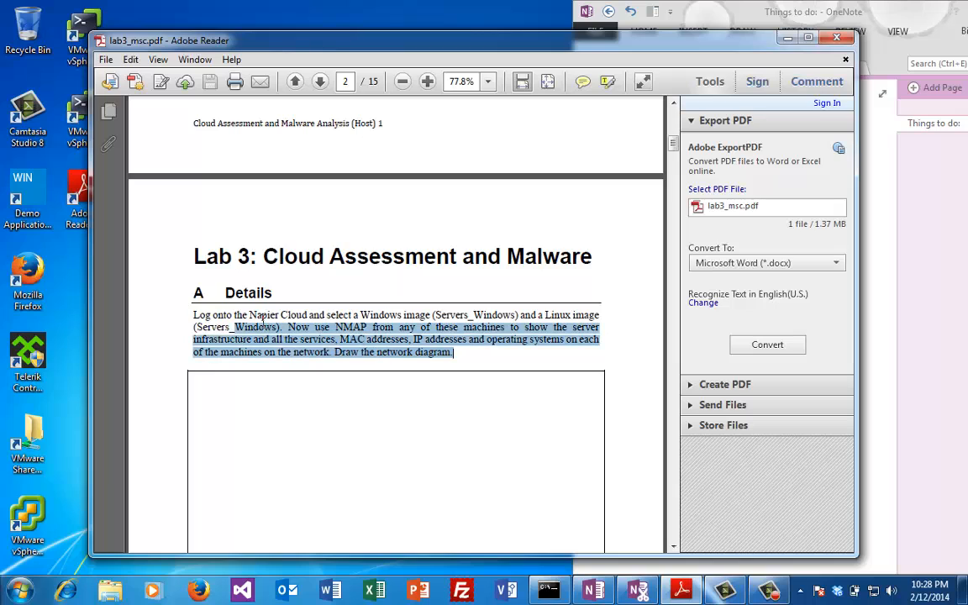
# Step: Clear the selection in the Lab 3 PDF and launch the vSphere Client login window
pyautogui.click(256, 319)
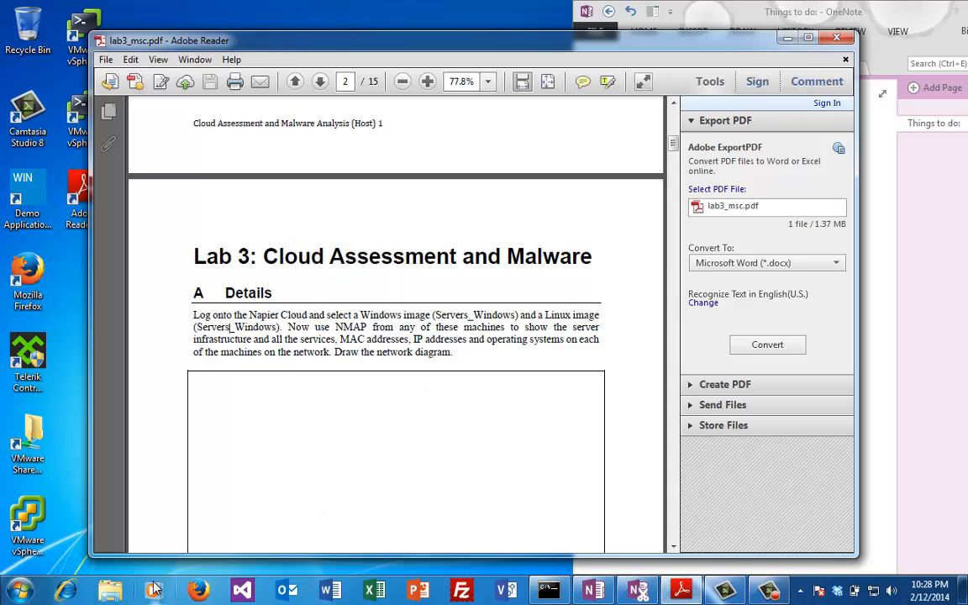
pyautogui.doubleClick(30, 538)
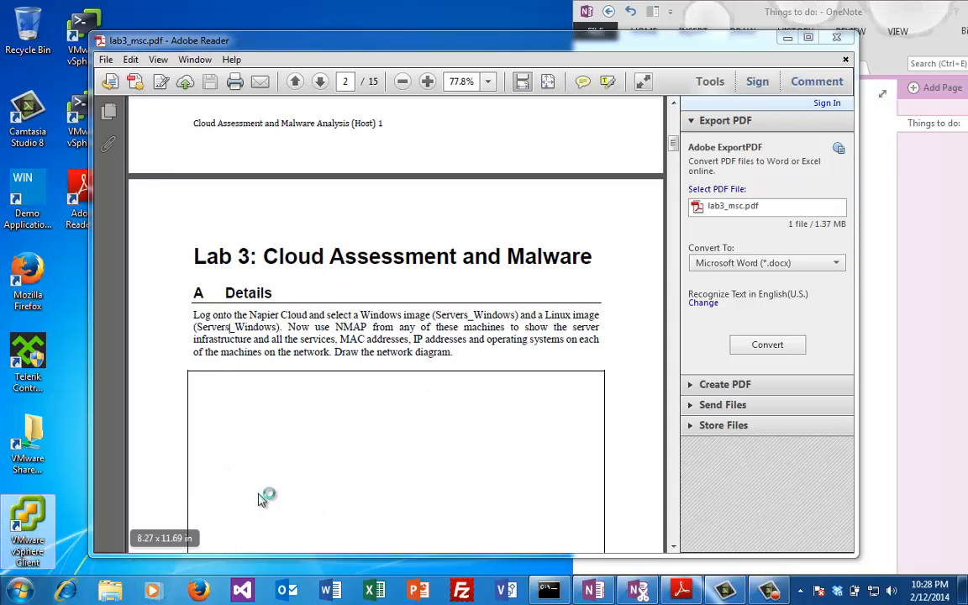
pyautogui.click(936, 279)
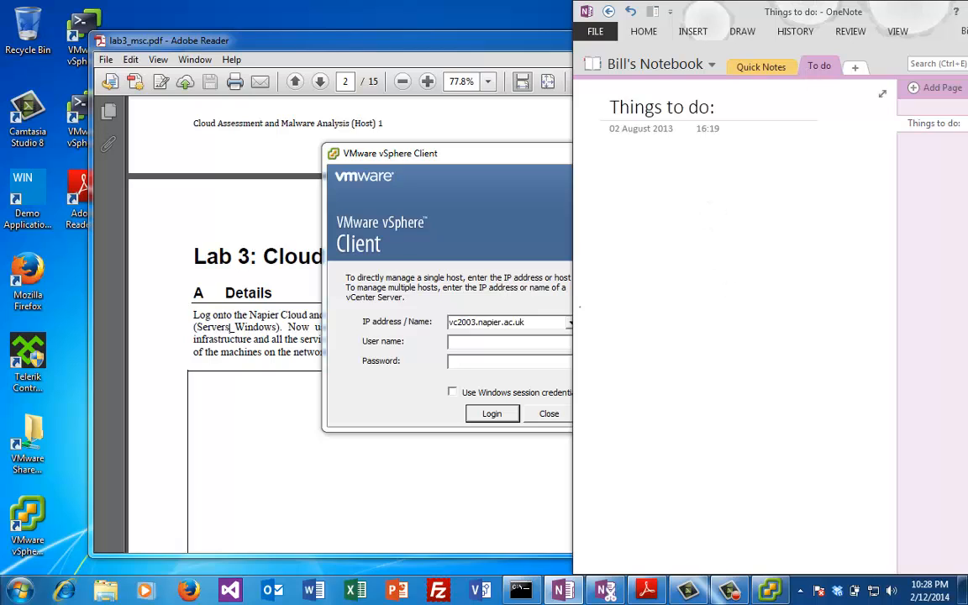
# Step: Sign in to vc2003.napier.ac.uk, ignoring the certificate warning and retrying with the corrected password
pyautogui.click(506, 338)
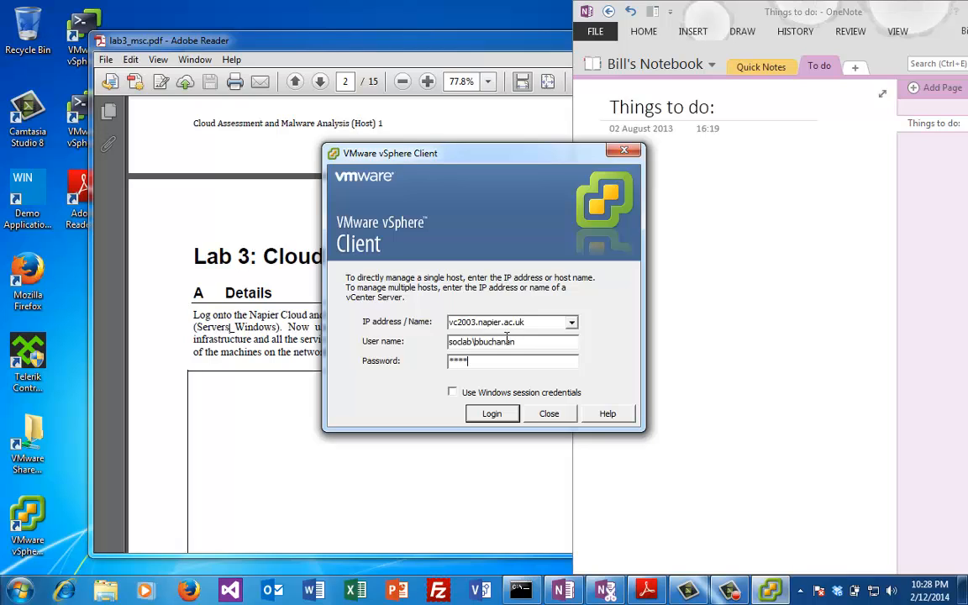
pyautogui.press('Return')
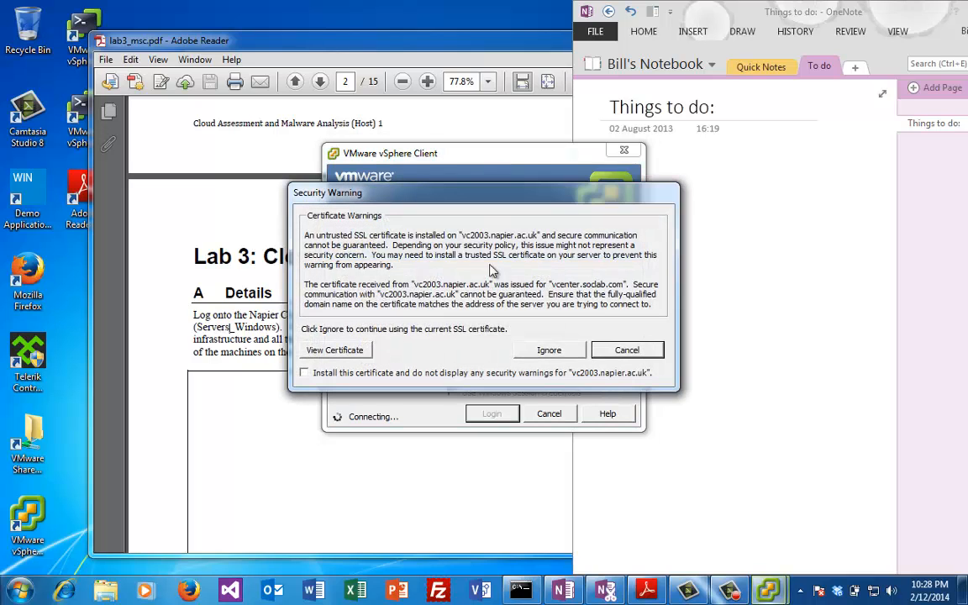
pyautogui.click(550, 351)
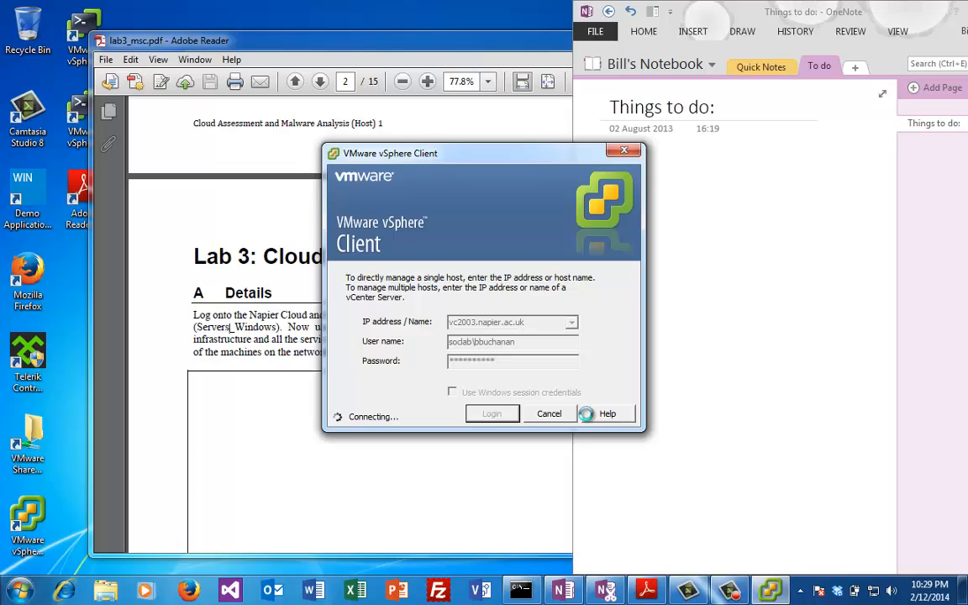
pyautogui.click(614, 344)
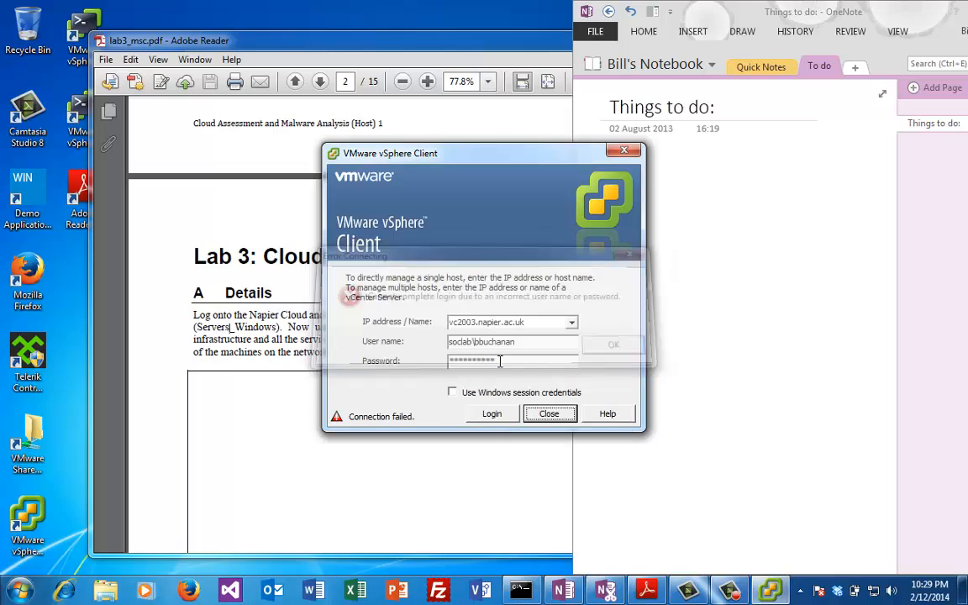
pyautogui.moveTo(521, 365); pyautogui.dragTo(400, 368)
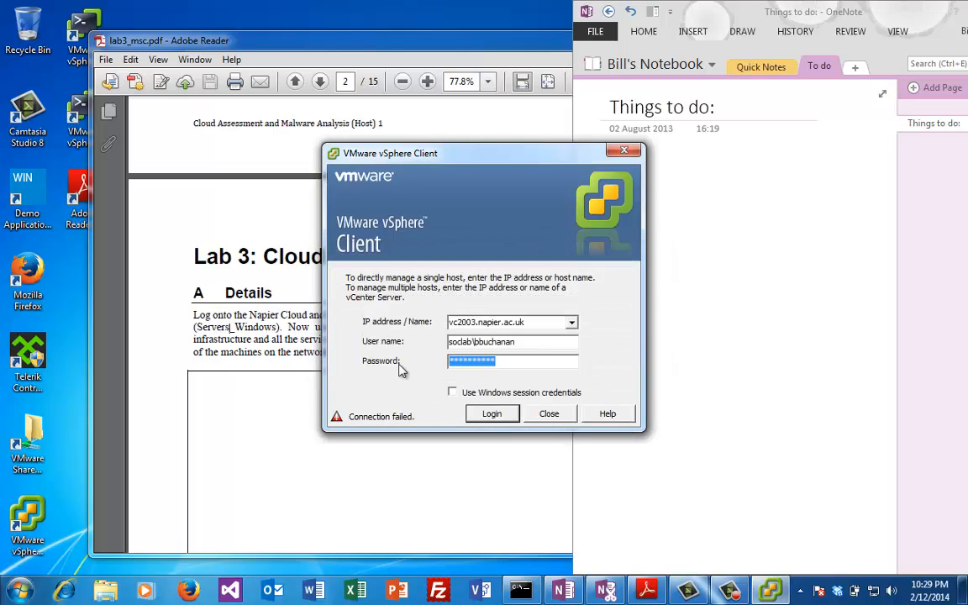
pyautogui.write('*')
pyautogui.press('Return')
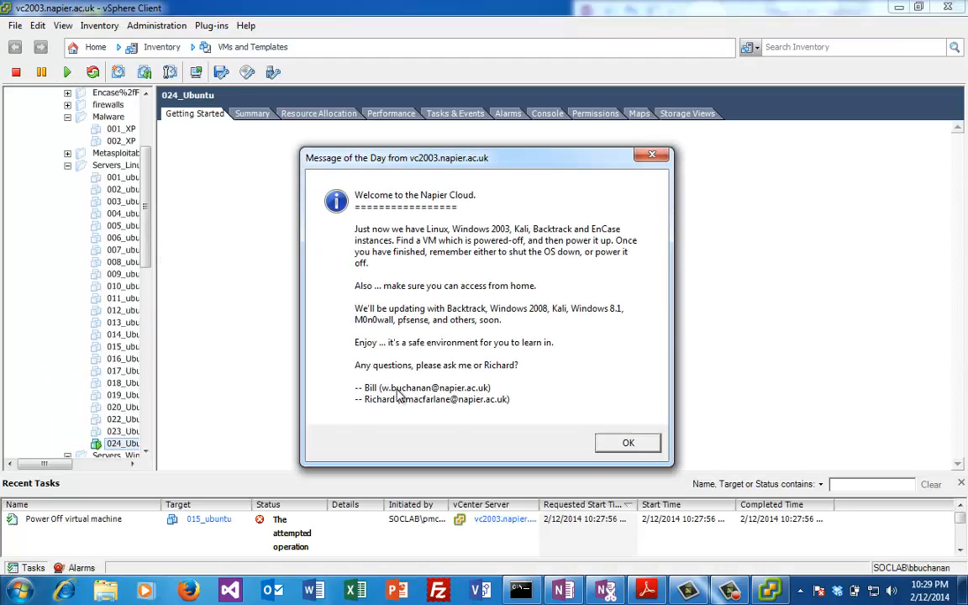
# Step: Dismiss the message of the day and open a console for 024_Ubuntu under Servers_Linux
pyautogui.click(598, 438)
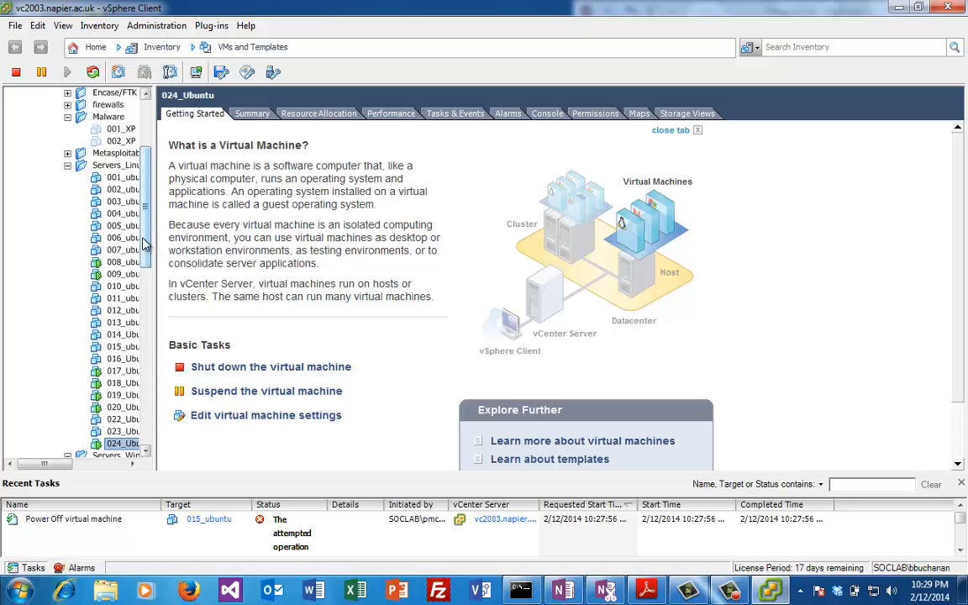
pyautogui.scroll(3, 78, 267)
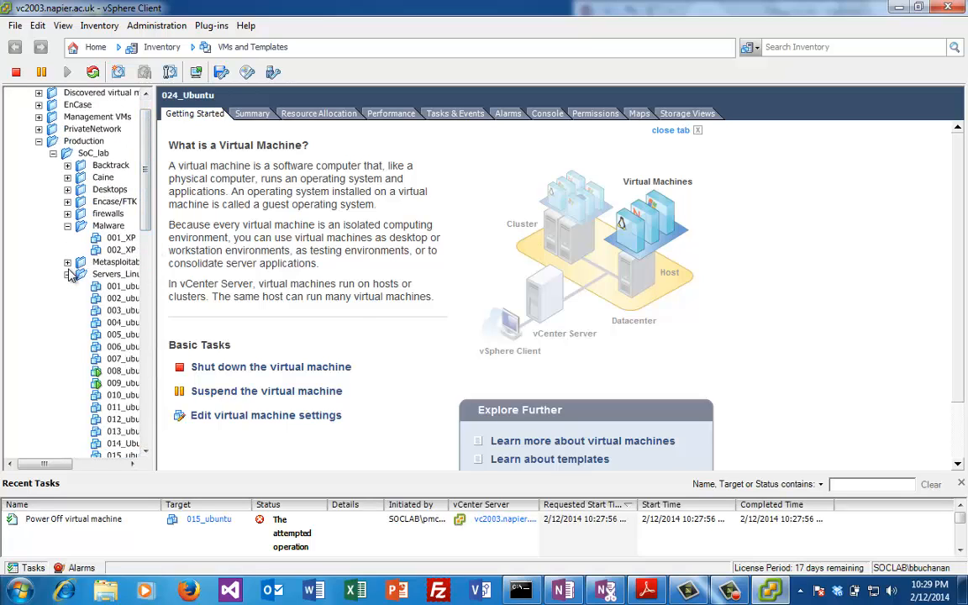
pyautogui.click(81, 273)
pyautogui.click(67, 274)
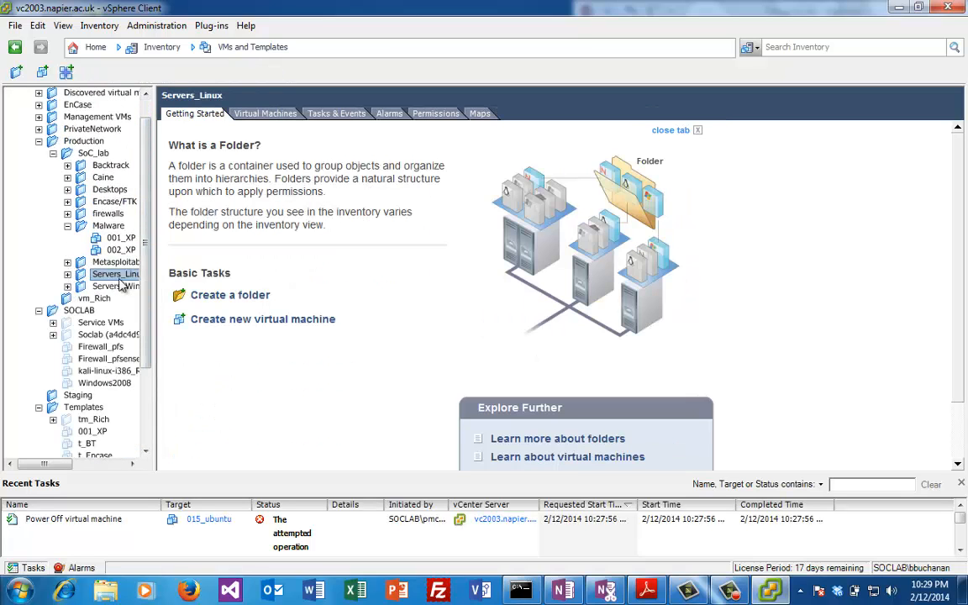
pyautogui.click(67, 274)
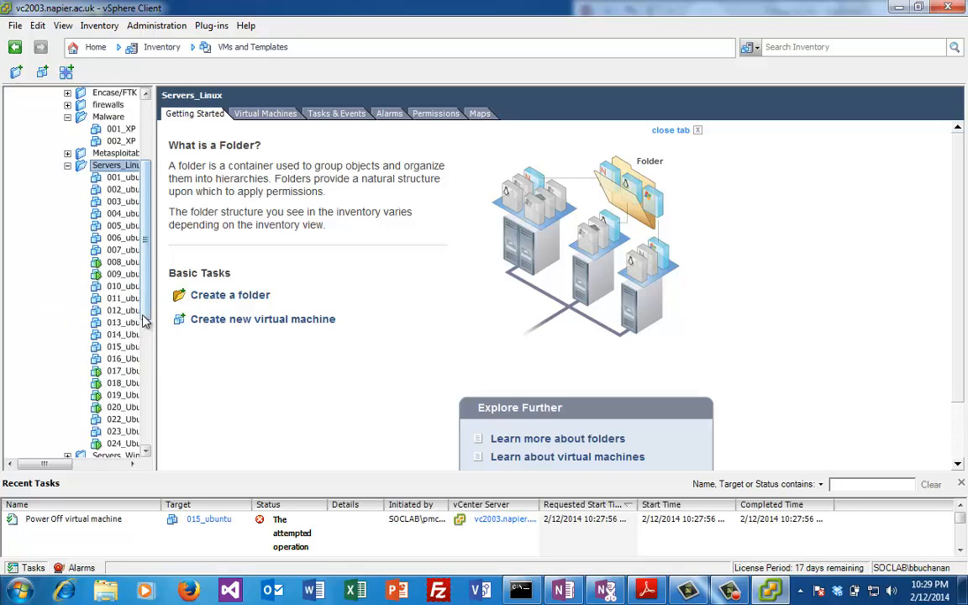
pyautogui.scroll(-3, 121, 336)
pyautogui.scroll(3, 120, 340)
pyautogui.click(120, 336)
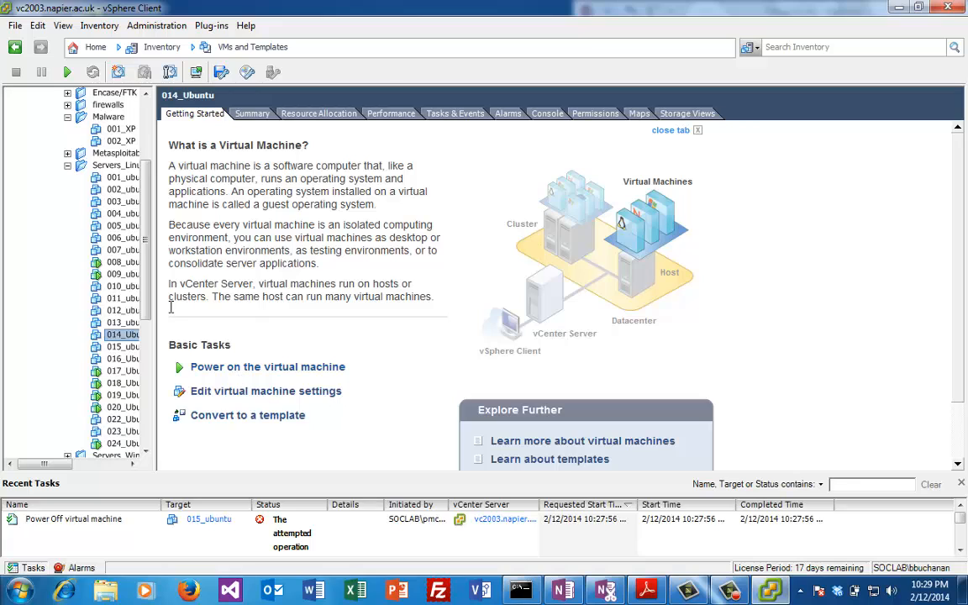
pyautogui.scroll(-2, 126, 345)
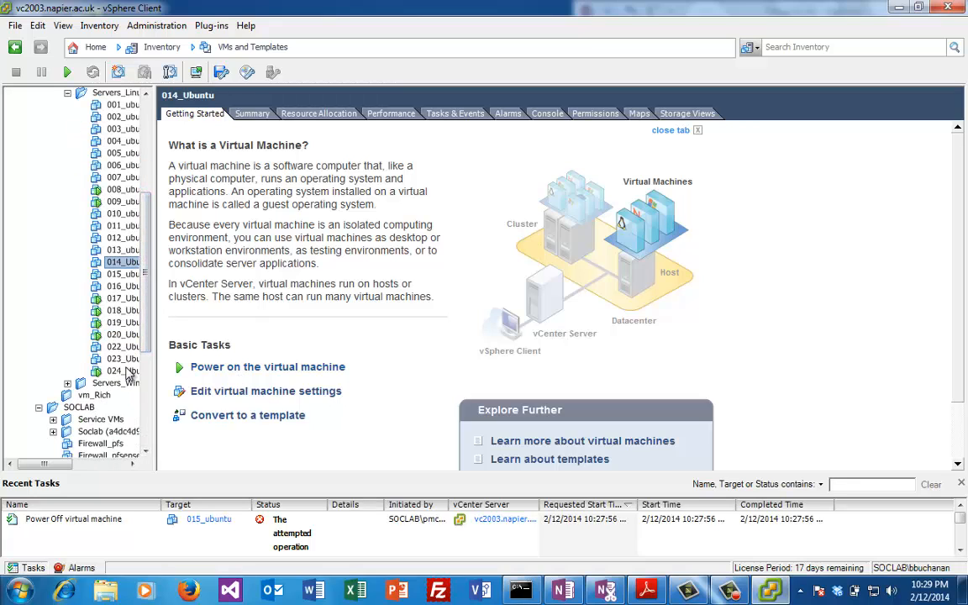
pyautogui.click(125, 371)
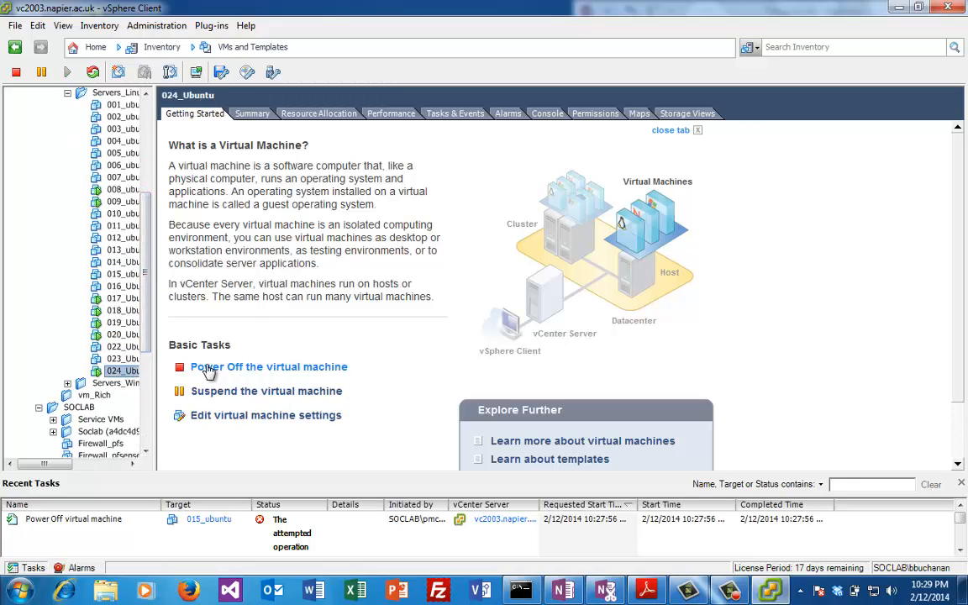
pyautogui.rightClick(125, 370)
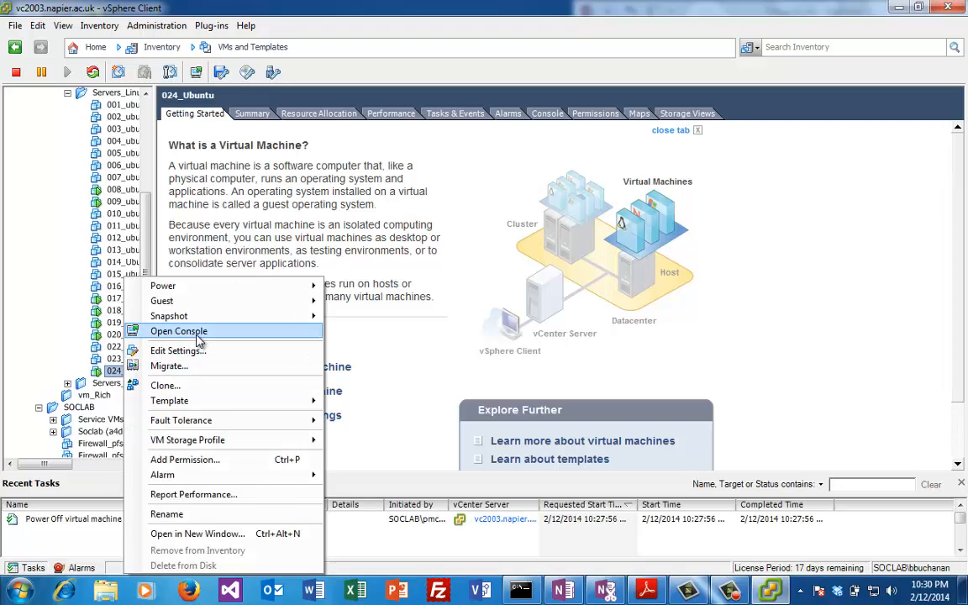
pyautogui.click(198, 334)
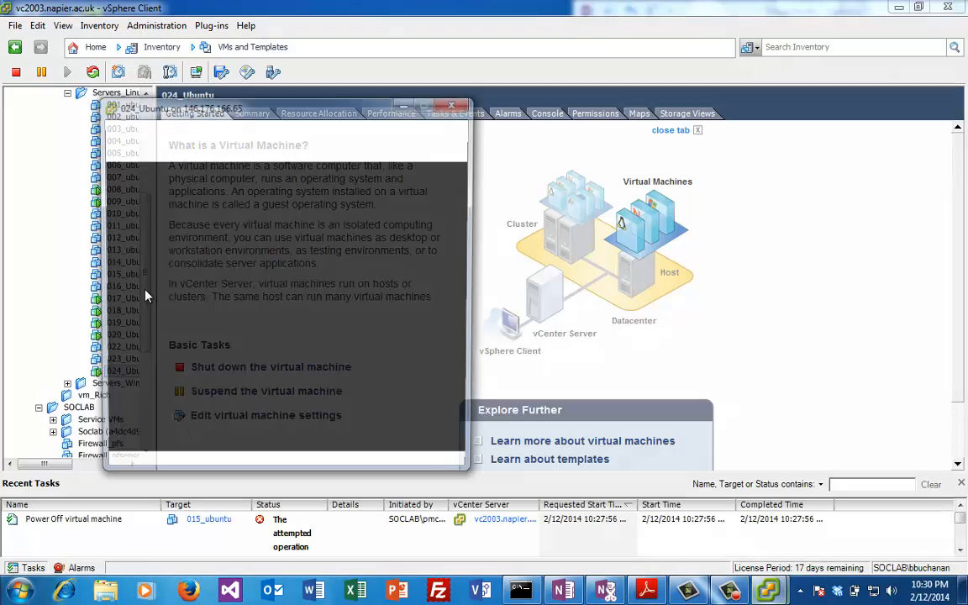
# Step: Move the Ubuntu console right and open a console for 024_win2003 under Servers_Windows
pyautogui.moveTo(232, 112); pyautogui.dragTo(713, 112)
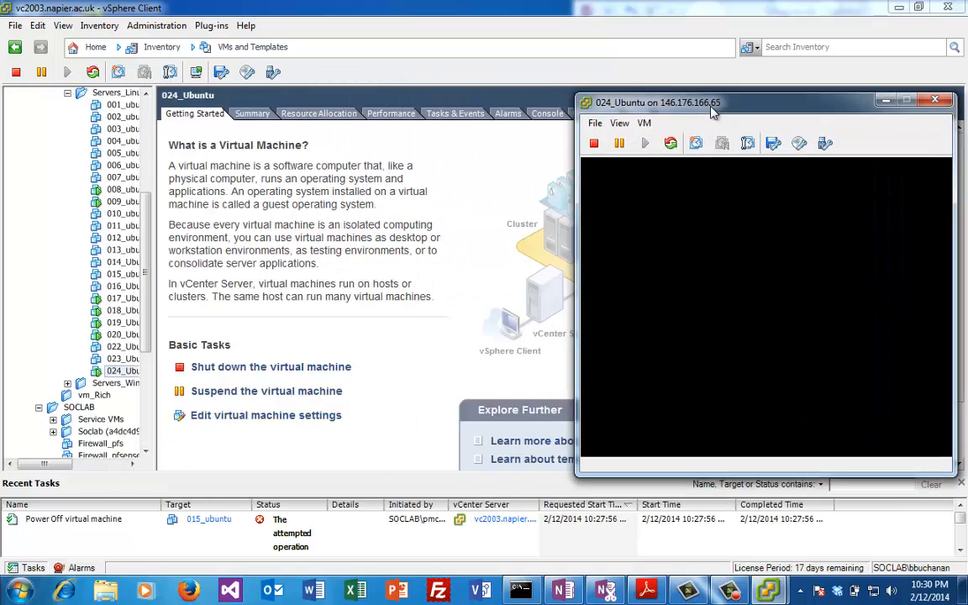
pyautogui.moveTo(145, 315); pyautogui.dragTo(156, 234)
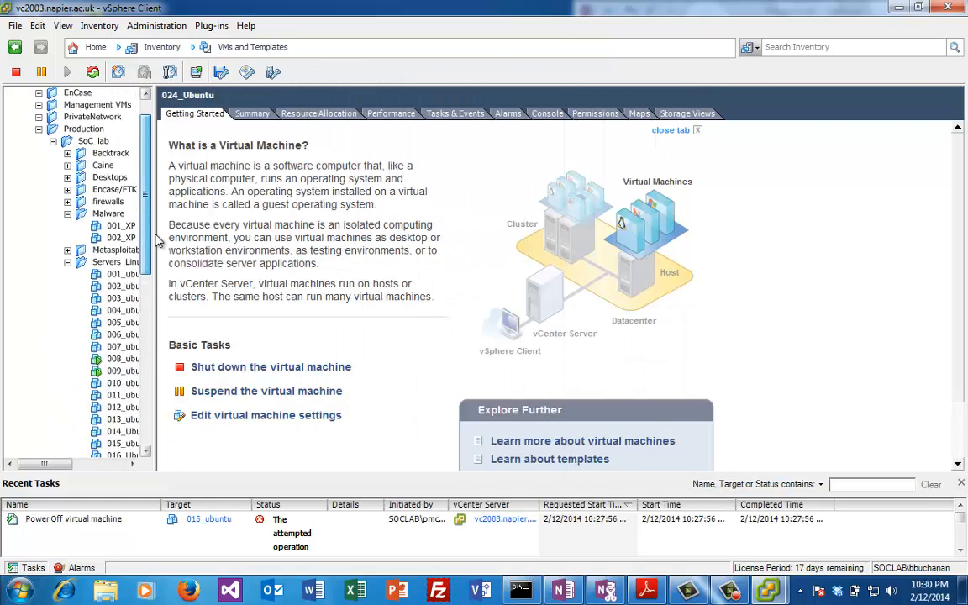
pyautogui.scroll(-5, 148, 353)
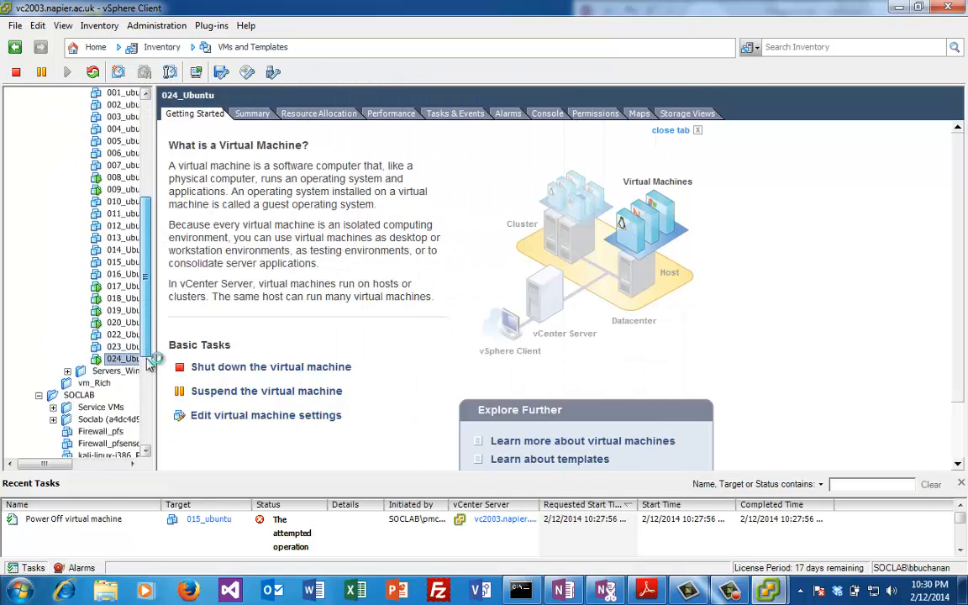
pyautogui.scroll(-1, 149, 362)
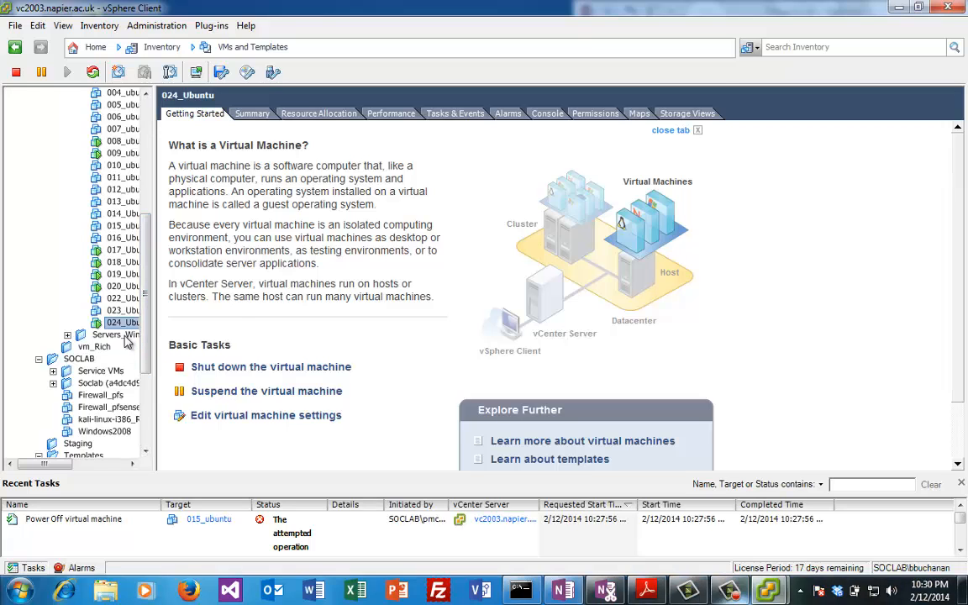
pyautogui.doubleClick(124, 337)
pyautogui.scroll(-3, 134, 328)
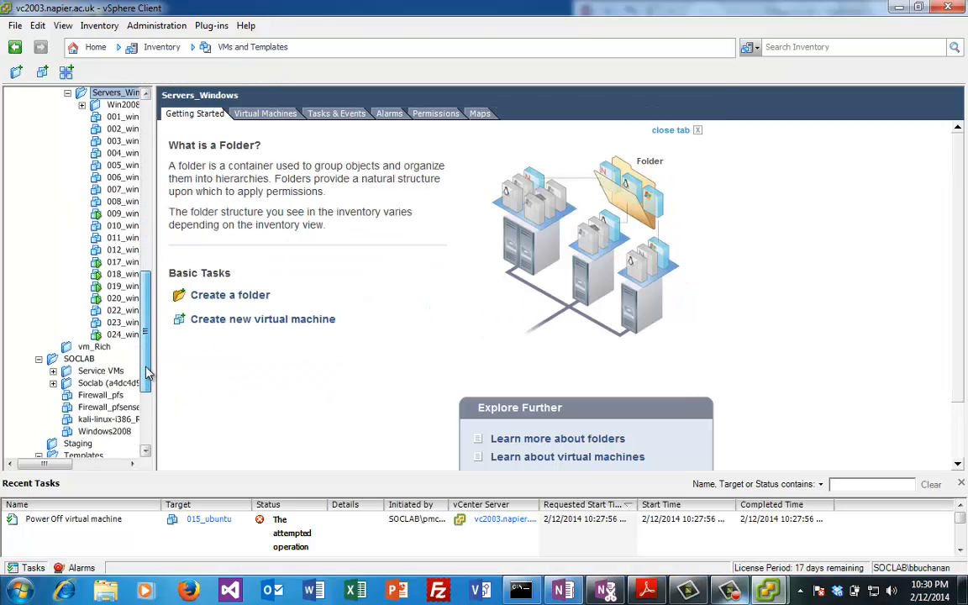
pyautogui.click(115, 335)
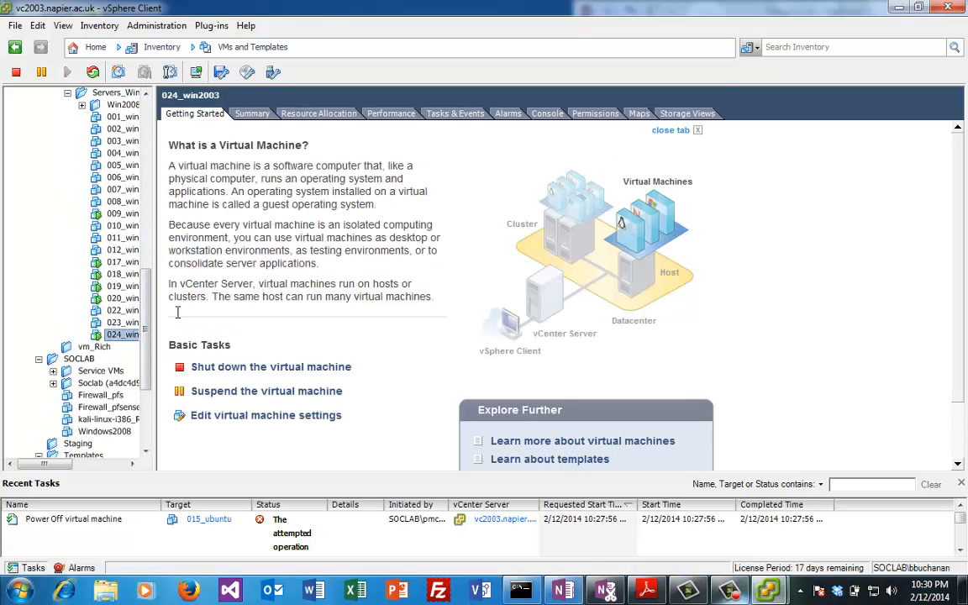
pyautogui.rightClick(122, 344)
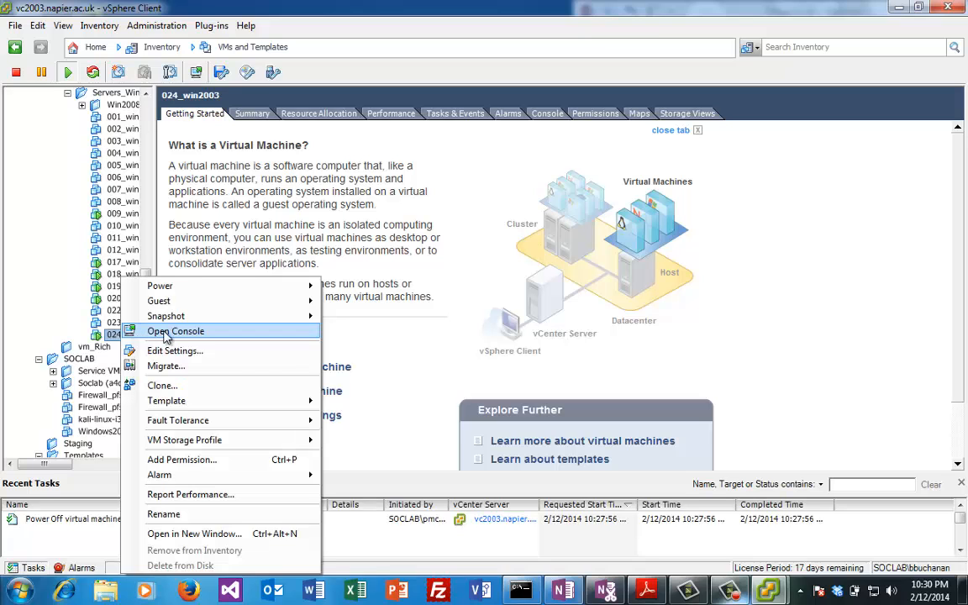
pyautogui.click(160, 330)
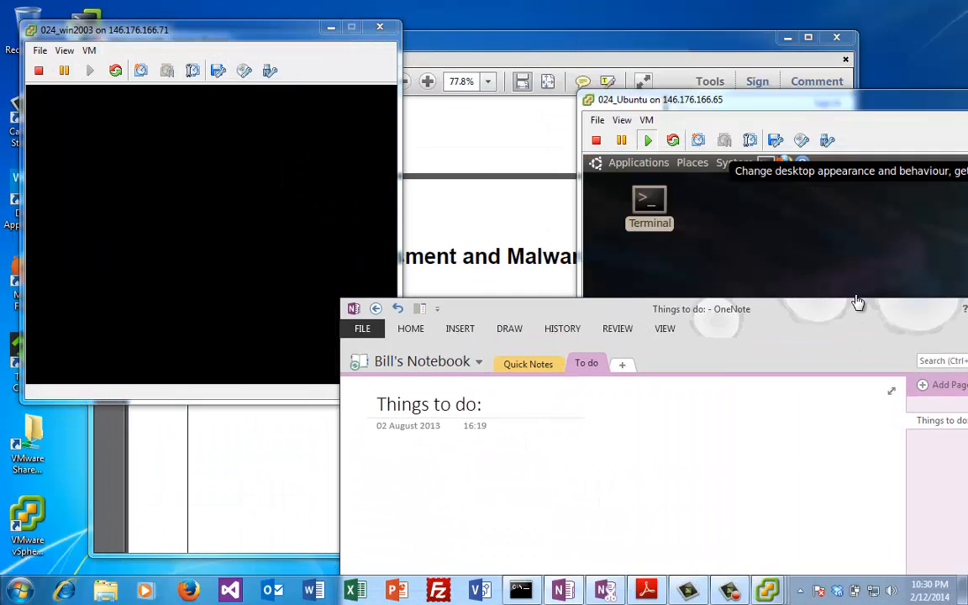
# Step: Run ipconfig in the 024_win2003 command prompt, showing IP 10.200.0.73 and gateway 10.200.0.1
pyautogui.moveTo(773, 102); pyautogui.dragTo(591, 15)
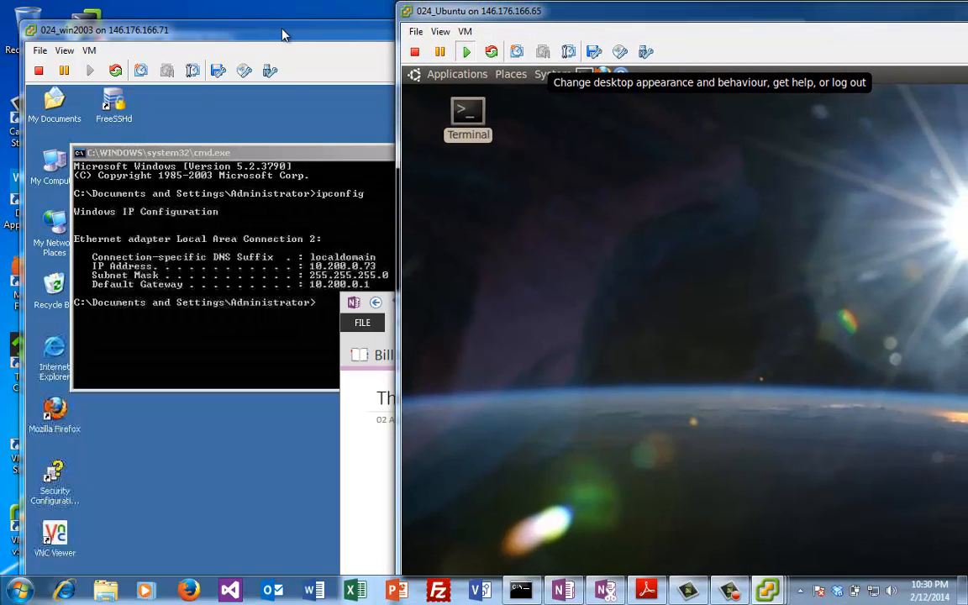
pyautogui.click(181, 157)
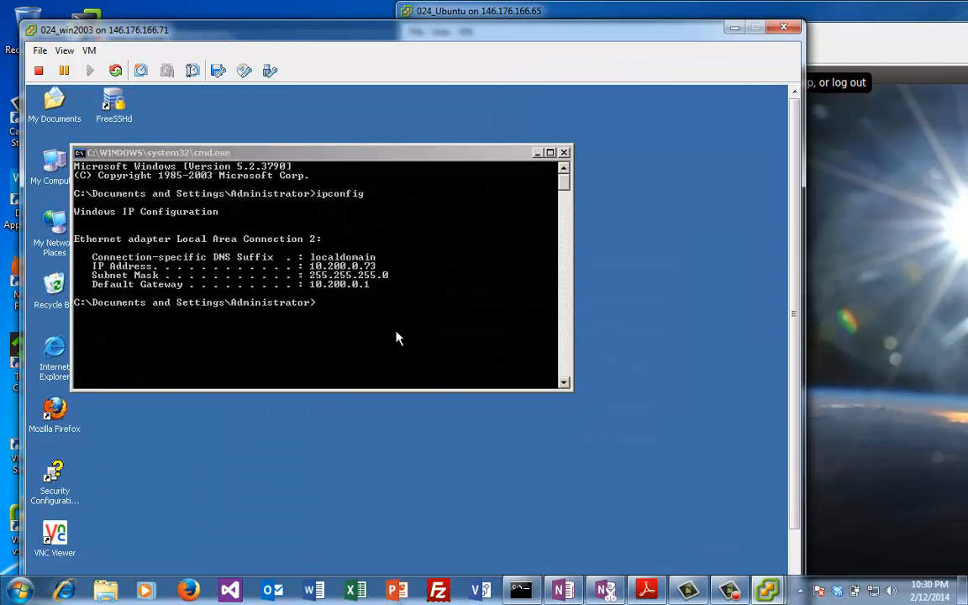
pyautogui.click(362, 328)
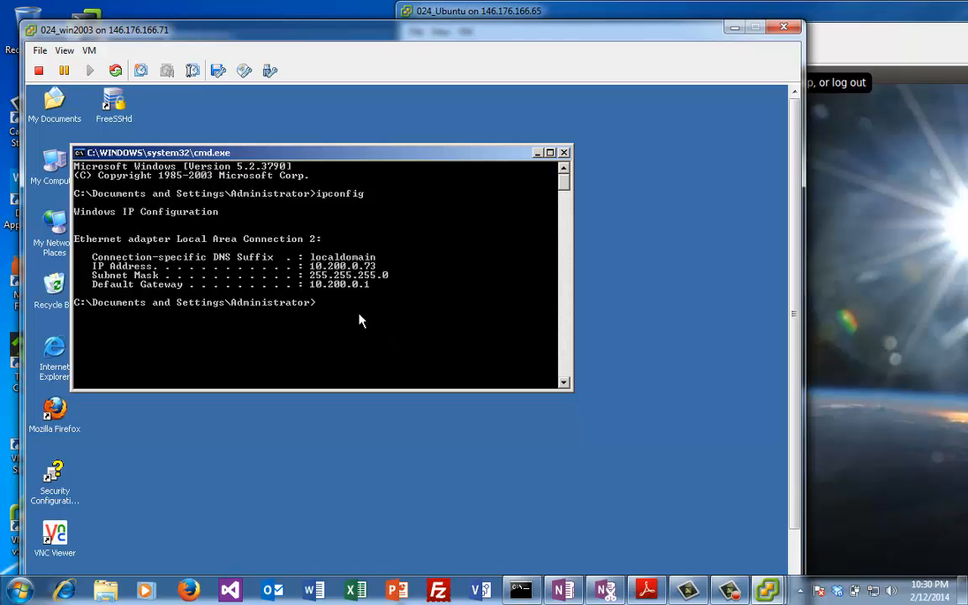
pyautogui.write('ipconfig')
pyautogui.press('Return')
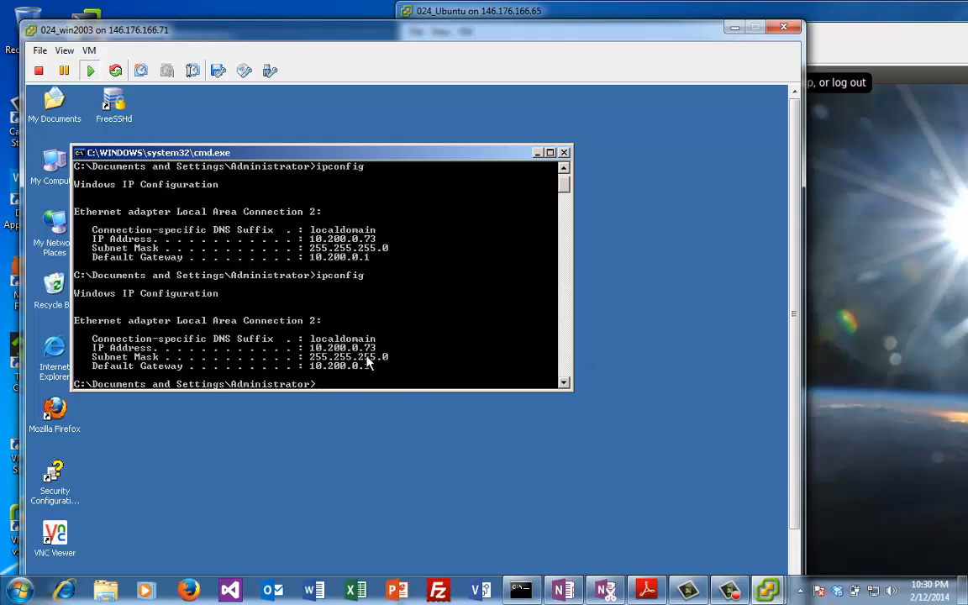
pyautogui.click(827, 336)
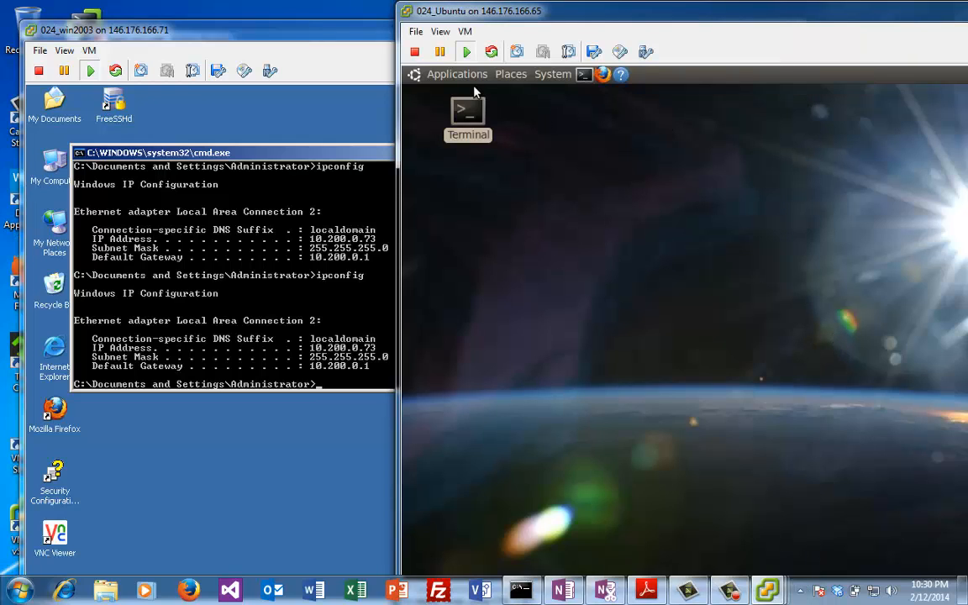
# Step: Open a terminal on the Ubuntu desktop and run ifconfig, confirming address 10.200.0.15
pyautogui.doubleClick(469, 114)
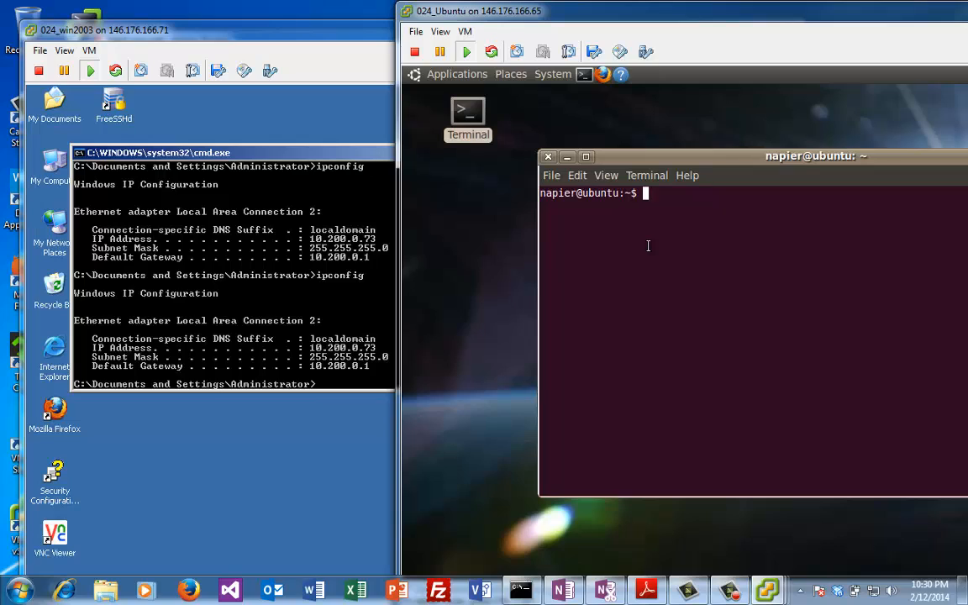
pyautogui.write('ifconfig')
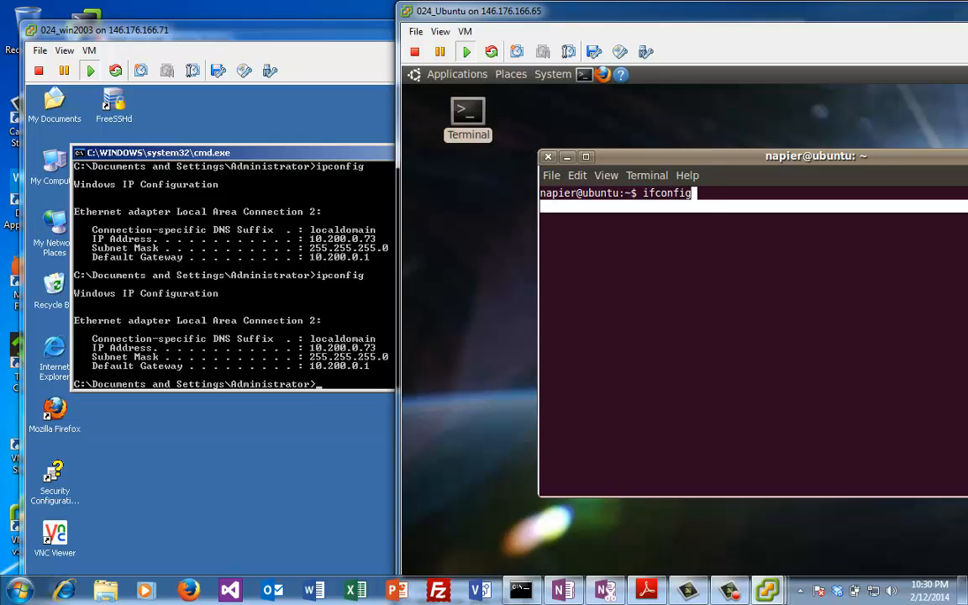
pyautogui.press('Return')
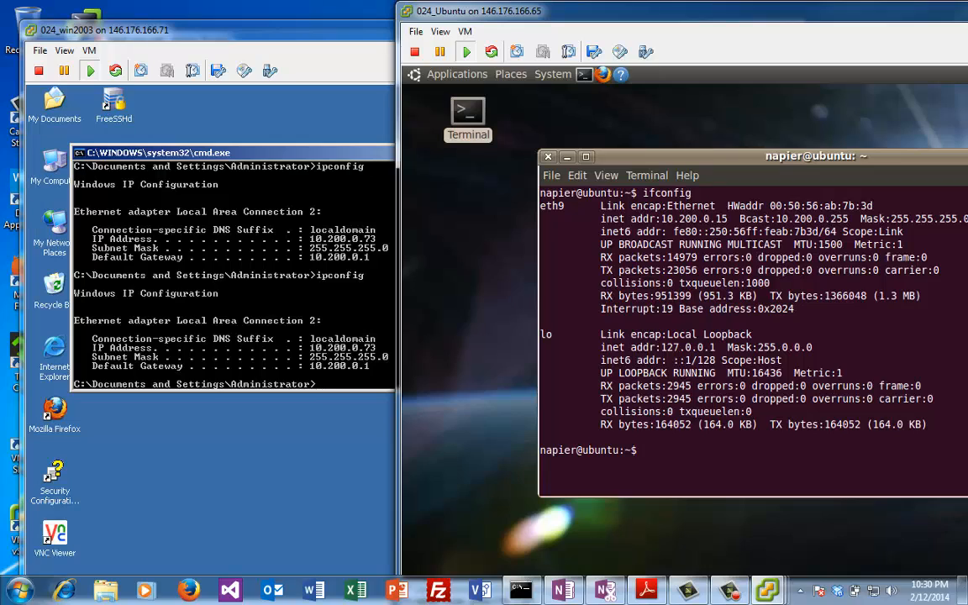
# Step: Run the ping sweep nmap -sP 10.200.0.0/24, which finds 15 hosts up
pyautogui.write('nmap')
pyautogui.write('-sP 10.200')
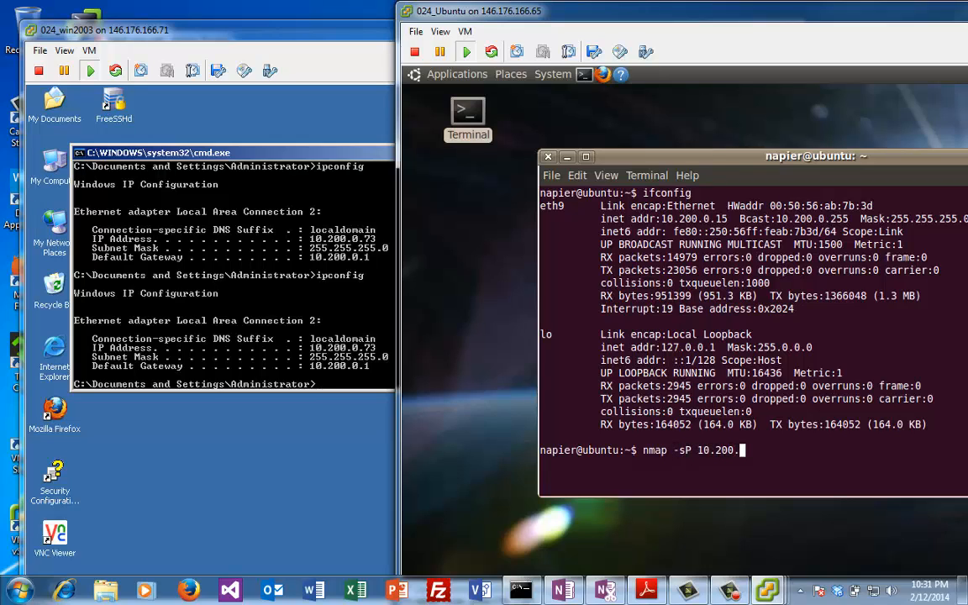
pyautogui.write('.0.0.')
pyautogui.press('BackSpace')
pyautogui.press('BackSpace')
pyautogui.write('/24')
pyautogui.press('Return')
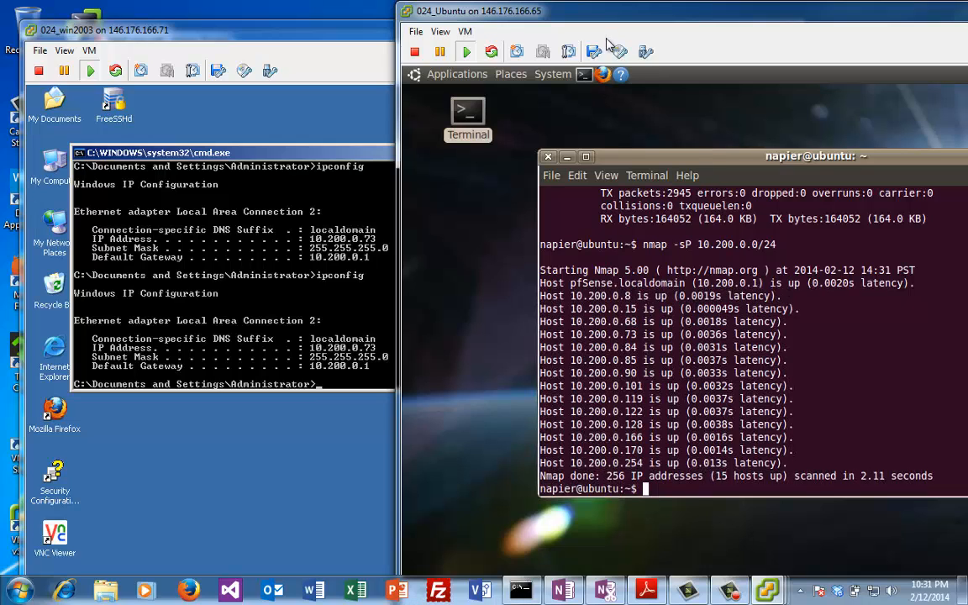
pyautogui.moveTo(546, 11); pyautogui.dragTo(480, 8)
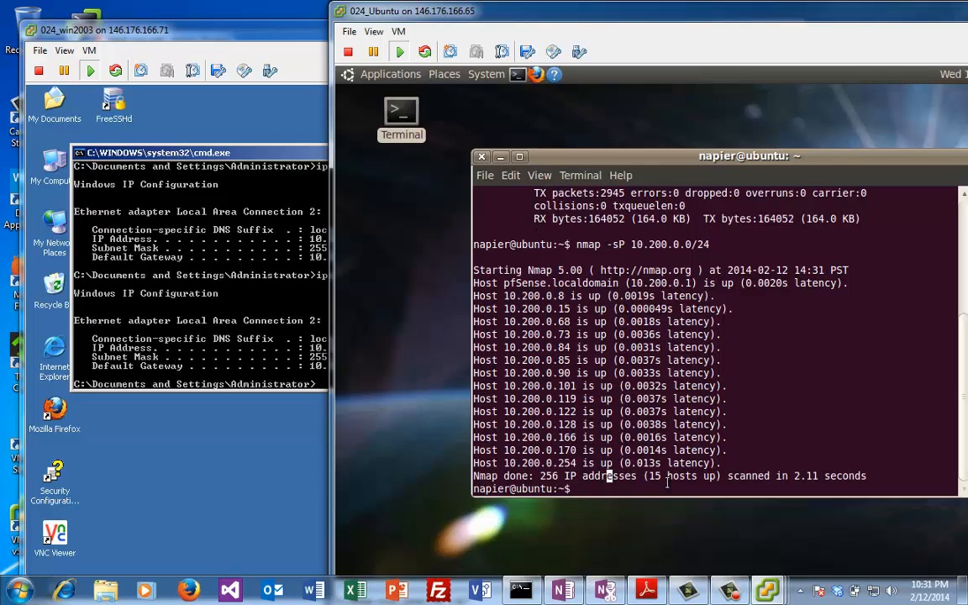
# Step: Change the scan to nmap -O 10.200.0.0/24 and rerun it with sudo as root
pyautogui.press('Up')
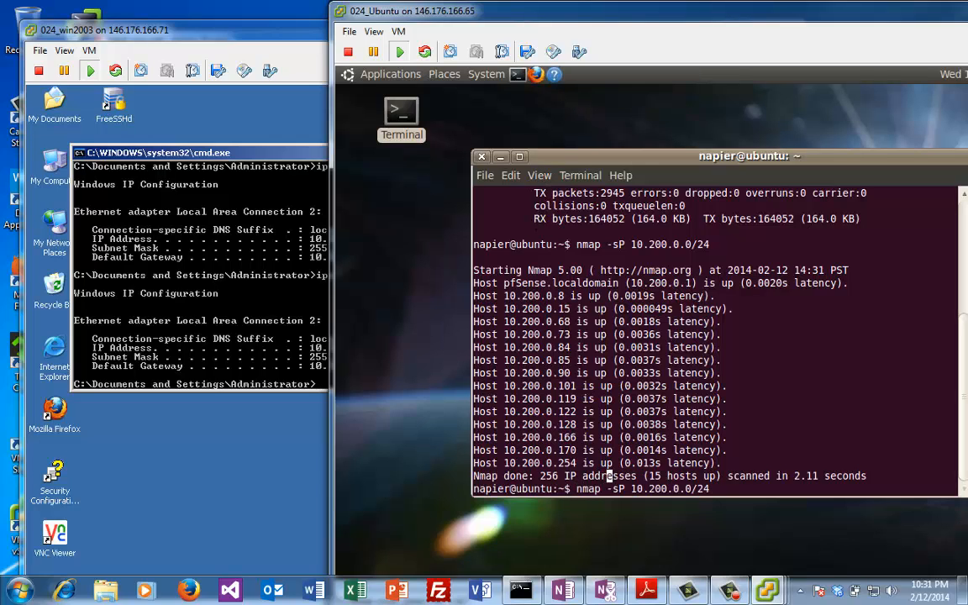
pyautogui.press('Left')
pyautogui.press('Left')
pyautogui.press('Left')
pyautogui.press('Left')
pyautogui.press('Left')
pyautogui.press('Left')
pyautogui.press('Left')
pyautogui.press('Left')
pyautogui.press('Left')
pyautogui.press('Left')
pyautogui.press('Left')
pyautogui.press('Left')
pyautogui.press('Left')
pyautogui.press('Left')
pyautogui.press('BackSpace')
pyautogui.press('BackSpace')
pyautogui.write('O')
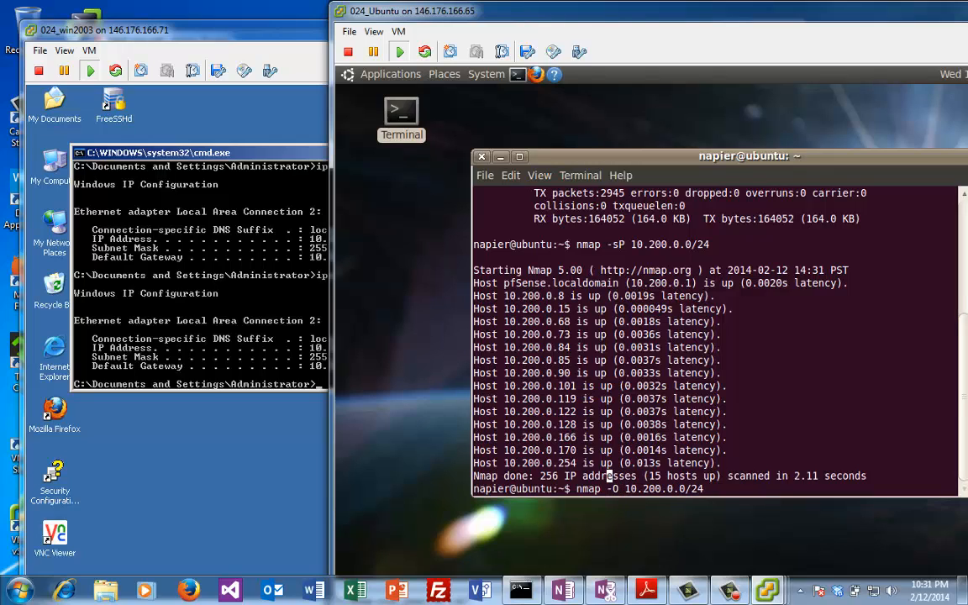
pyautogui.press('Return')
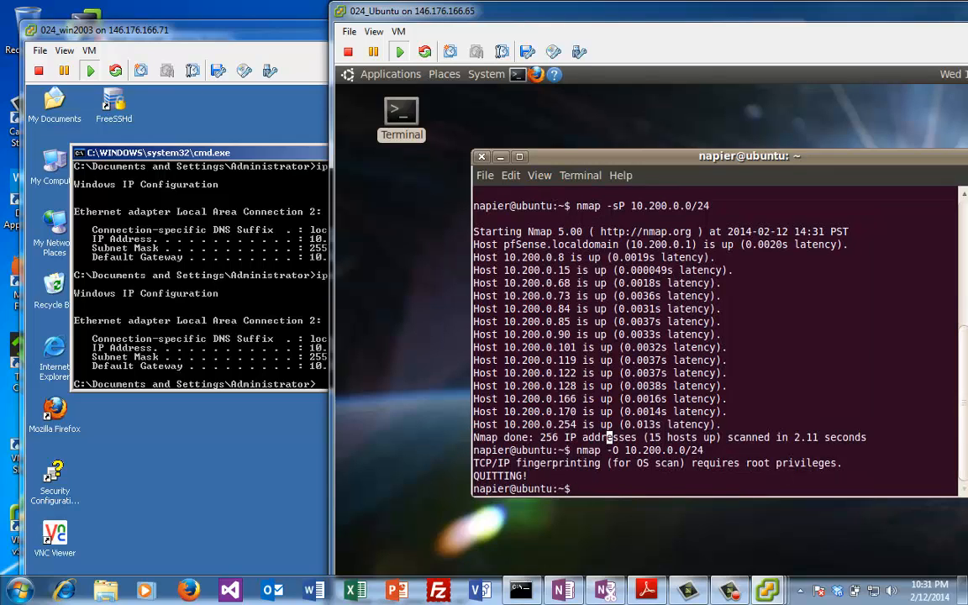
pyautogui.press('Up')
pyautogui.press('Up')
pyautogui.press('Up')
pyautogui.press('Home')
pyautogui.press('Up')
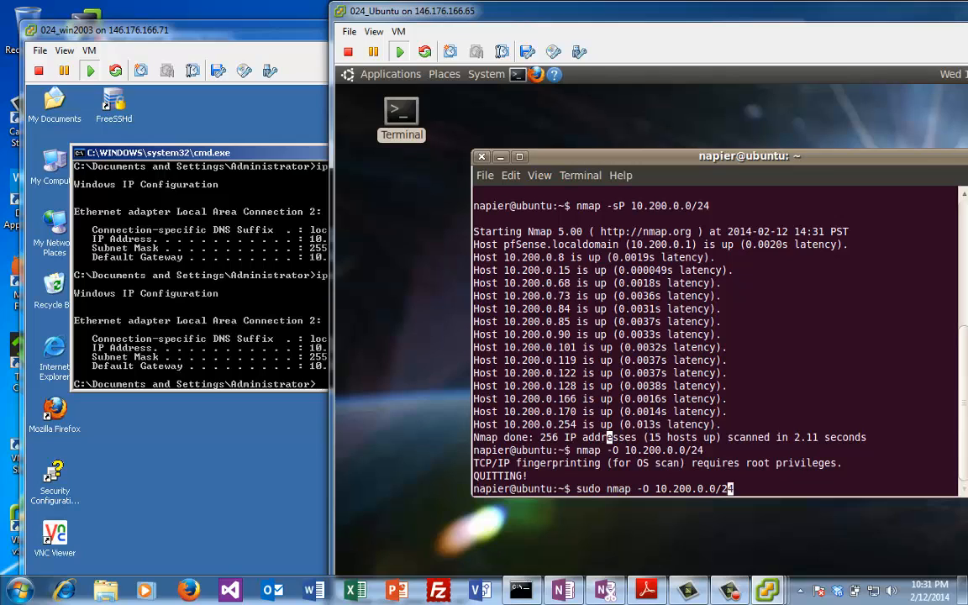
pyautogui.press('Right')
pyautogui.press('Return')
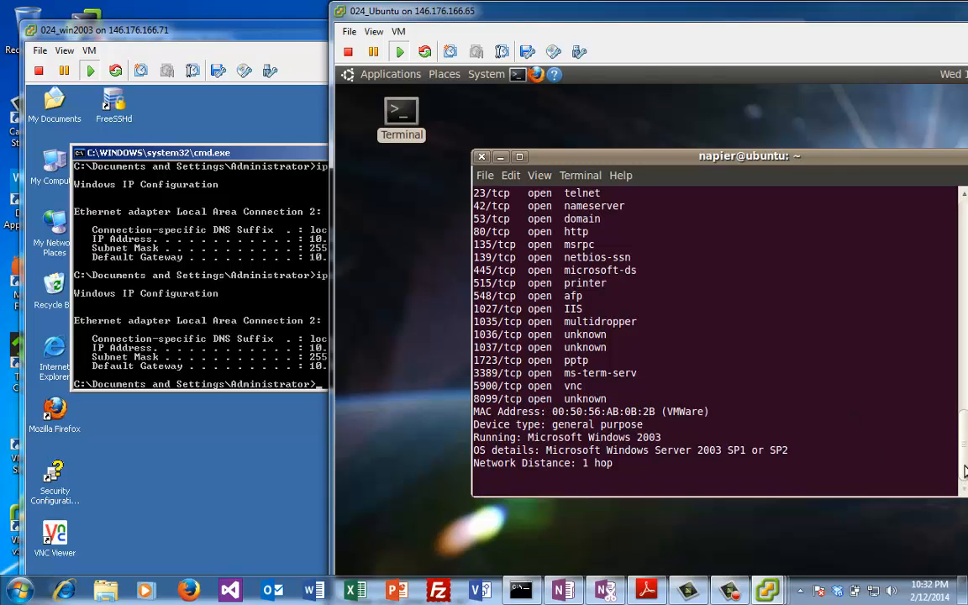
# Step: Scroll through the OS-detection output reviewing each host's open ports and OS, up to the Nmap done summary
pyautogui.scroll(2, 869, 411)
pyautogui.moveTo(965, 411); pyautogui.dragTo(963, 361)
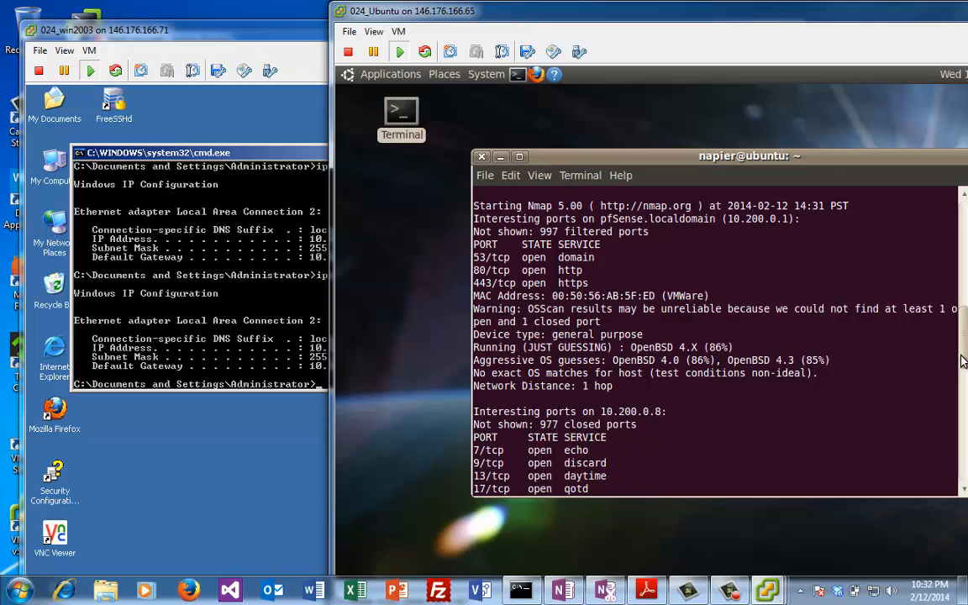
pyautogui.moveTo(961, 358); pyautogui.dragTo(956, 441)
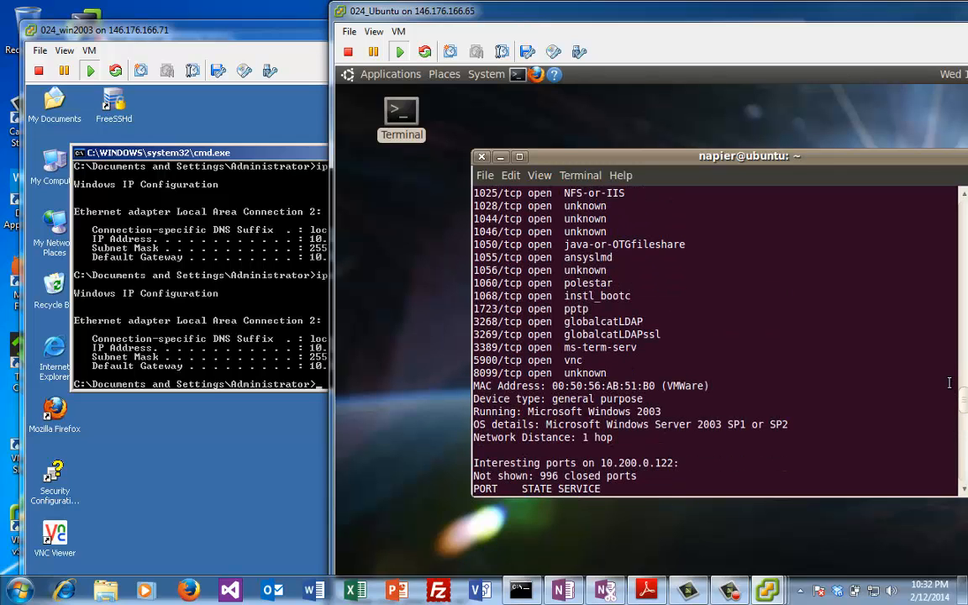
pyautogui.moveTo(964, 406); pyautogui.dragTo(964, 417)
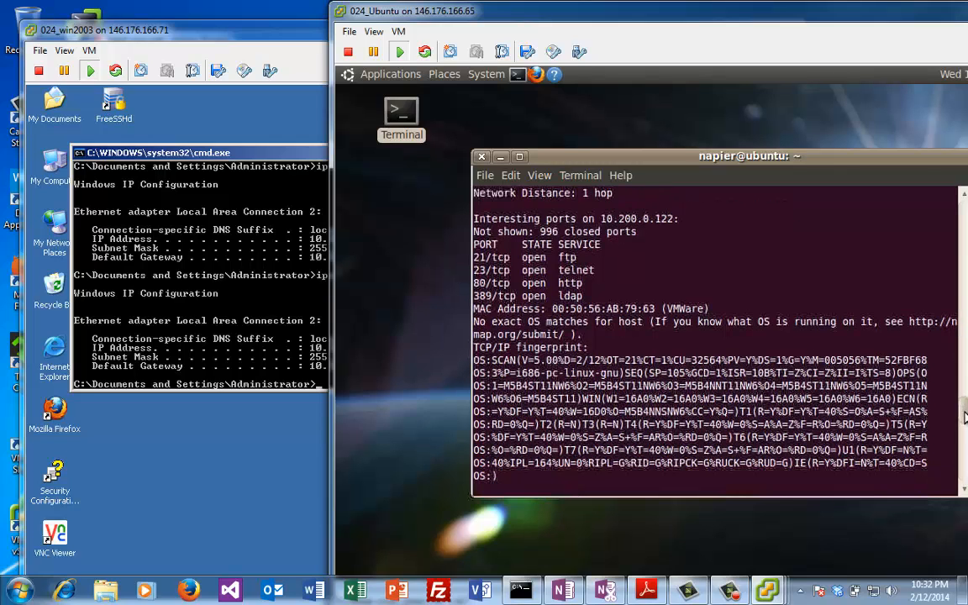
pyautogui.scroll(10, 797, 270)
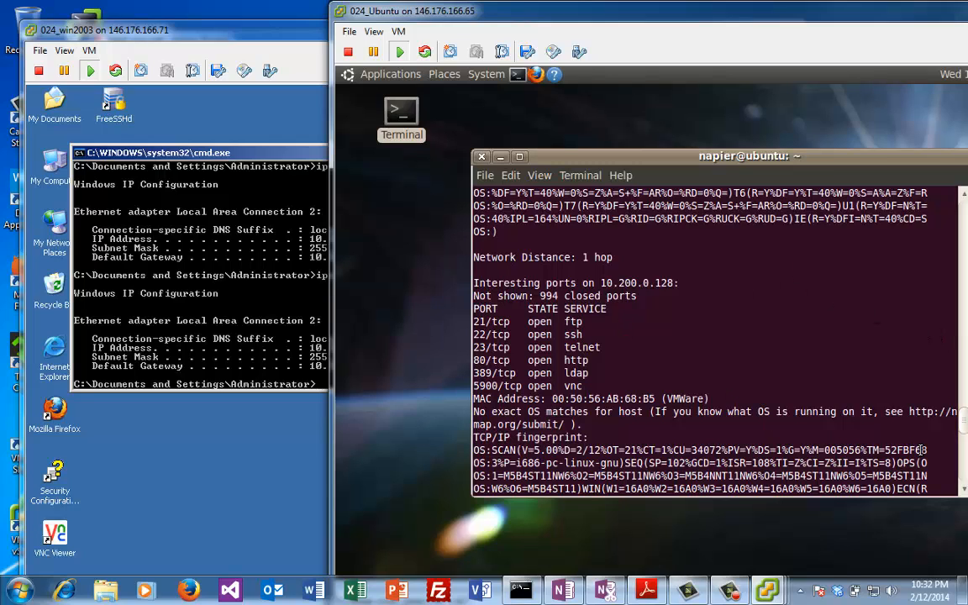
pyautogui.moveTo(964, 479)
pyautogui.mouseDown()
pyautogui.moveTo(964, 437)
pyautogui.moveTo(964, 492)
pyautogui.mouseUp()
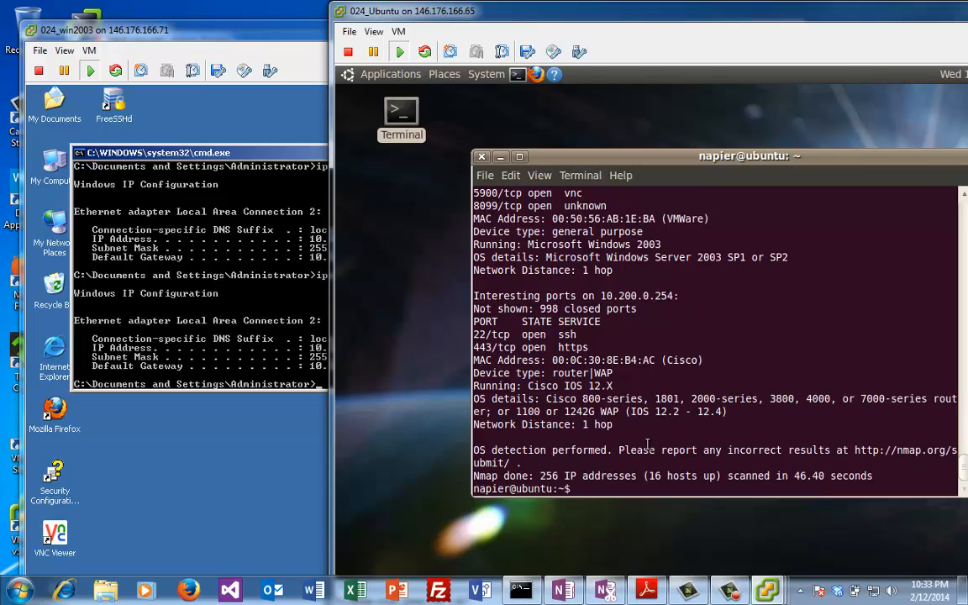
pyautogui.moveTo(625, 476); pyautogui.dragTo(610, 475)
# Step: Launch the Nessus Web Client from Tenable Network Security in the Windows 2003 Start menu
pyautogui.click(269, 273)
pyautogui.moveTo(241, 39); pyautogui.dragTo(253, 21)
pyautogui.moveTo(809, 258); pyautogui.dragTo(810, 352)
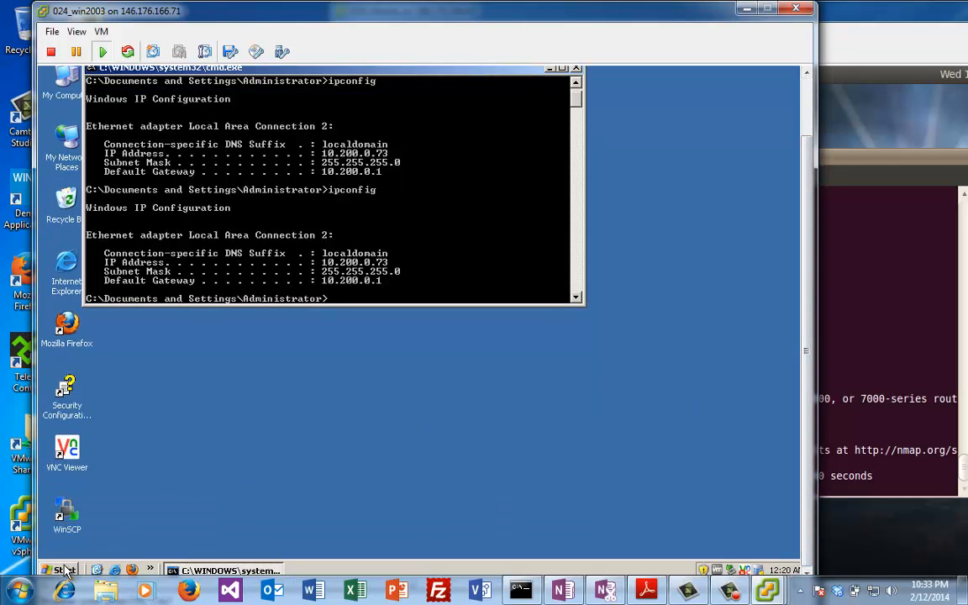
pyautogui.click(63, 570)
pyautogui.moveTo(146, 397)
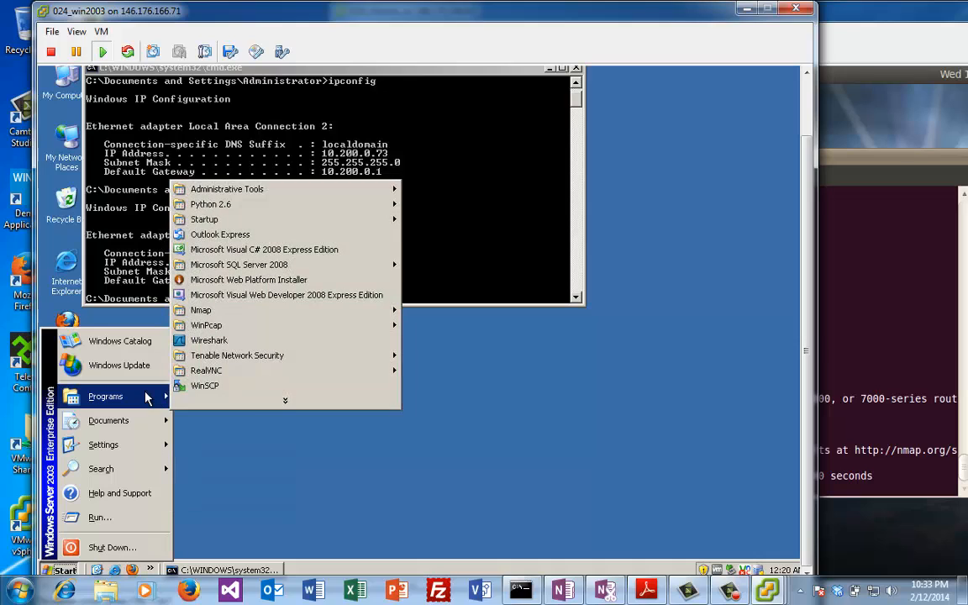
pyautogui.moveTo(272, 364)
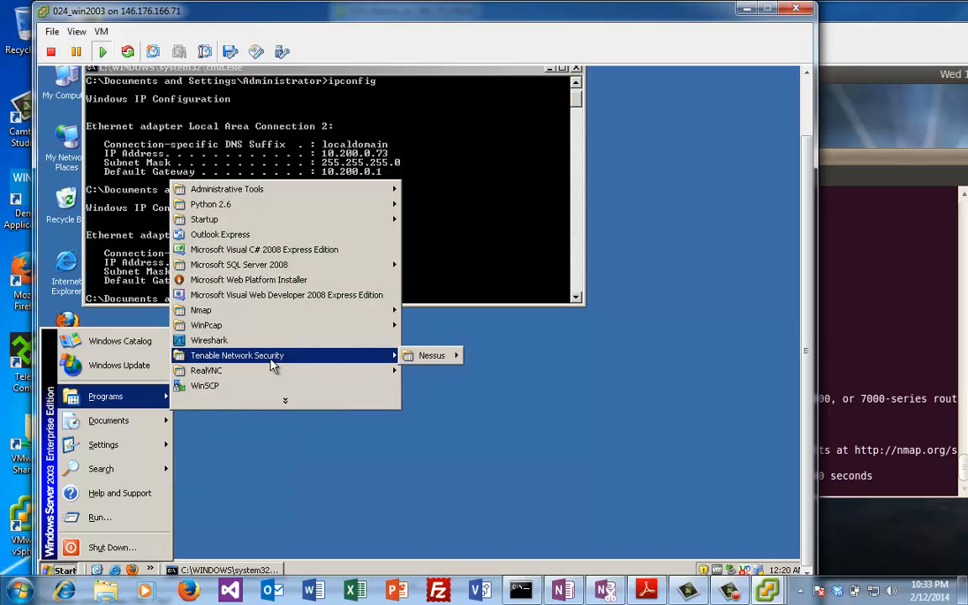
pyautogui.moveTo(434, 358)
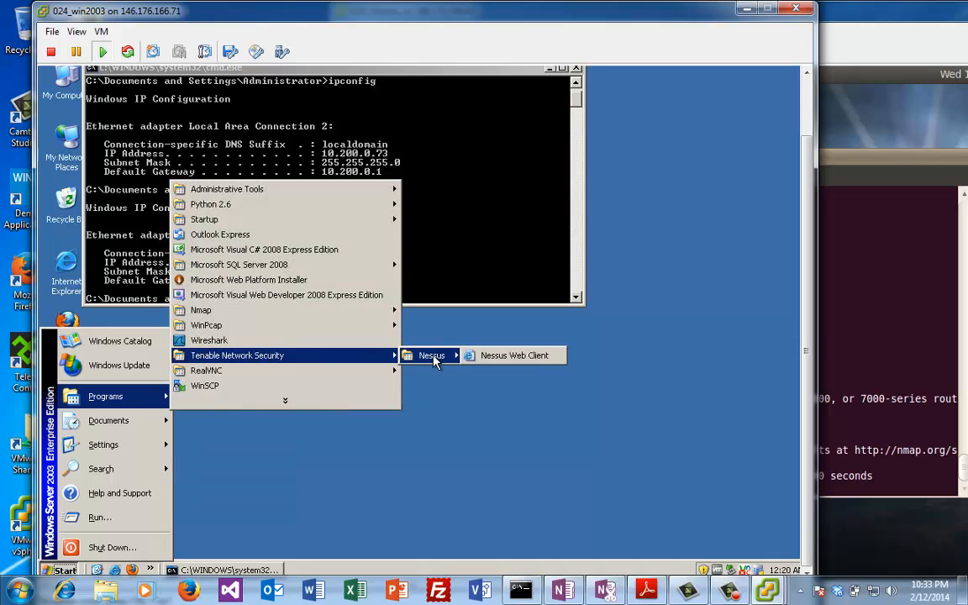
pyautogui.click(500, 356)
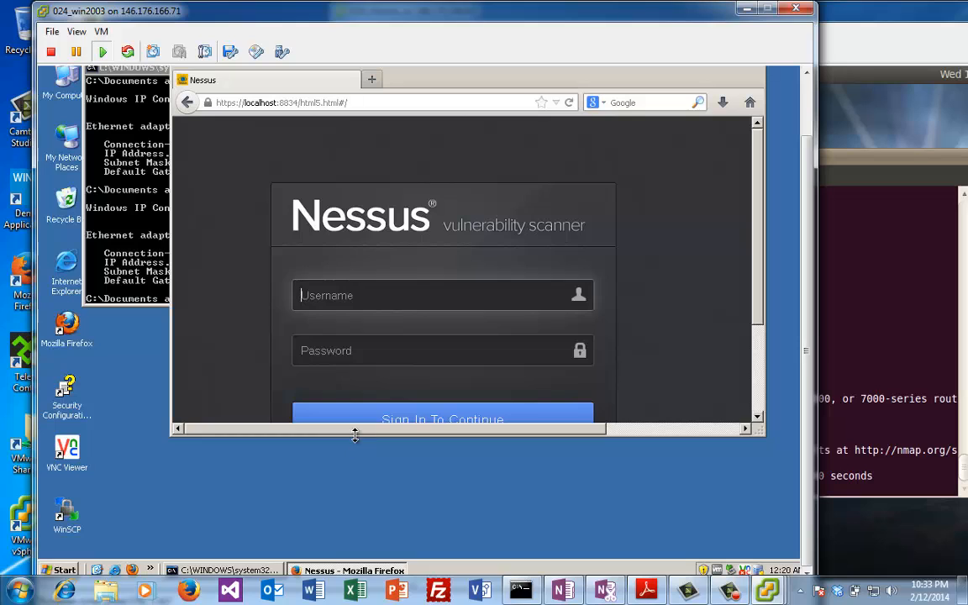
# Step: Sign in to Nessus with the lab user name and password and show the Policies list
pyautogui.moveTo(354, 434); pyautogui.dragTo(352, 504)
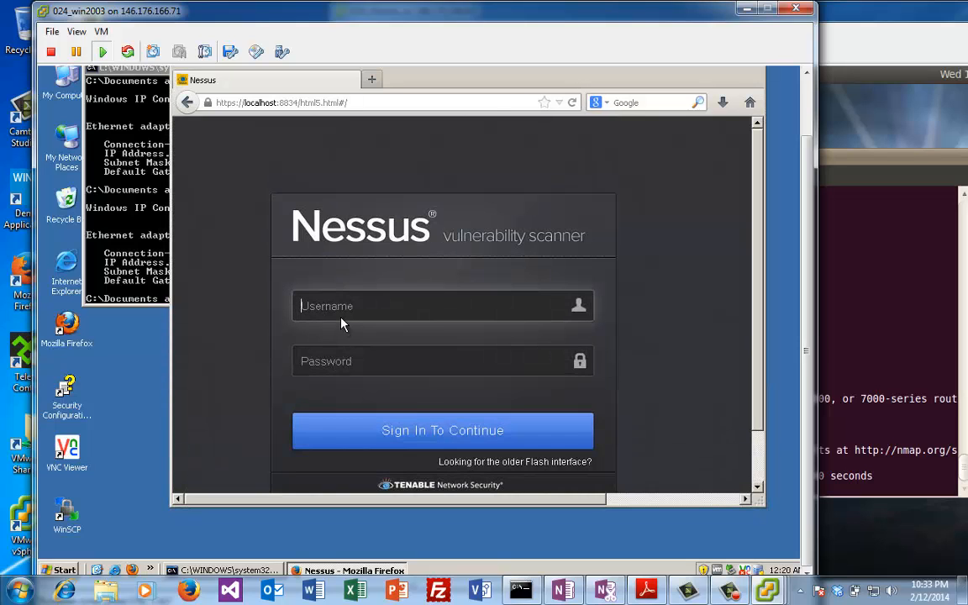
pyautogui.write('bill')
pyautogui.press('Tab')
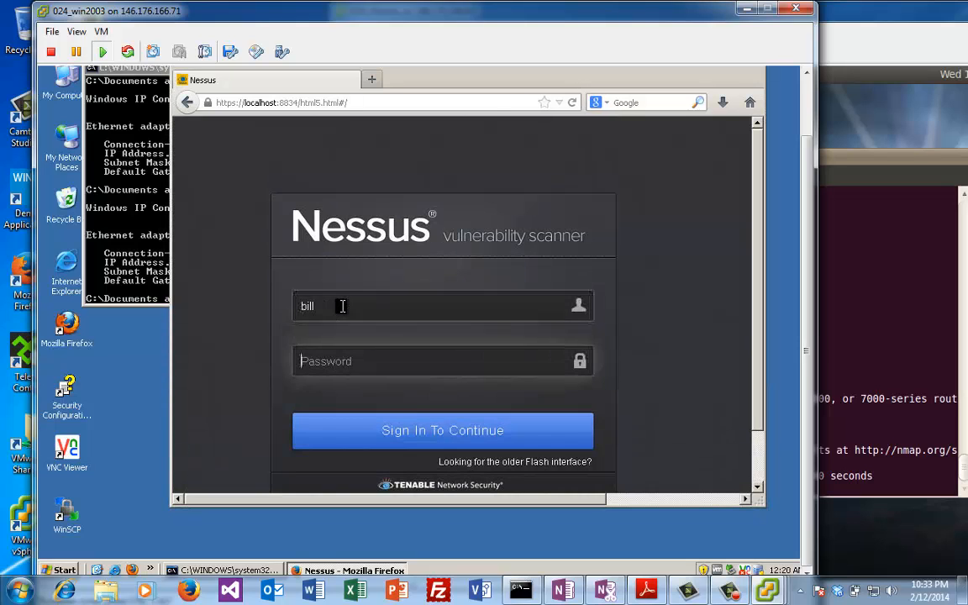
pyautogui.click(404, 433)
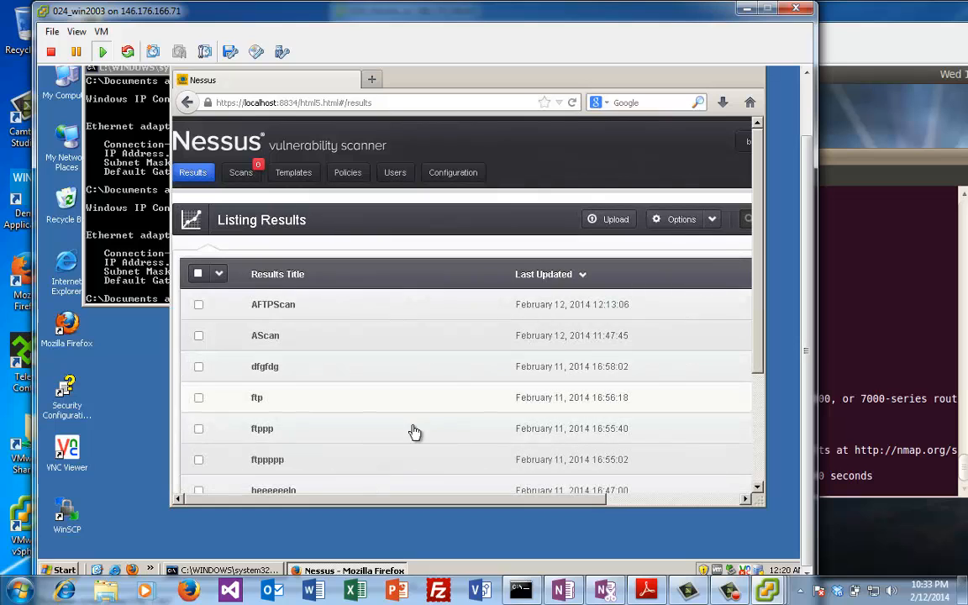
pyautogui.click(348, 177)
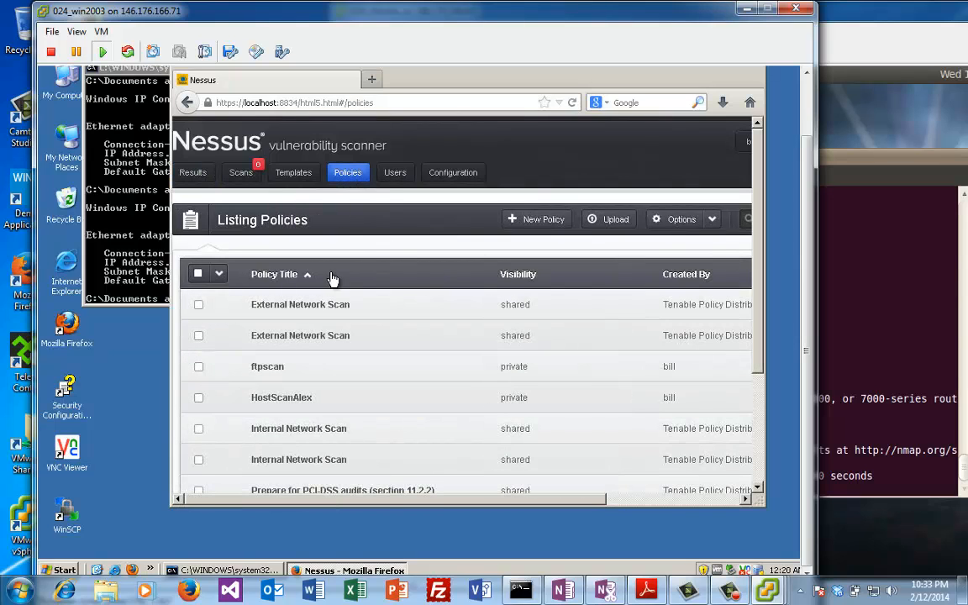
# Step: Create a new scan policy named MzScan and save its general settings
pyautogui.click(527, 223)
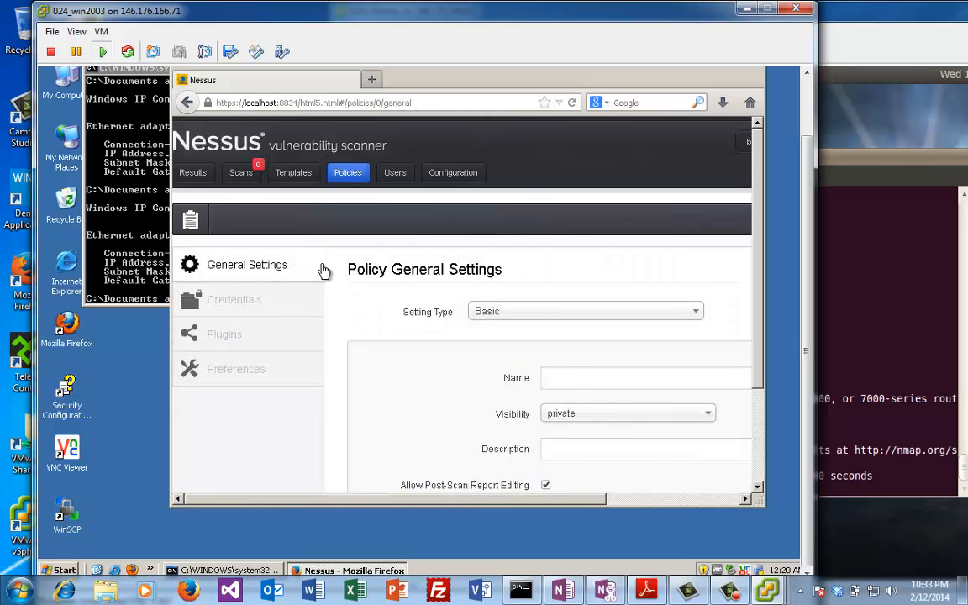
pyautogui.click(553, 377)
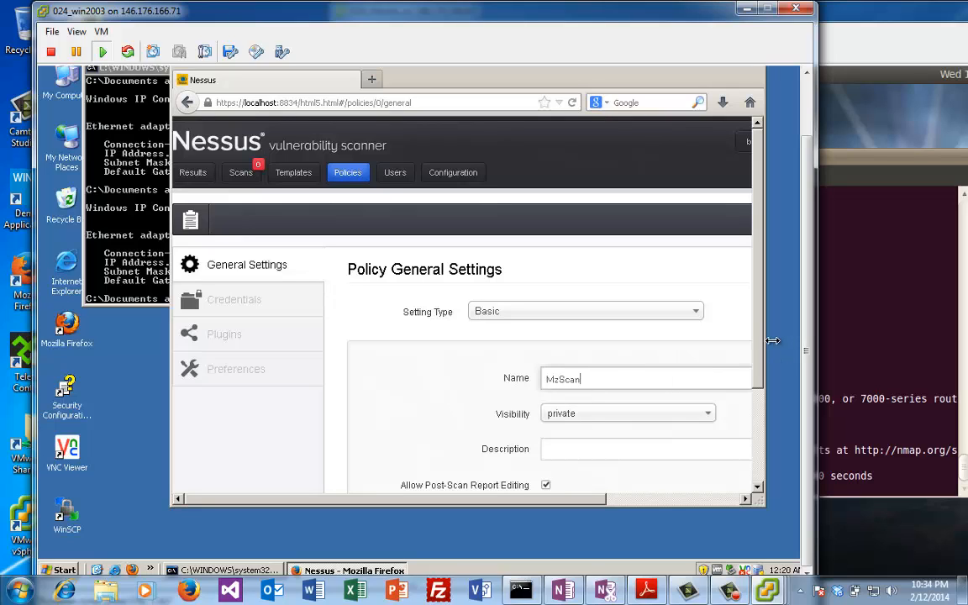
pyautogui.scroll(-1, 760, 388)
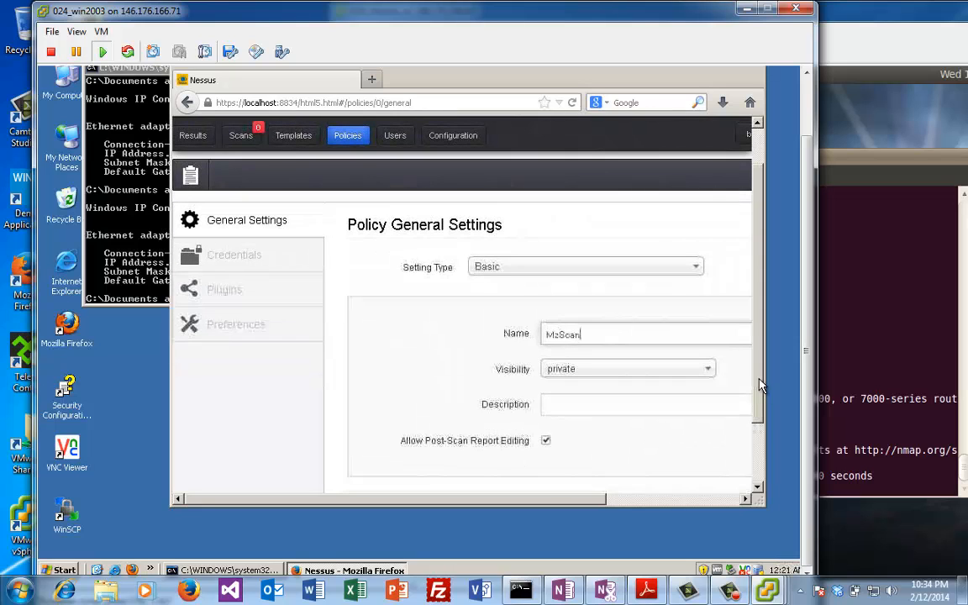
pyautogui.scroll(-1, 763, 361)
pyautogui.scroll(2, 715, 324)
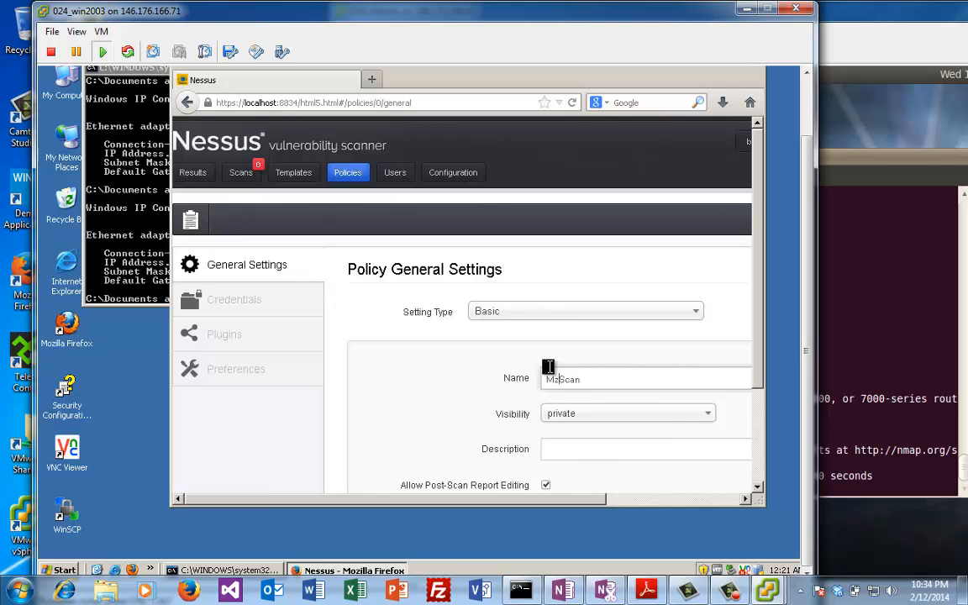
pyautogui.click(575, 384)
pyautogui.moveTo(755, 356); pyautogui.dragTo(751, 395)
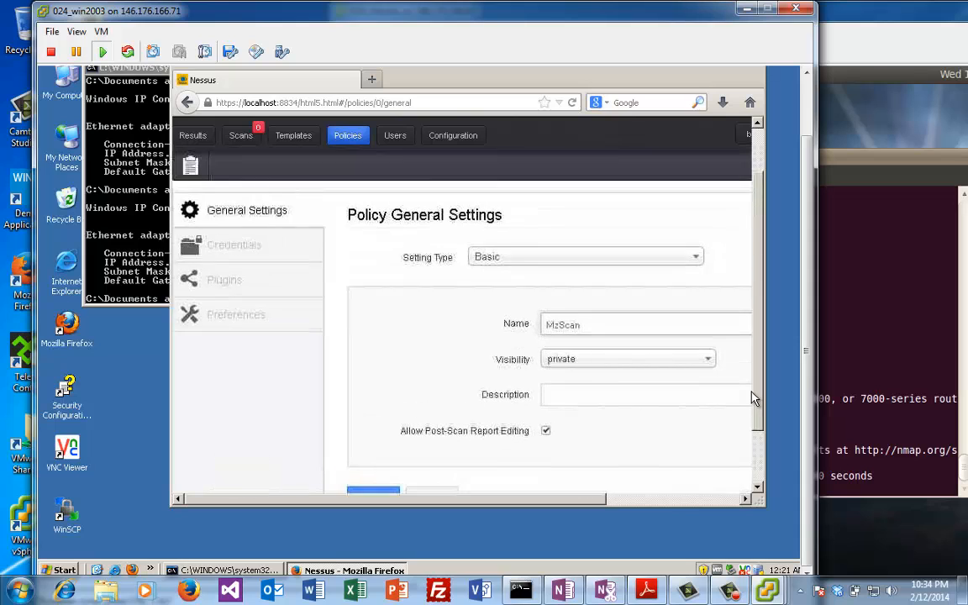
pyautogui.scroll(-1, 750, 436)
pyautogui.click(376, 450)
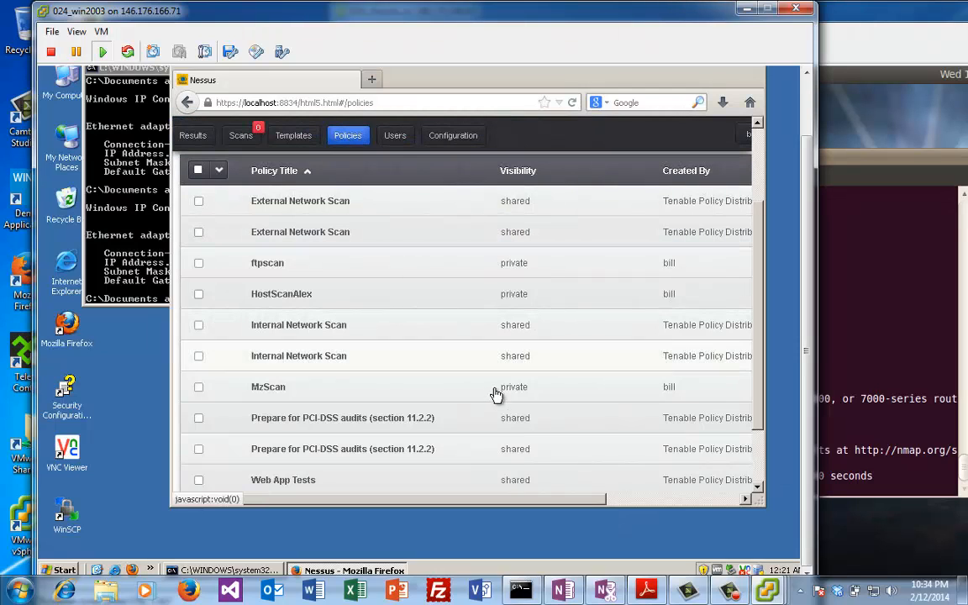
# Step: Show the MzScan policy's Port Scanning options and update the policy
pyautogui.click(506, 389)
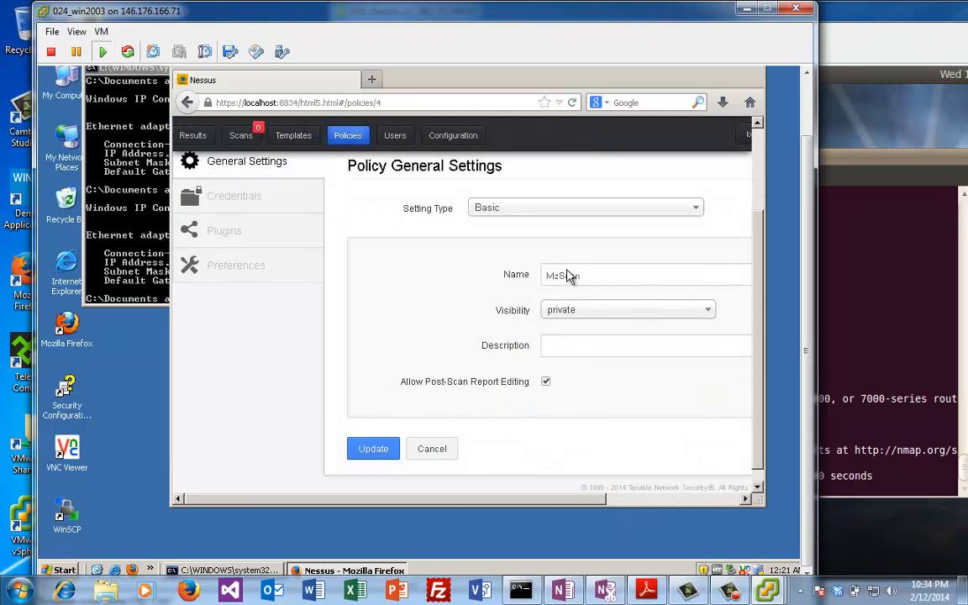
pyautogui.click(529, 210)
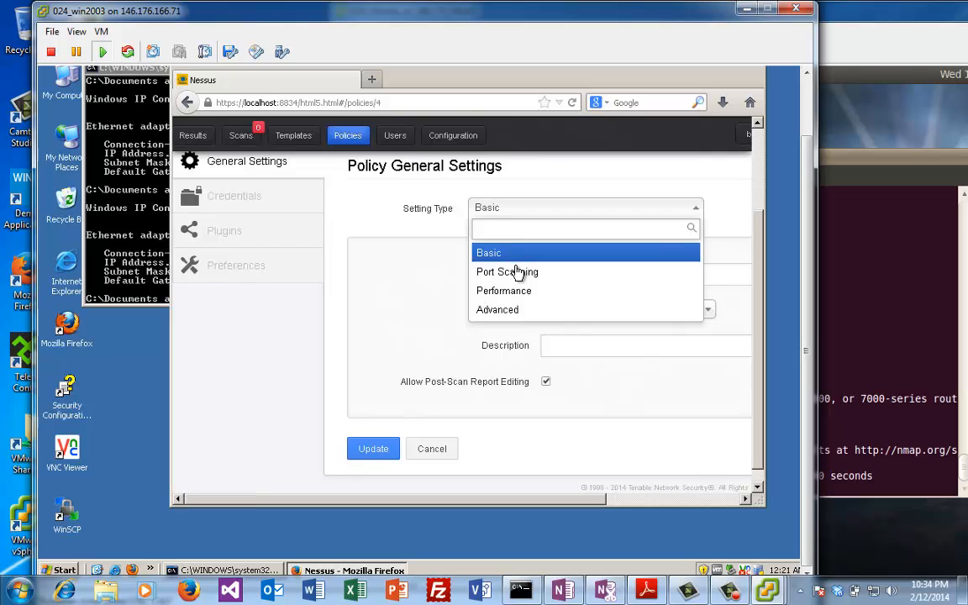
pyautogui.click(518, 273)
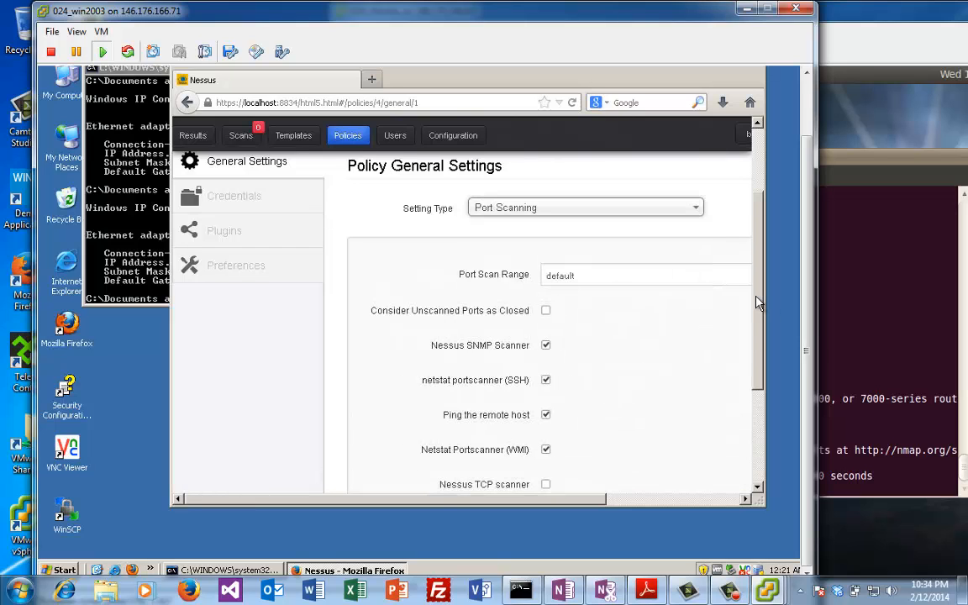
pyautogui.moveTo(759, 303); pyautogui.dragTo(753, 210)
pyautogui.scroll(-7, 745, 379)
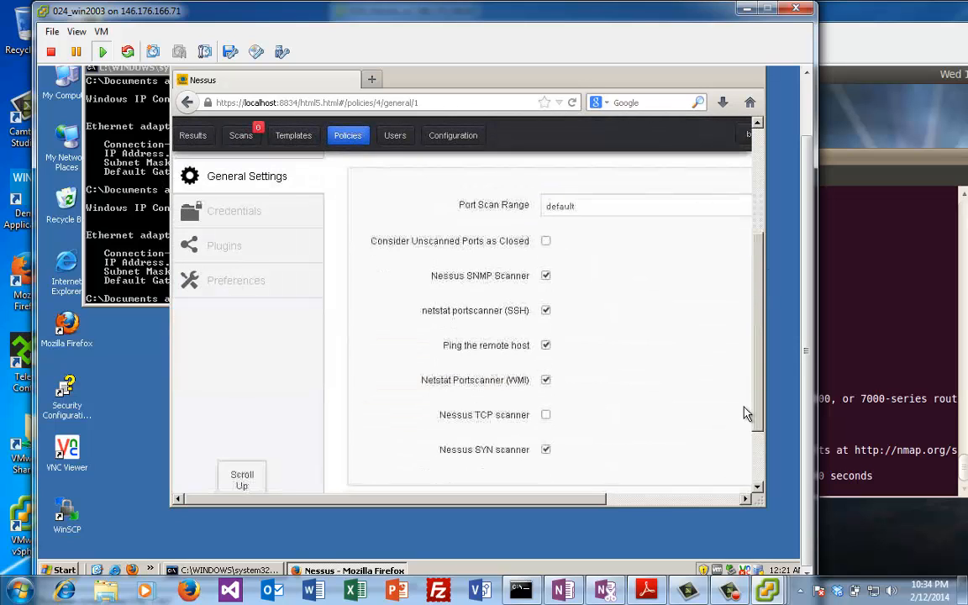
pyautogui.click(376, 435)
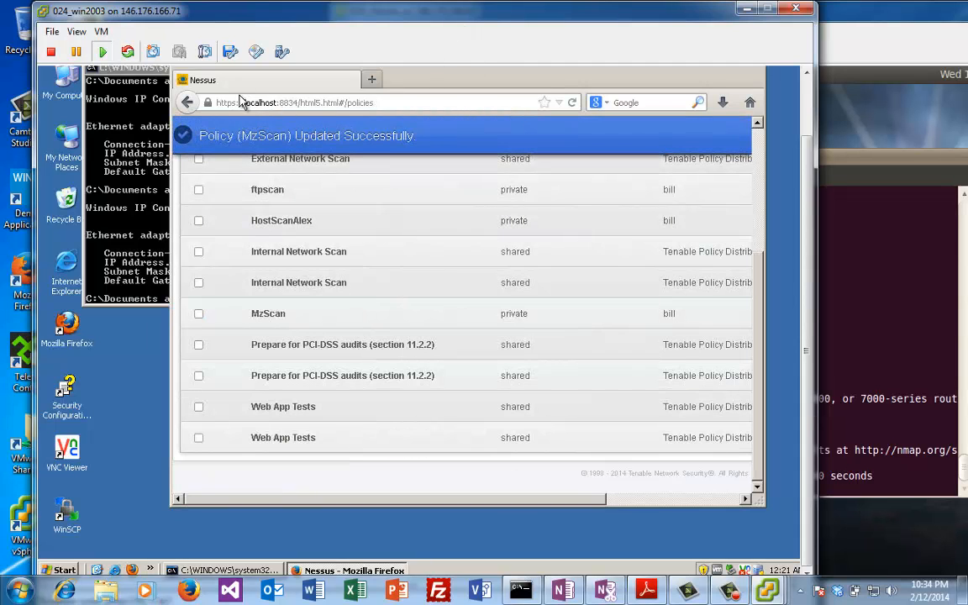
pyautogui.click(834, 250)
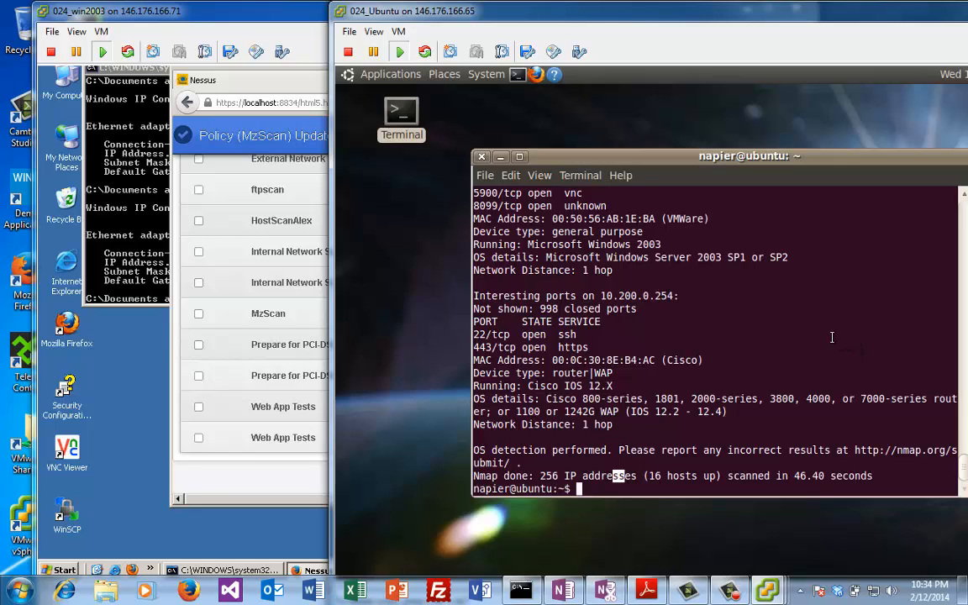
# Step: Run ifconfig in the Ubuntu terminal to list the machine's network interfaces
pyautogui.click(832, 337)
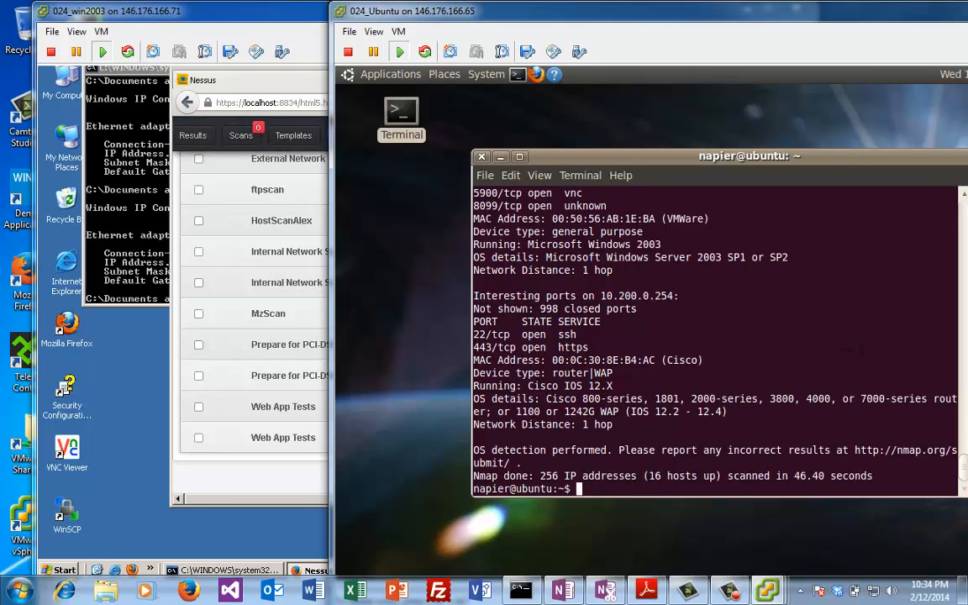
pyautogui.write('sudo tcpdu')
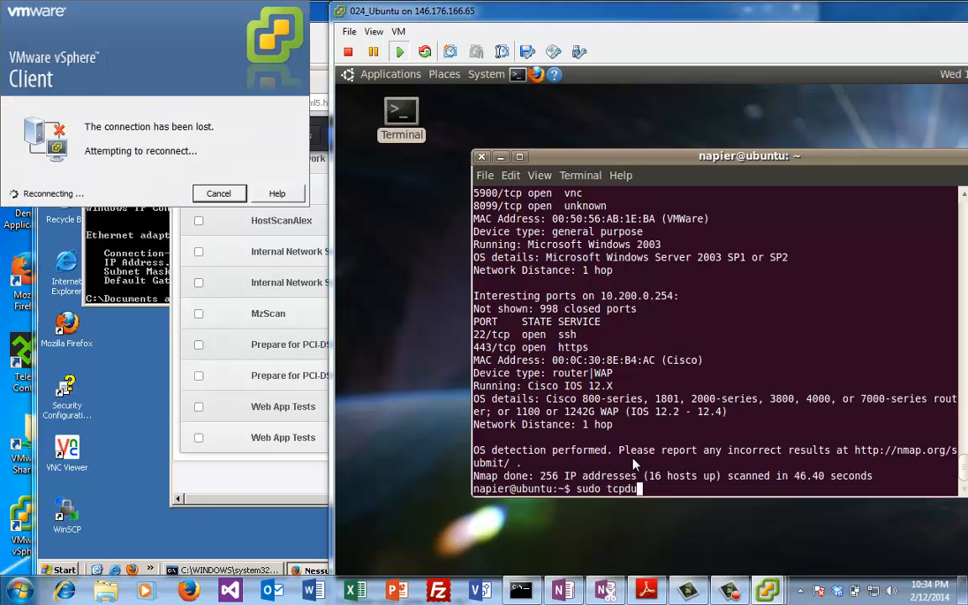
pyautogui.write('mp')
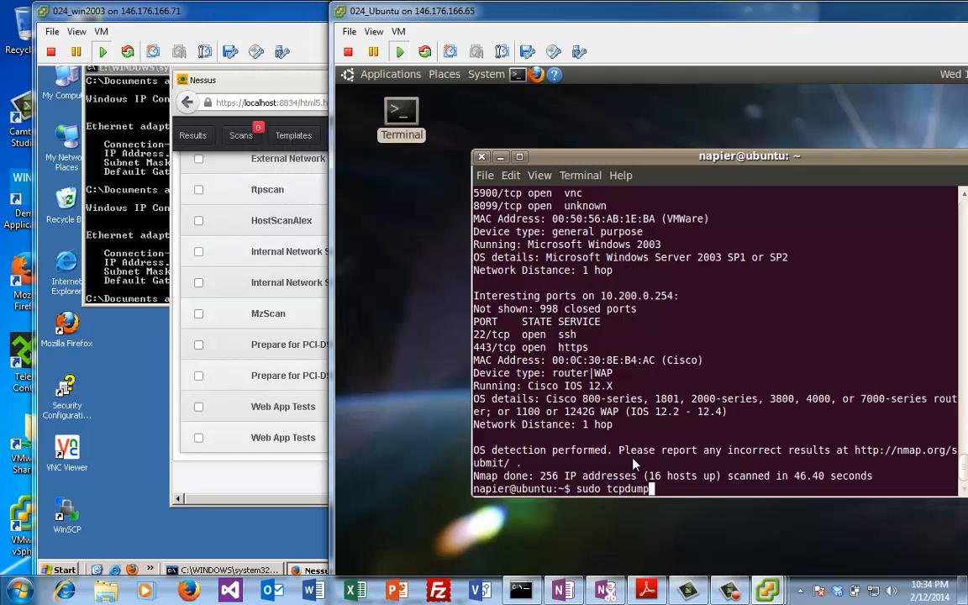
pyautogui.press('BackSpace')
pyautogui.press('BackSpace')
pyautogui.press('BackSpace')
pyautogui.press('BackSpace')
pyautogui.press('BackSpace')
pyautogui.press('BackSpace')
pyautogui.press('BackSpace')
pyautogui.press('BackSpace')
pyautogui.press('BackSpace')
pyautogui.press('BackSpace')
pyautogui.press('BackSpace')
pyautogui.press('BackSpace')
pyautogui.press('BackSpace')
pyautogui.write('ifcofi')
pyautogui.press('BackSpace')
pyautogui.press('BackSpace')
pyautogui.press('BackSpace')
pyautogui.write('onfig')
pyautogui.press('Return')
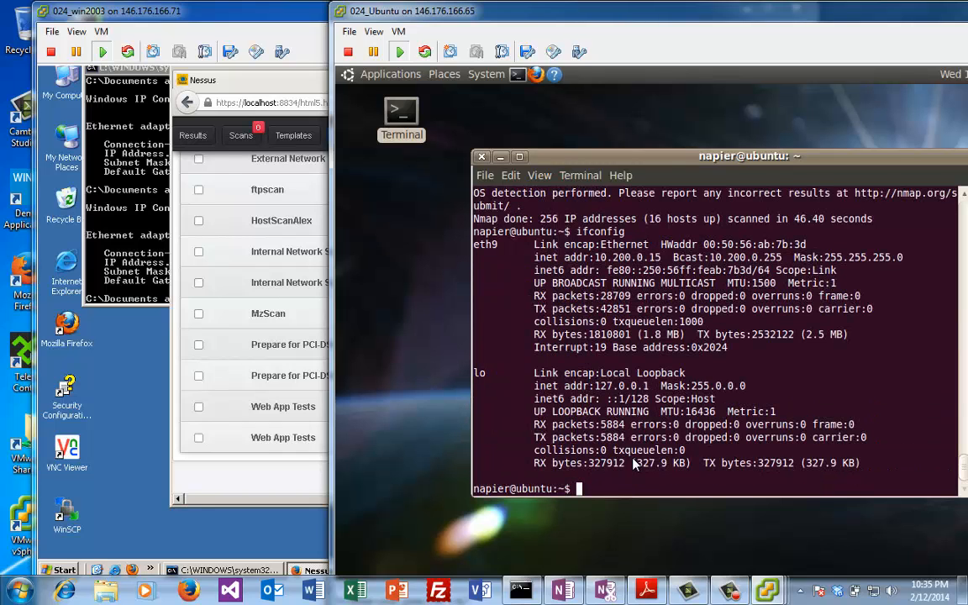
# Step: Start a packet capture with sudo tcpdump -i eth9 and move the Ubuntu window aside
pyautogui.write('sudo')
pyautogui.press('BackSpace')
pyautogui.write('mp -i eth9')
pyautogui.press('Return')
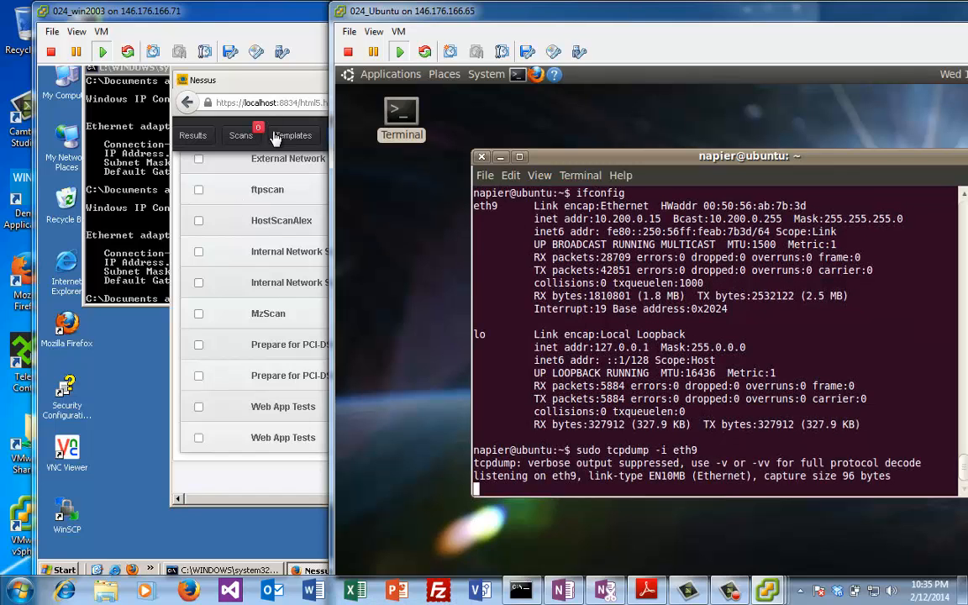
pyautogui.moveTo(380, 17); pyautogui.dragTo(581, 33)
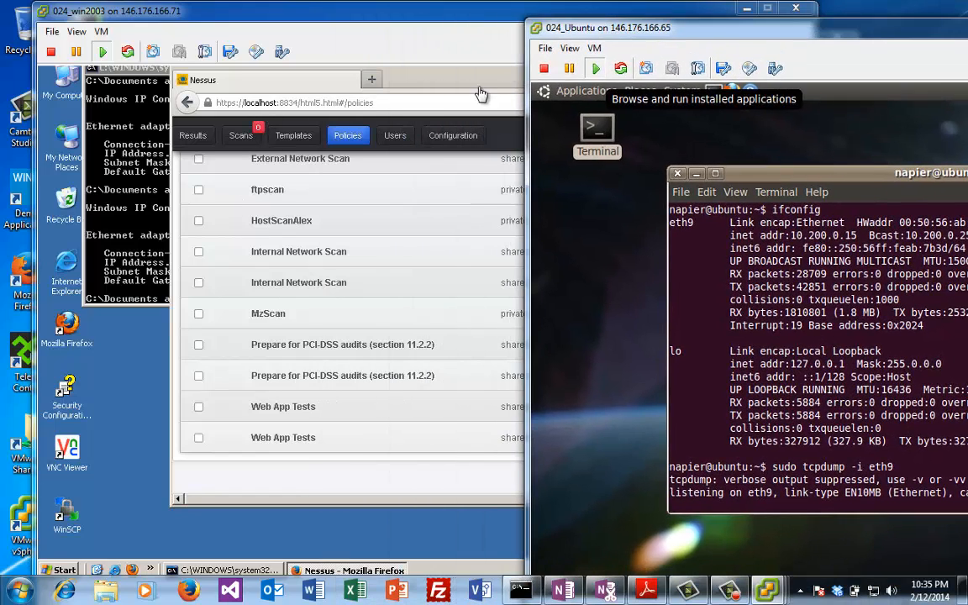
# Step: Set up a New Scan titled MzScan, set to Run Now with the MzScan policy
pyautogui.click(443, 48)
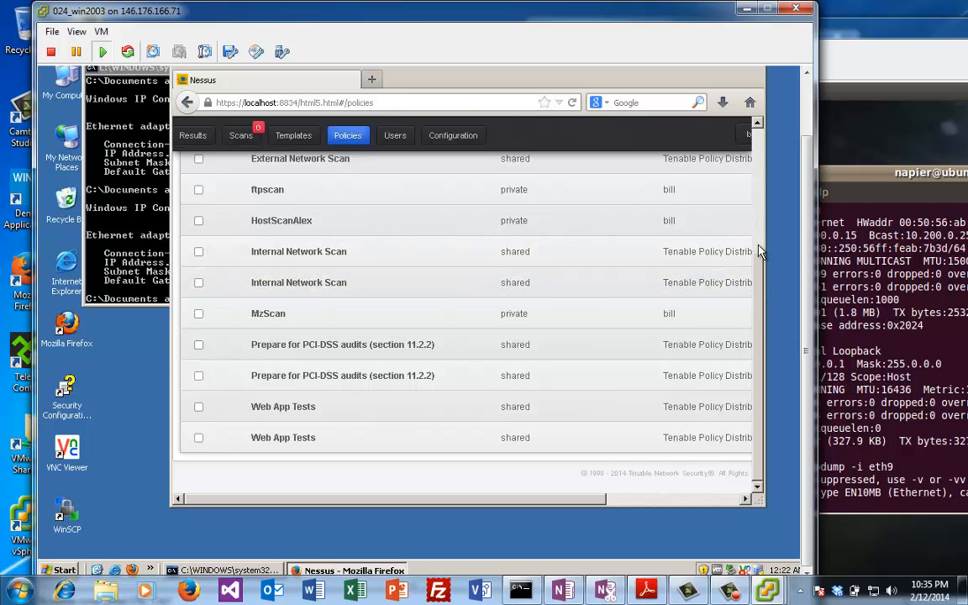
pyautogui.scroll(2, 758, 252)
pyautogui.scroll(2, 757, 252)
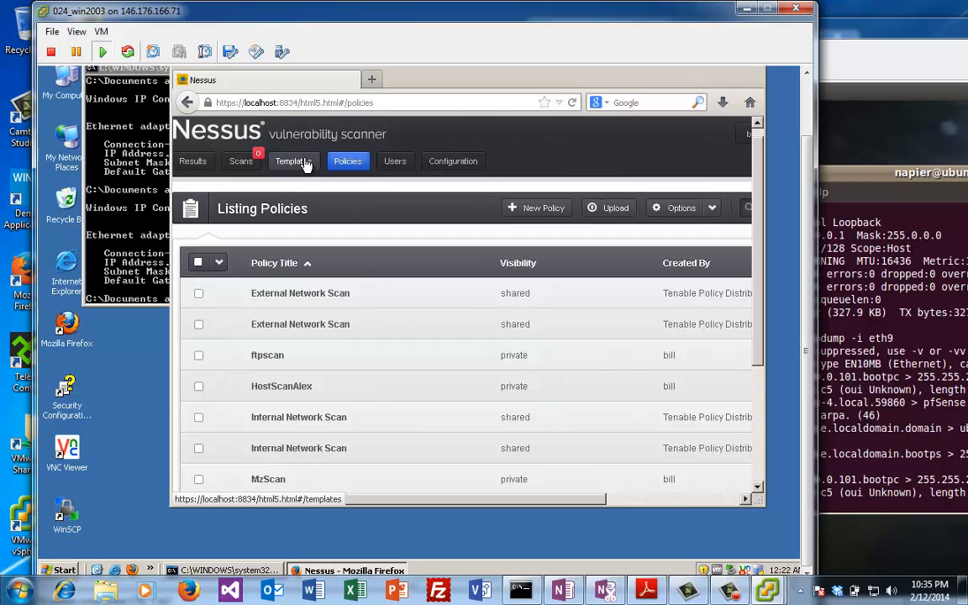
pyautogui.click(241, 160)
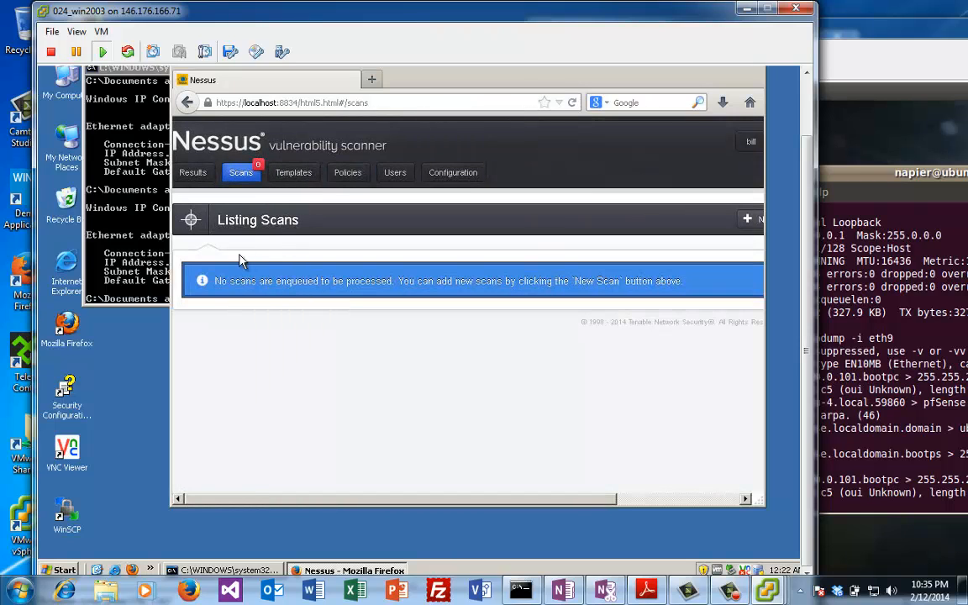
pyautogui.click(747, 222)
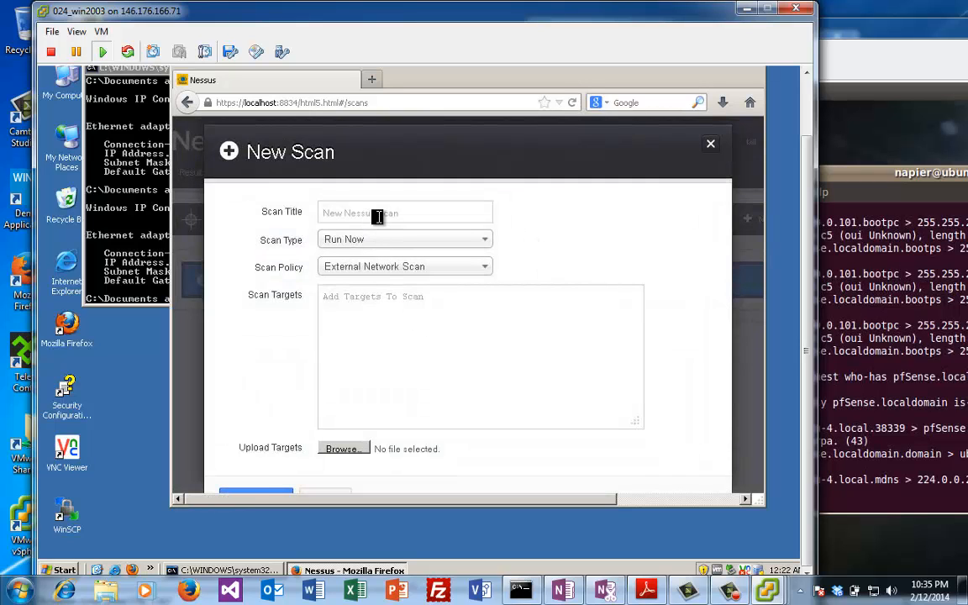
pyautogui.click(377, 218)
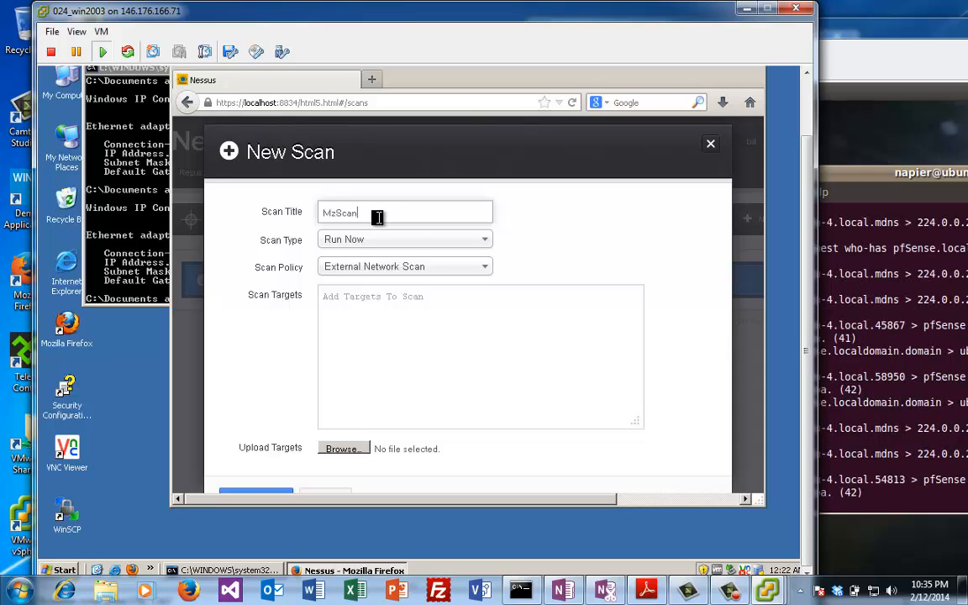
pyautogui.click(378, 268)
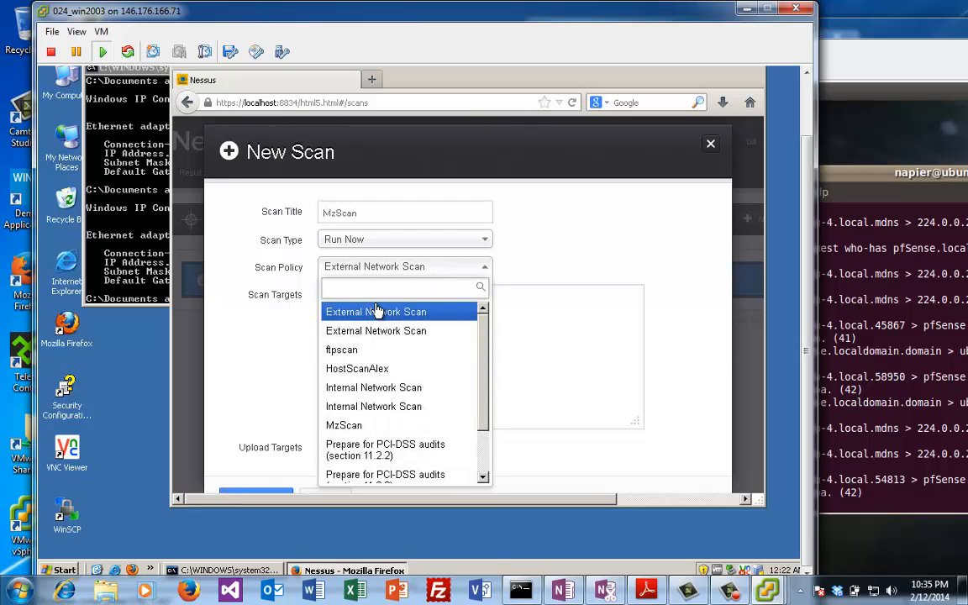
pyautogui.click(346, 426)
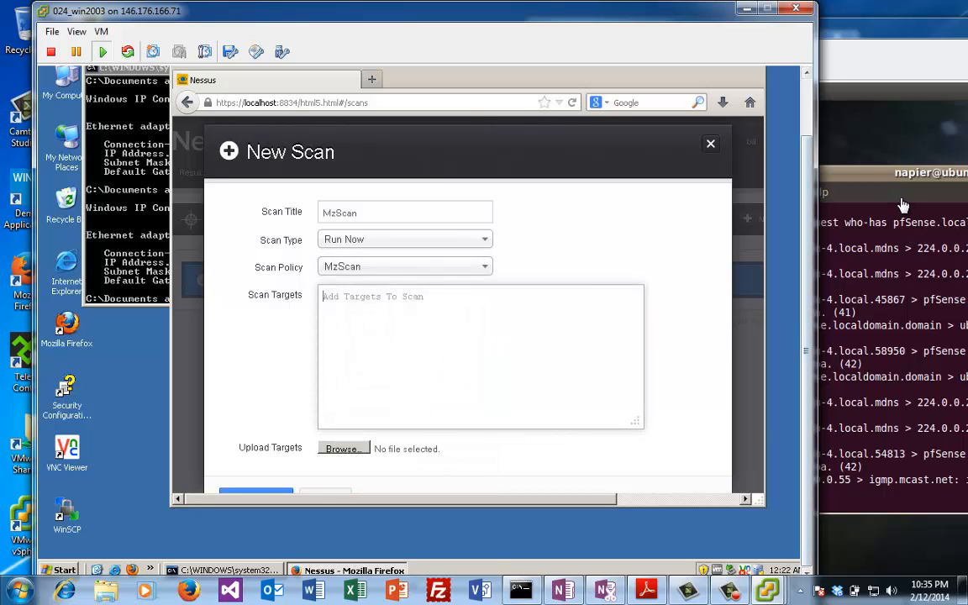
pyautogui.click(853, 267)
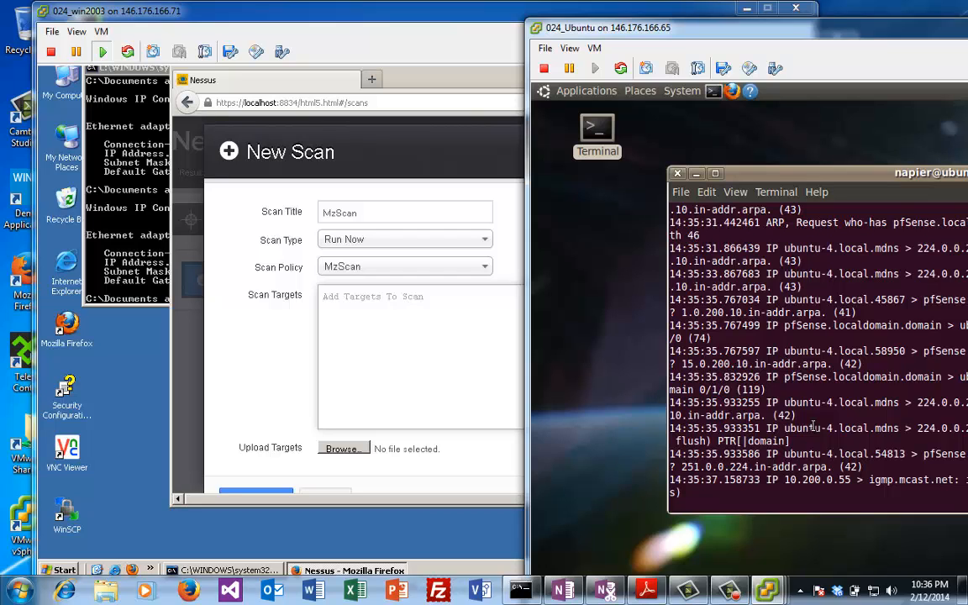
# Step: Stop the Ubuntu tcpdump capture, rerun ifconfig, and enter 10.200.0.15 as the Nessus scan target
pyautogui.hotkey('ctrl', 'c')
pyautogui.press('Return')
pyautogui.press('Up')
pyautogui.press('Up')
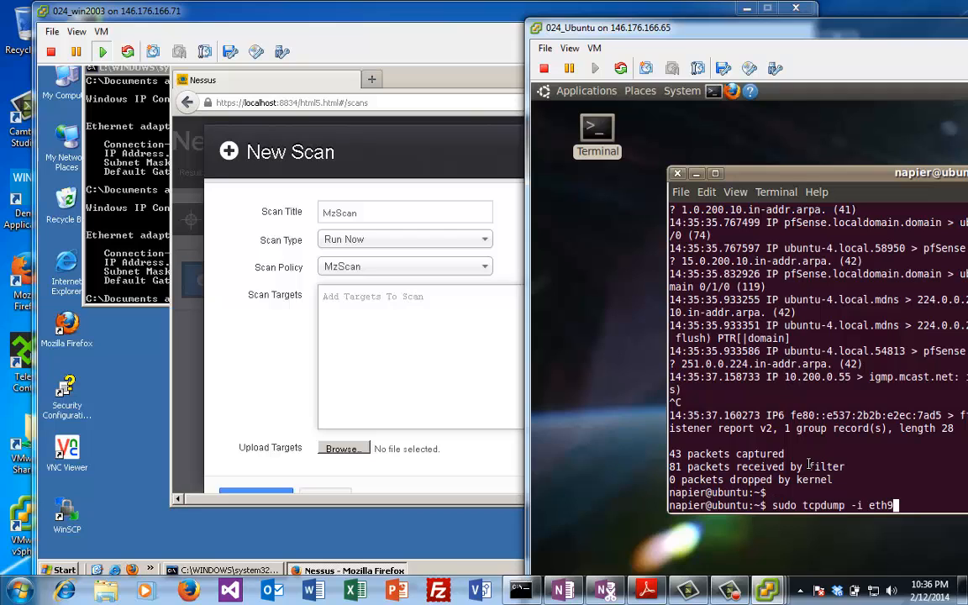
pyautogui.press('Return')
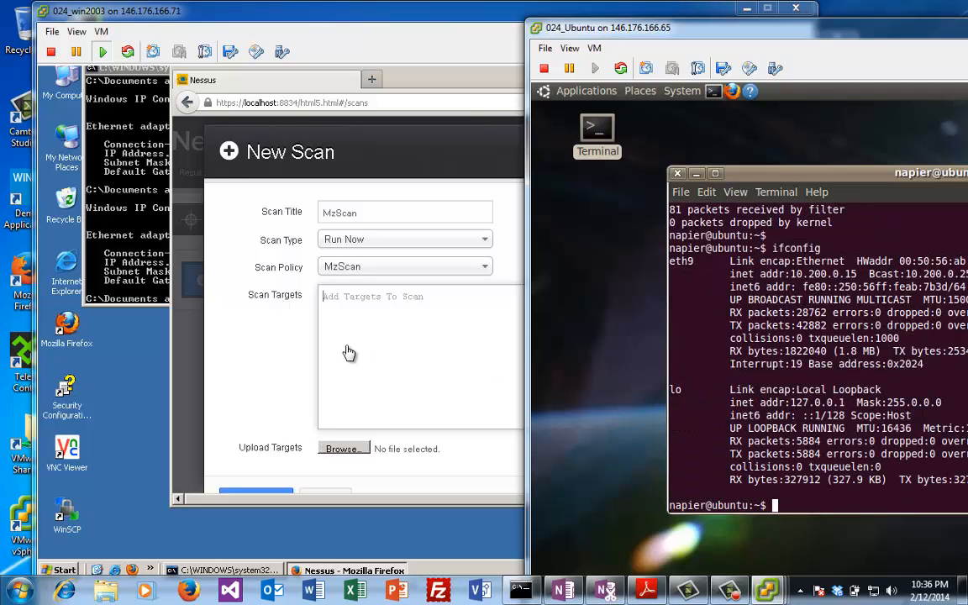
pyautogui.click(352, 317)
pyautogui.write('10.200.')
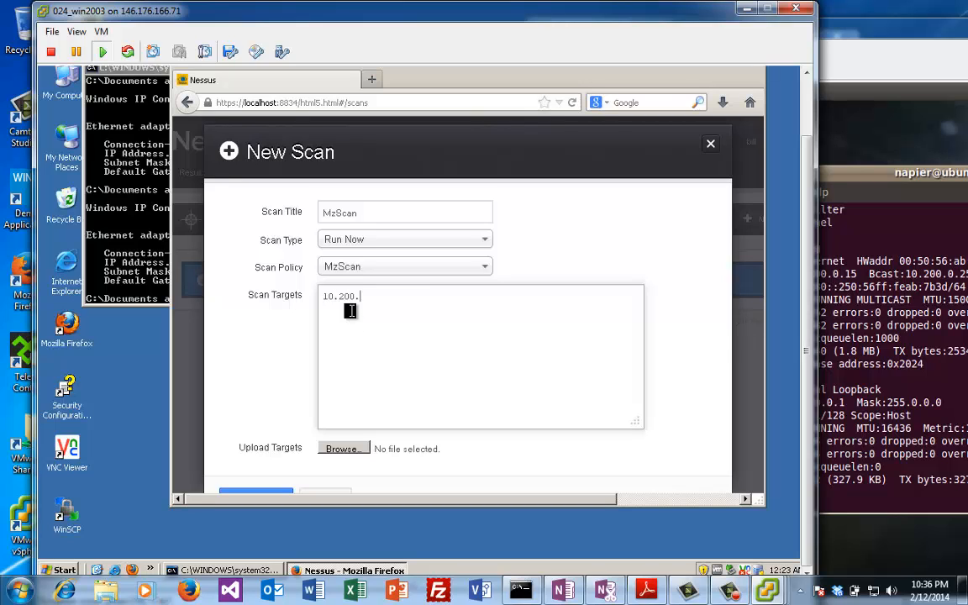
pyautogui.write('0.15')
# Step: Restart the packet capture with sudo tcpdump -i eth9 in the Ubuntu terminal
pyautogui.click(848, 508)
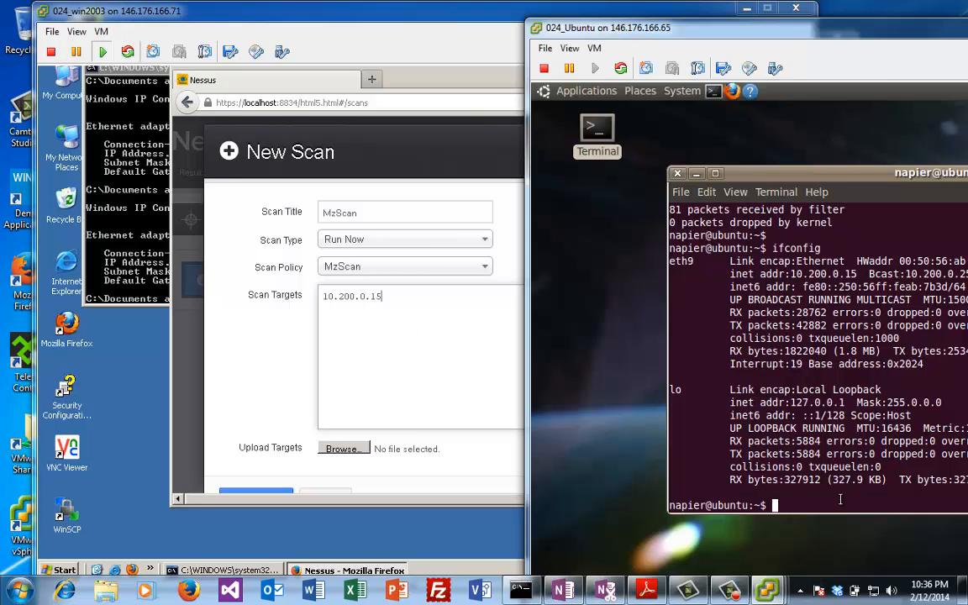
pyautogui.press('Up')
pyautogui.press('Up')
pyautogui.press('Return')
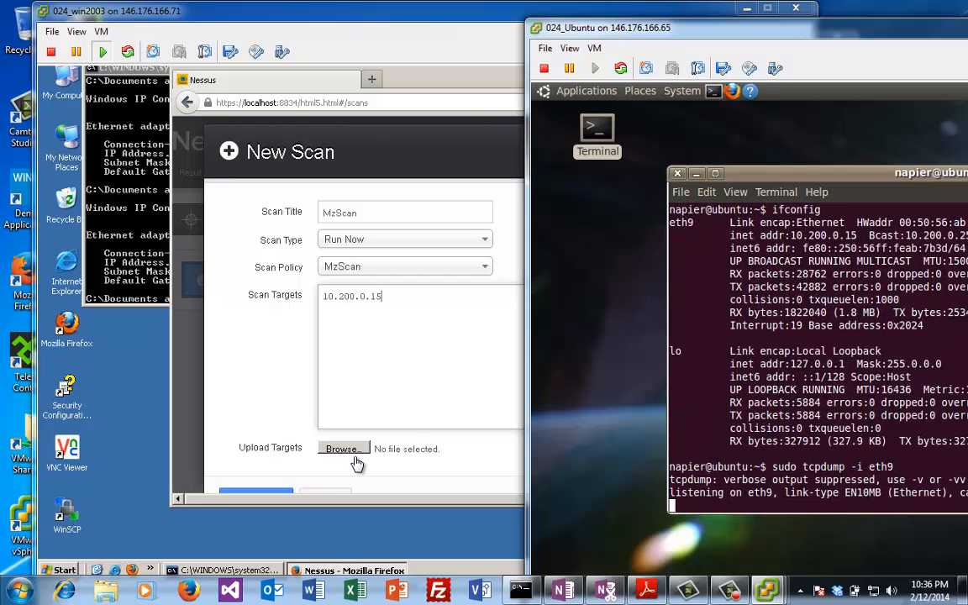
# Step: Enlarge the Nessus form and create the MzScan scan against 10.200.0.15
pyautogui.click(487, 452)
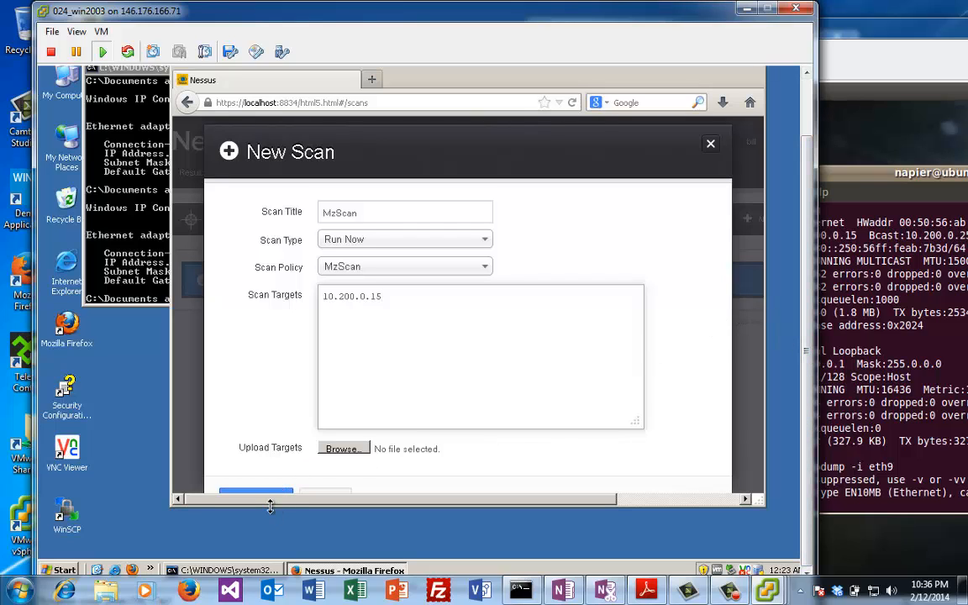
pyautogui.moveTo(270, 505); pyautogui.dragTo(270, 544)
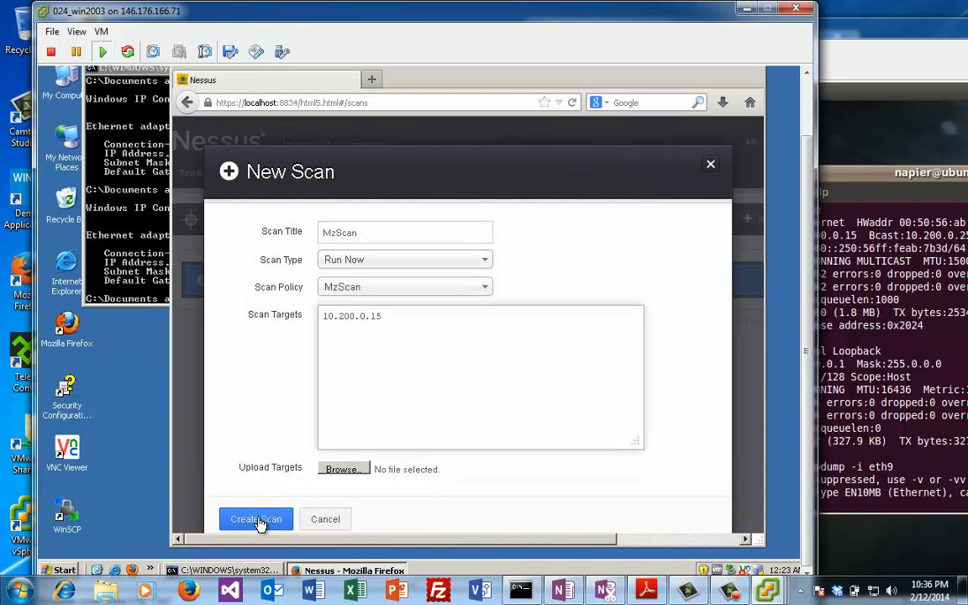
pyautogui.click(257, 519)
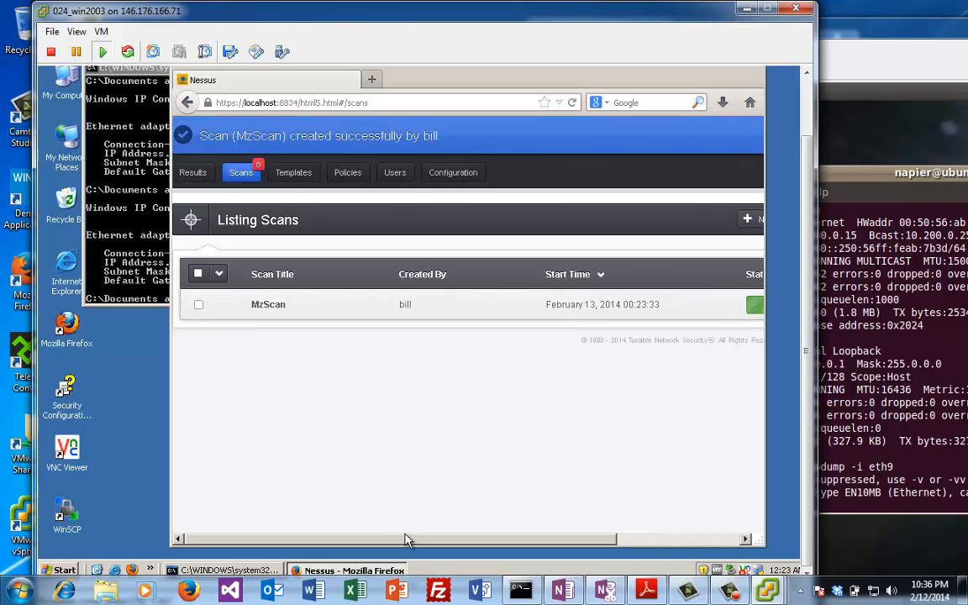
# Step: Rearrange the Ubuntu terminal and Nessus windows to confirm MzScan is Running at 0%
pyautogui.moveTo(430, 537); pyautogui.dragTo(477, 529)
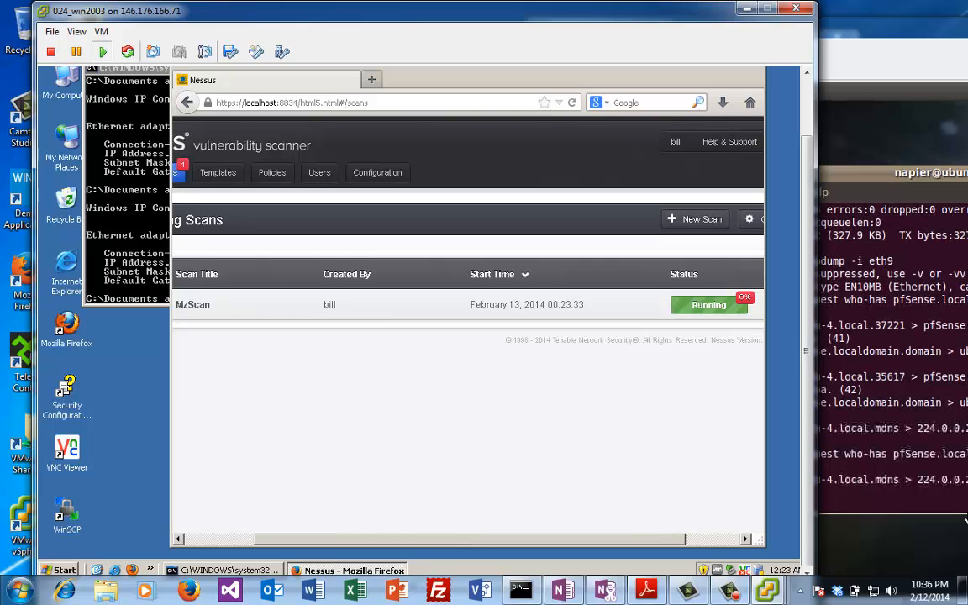
pyautogui.click(872, 453)
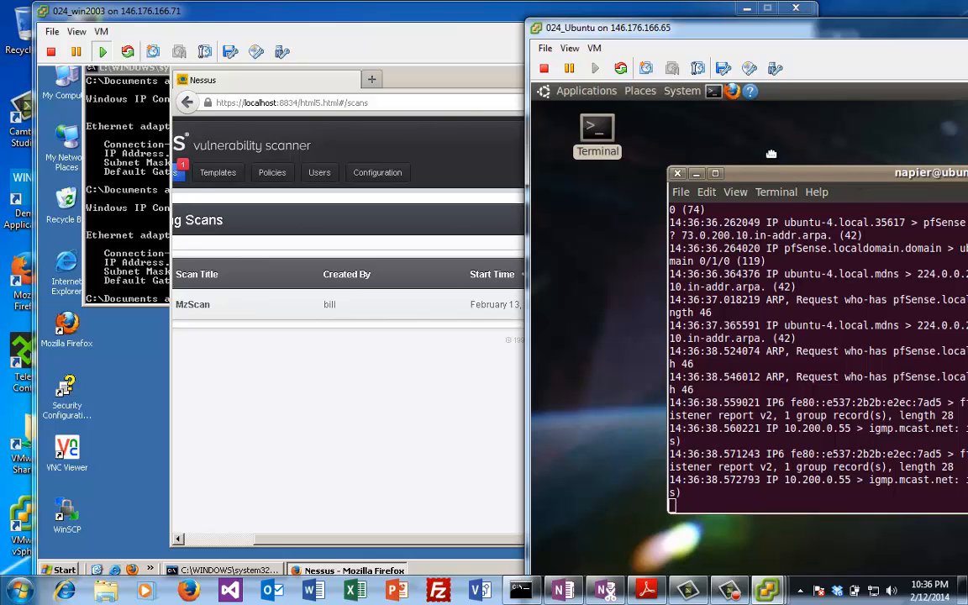
pyautogui.moveTo(853, 175); pyautogui.dragTo(773, 157)
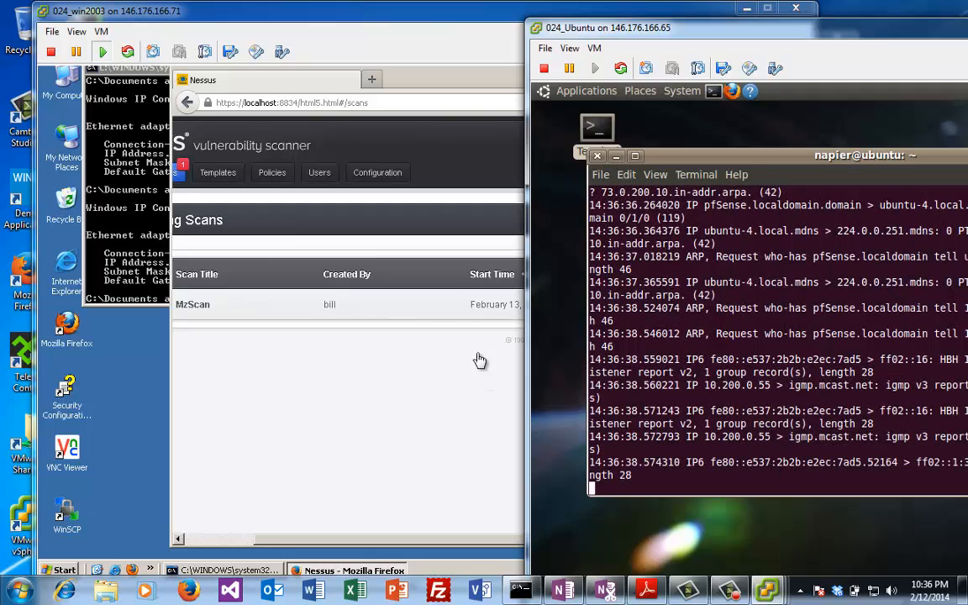
pyautogui.click(447, 204)
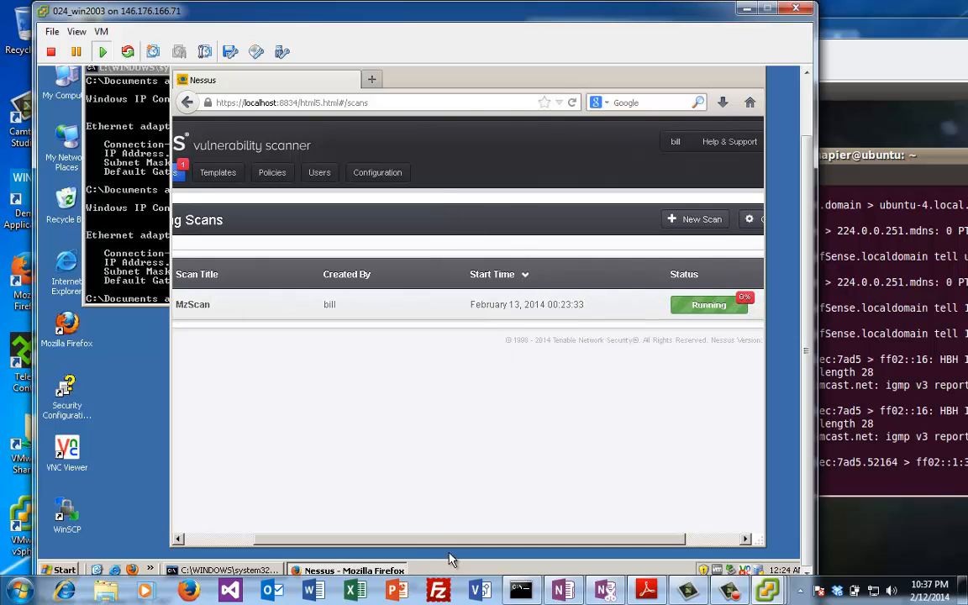
pyautogui.moveTo(451, 538)
pyautogui.mouseDown()
pyautogui.moveTo(364, 529)
pyautogui.moveTo(447, 521)
pyautogui.mouseUp()
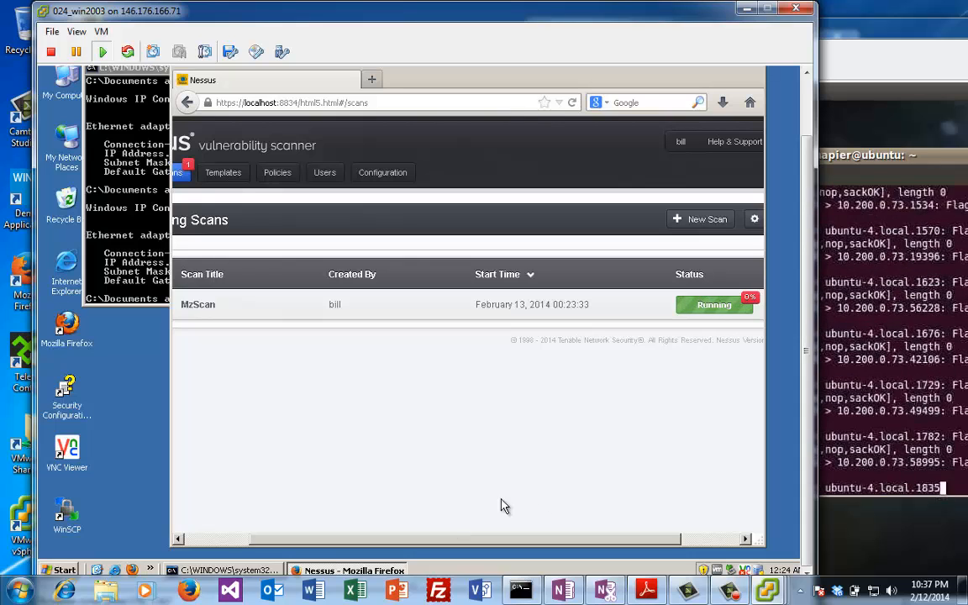
pyautogui.click(879, 401)
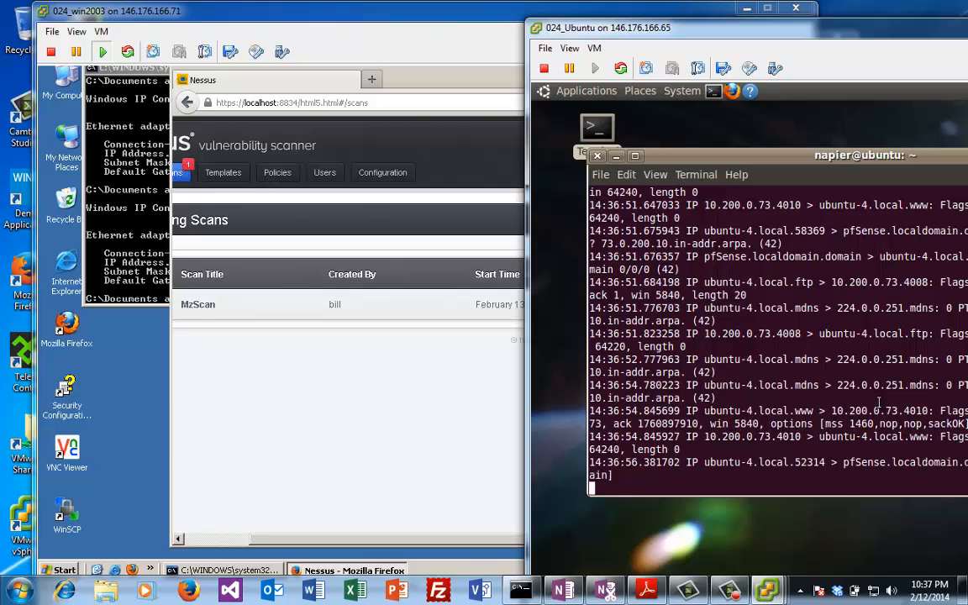
pyautogui.click(458, 463)
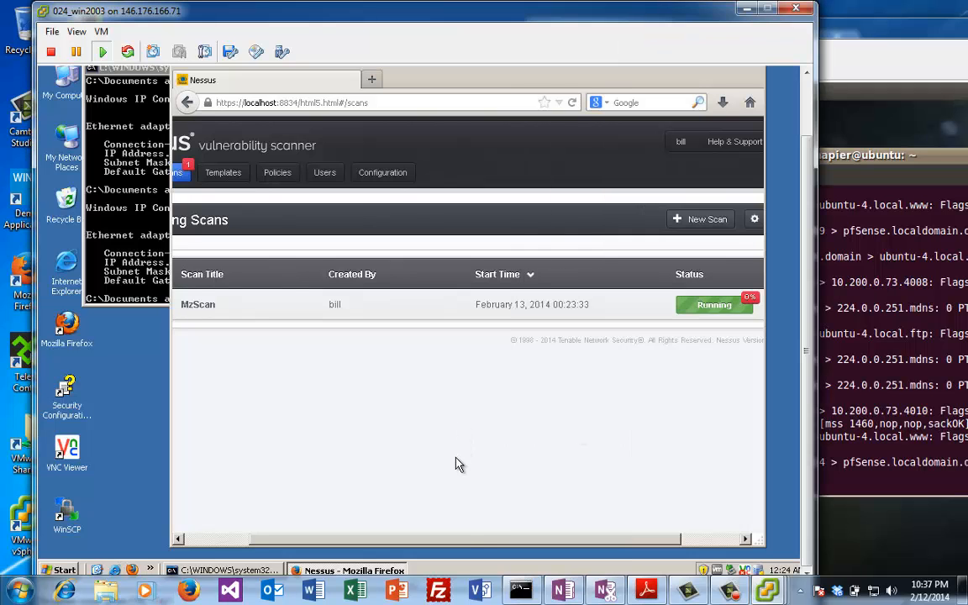
pyautogui.moveTo(469, 548); pyautogui.dragTo(510, 517)
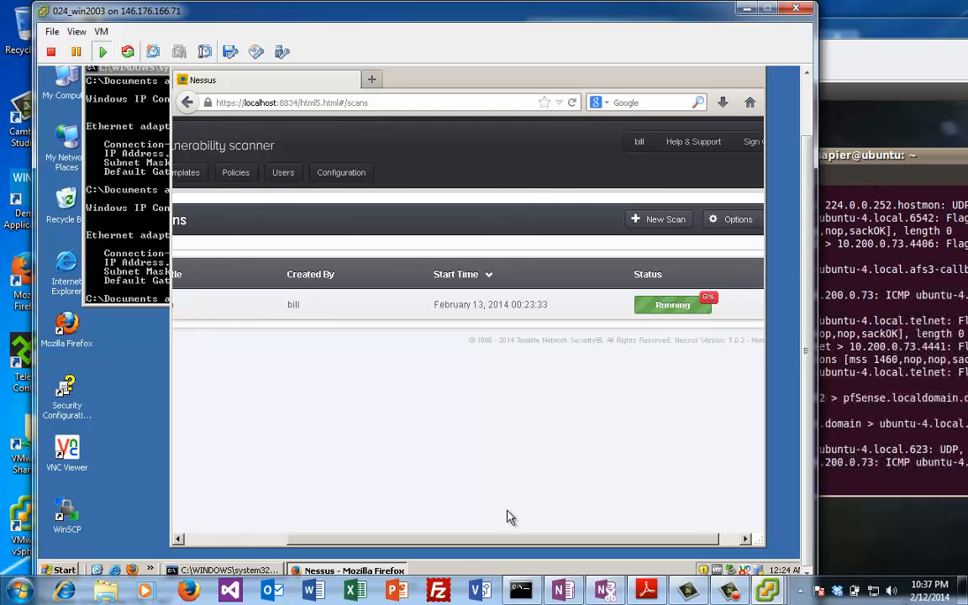
# Step: Open the MzScan results and the findings list for host 10.200.0.15
pyautogui.click(662, 307)
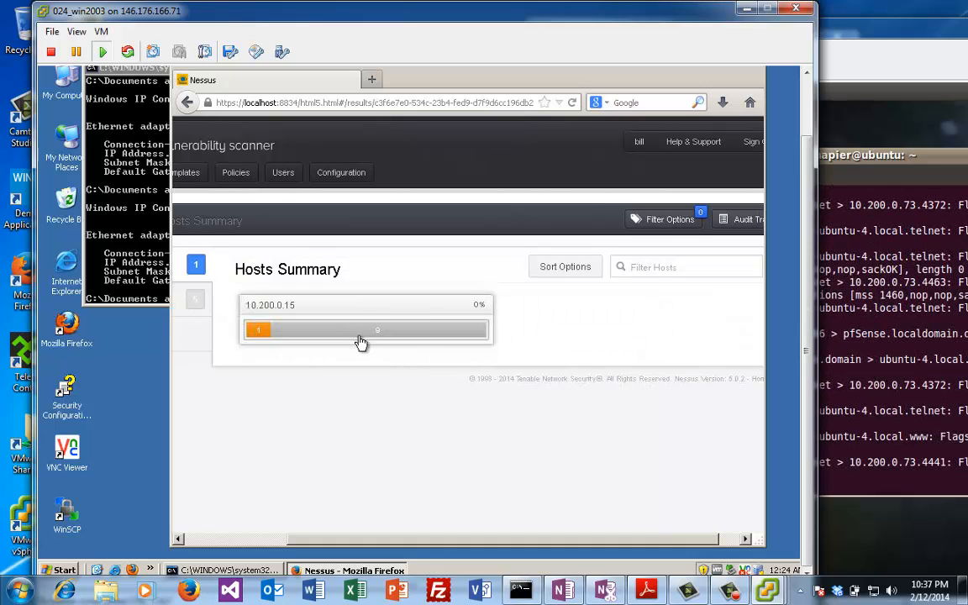
pyautogui.moveTo(367, 337)
pyautogui.moveTo(262, 340)
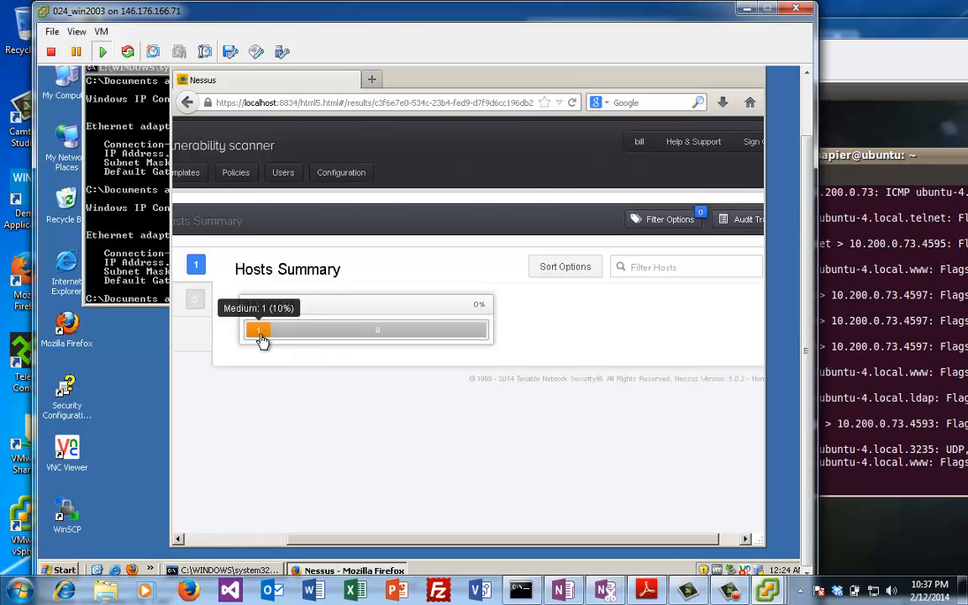
pyautogui.moveTo(328, 338)
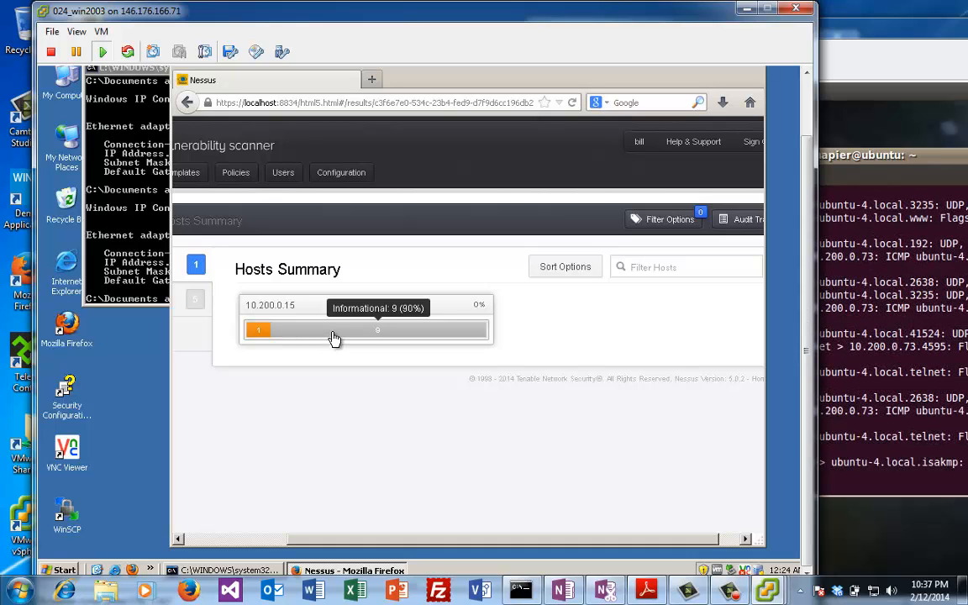
pyautogui.click(333, 339)
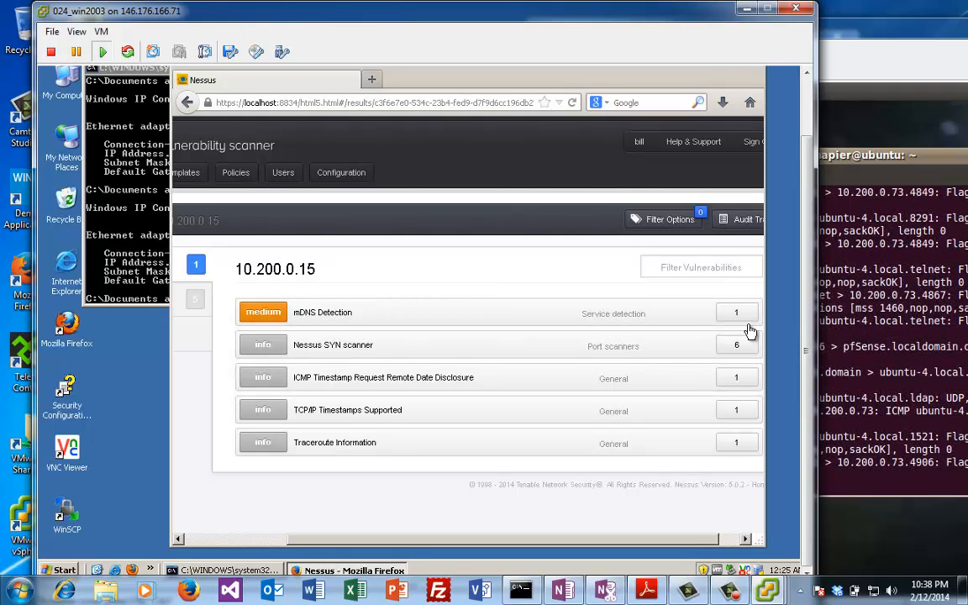
# Step: Open the Nessus SYN scanner finding showing open ports 5900, 22, 389, 21, 80 and 23
pyautogui.click(741, 352)
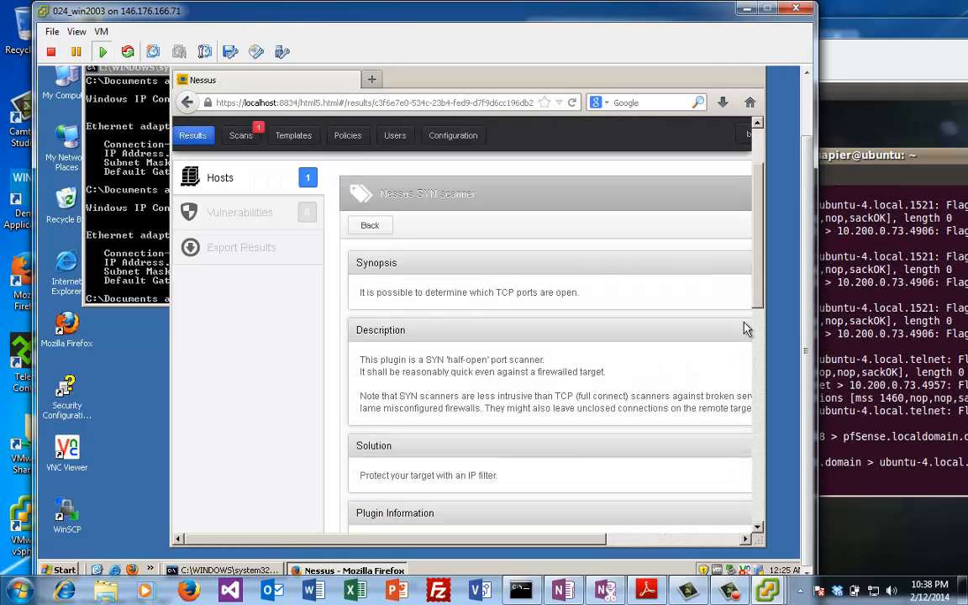
pyautogui.moveTo(758, 304); pyautogui.dragTo(759, 364)
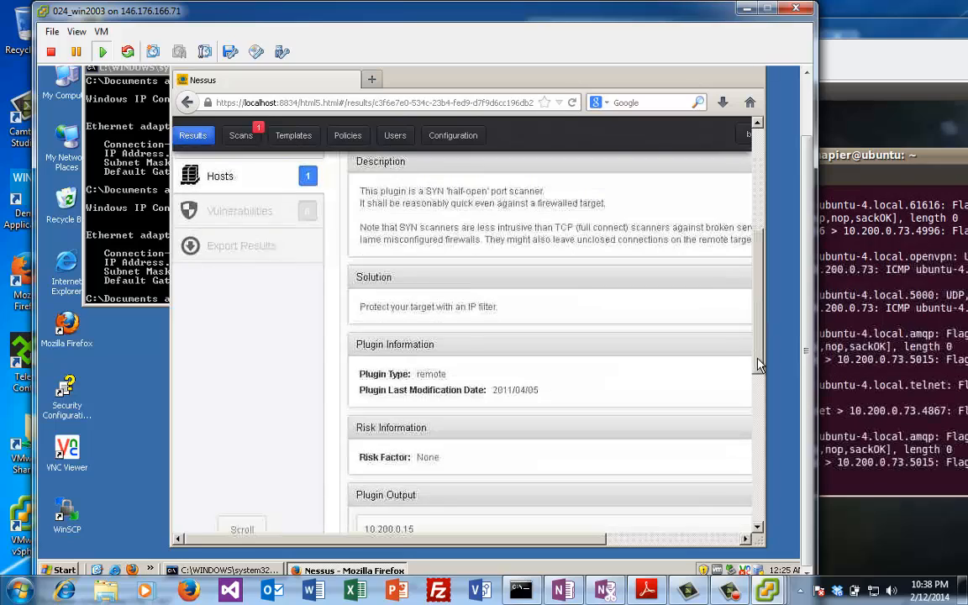
pyautogui.scroll(-4, 759, 364)
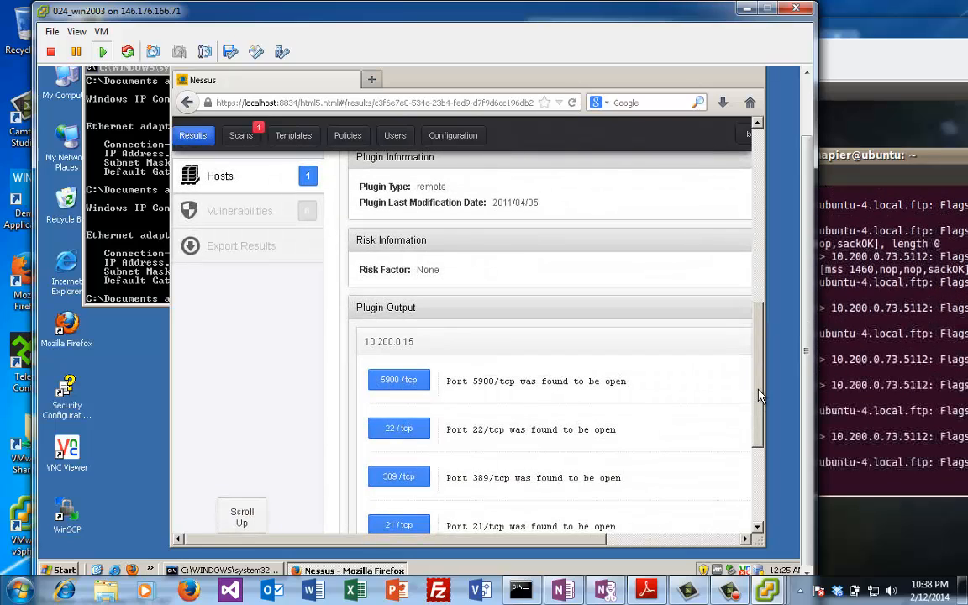
pyautogui.scroll(-2, 759, 394)
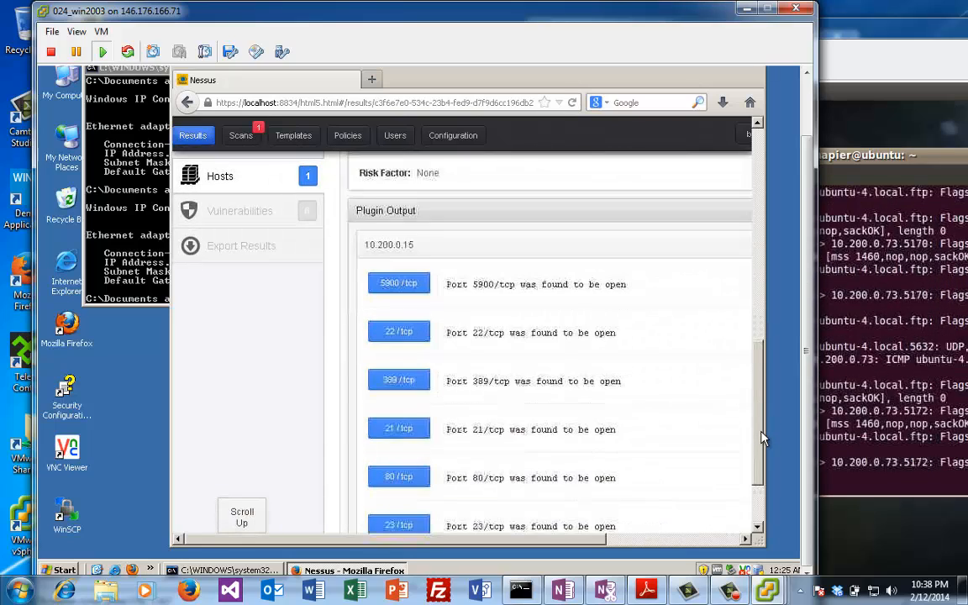
pyautogui.scroll(-1, 762, 443)
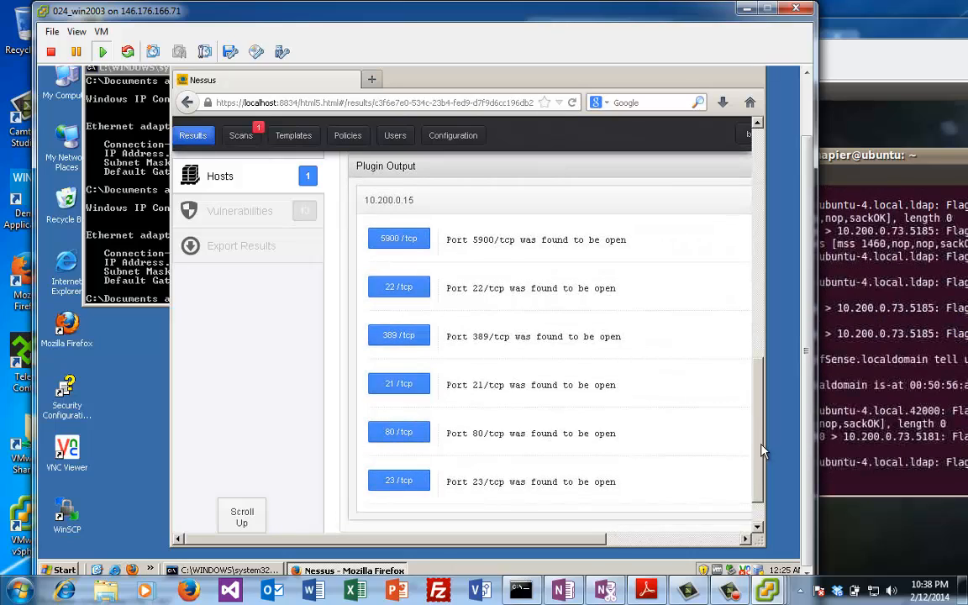
pyautogui.moveTo(762, 451); pyautogui.dragTo(752, 216)
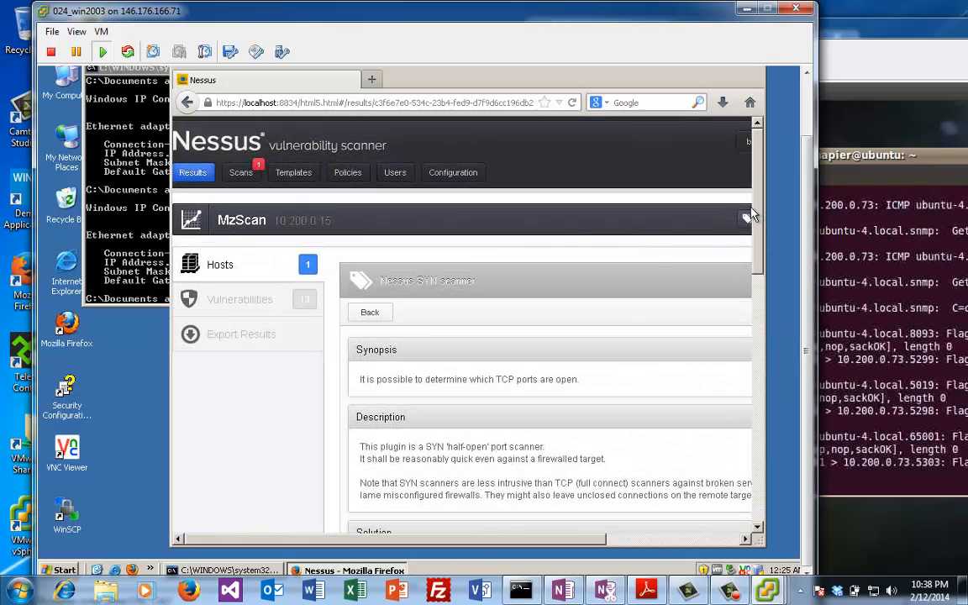
# Step: Review the Anonymous FTP Enabled finding on 10.200.0.15, then go back to the Results listing
pyautogui.click(220, 266)
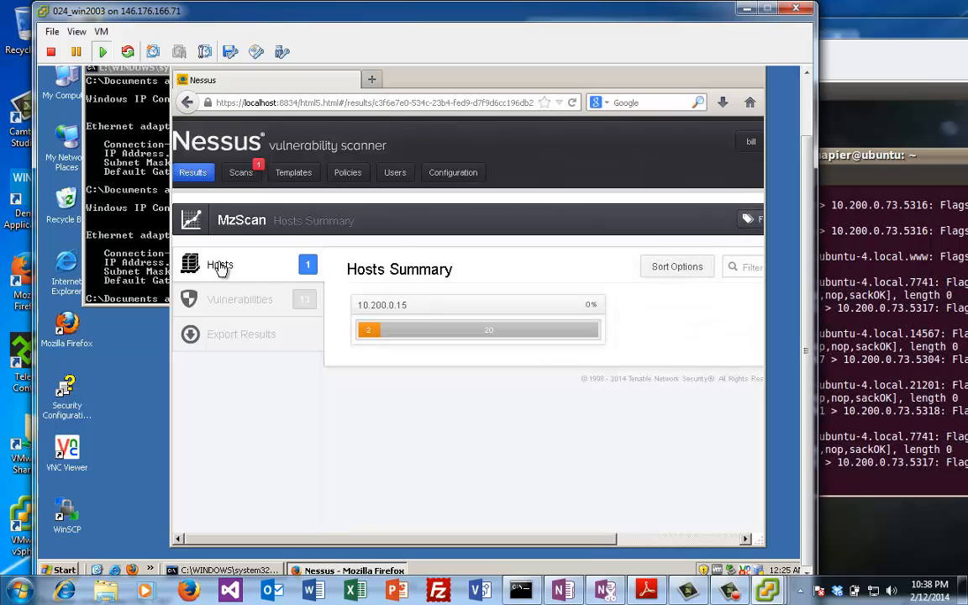
pyautogui.click(422, 339)
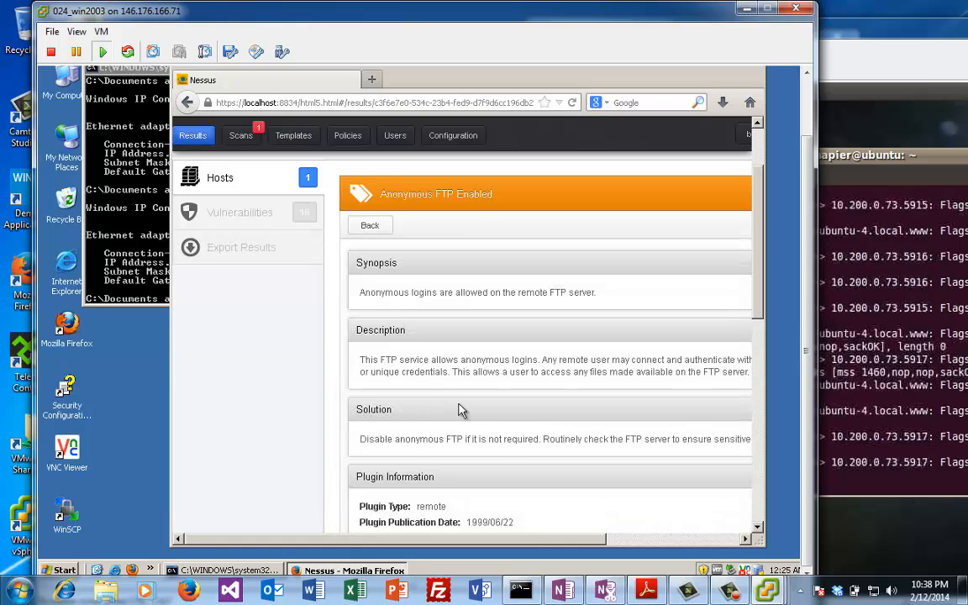
pyautogui.moveTo(759, 319); pyautogui.dragTo(756, 164)
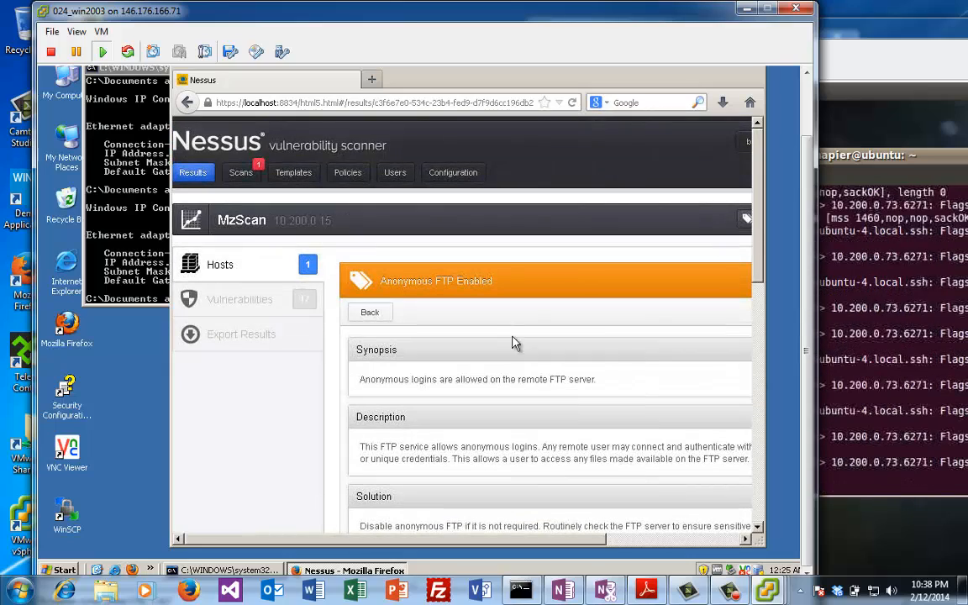
pyautogui.click(221, 267)
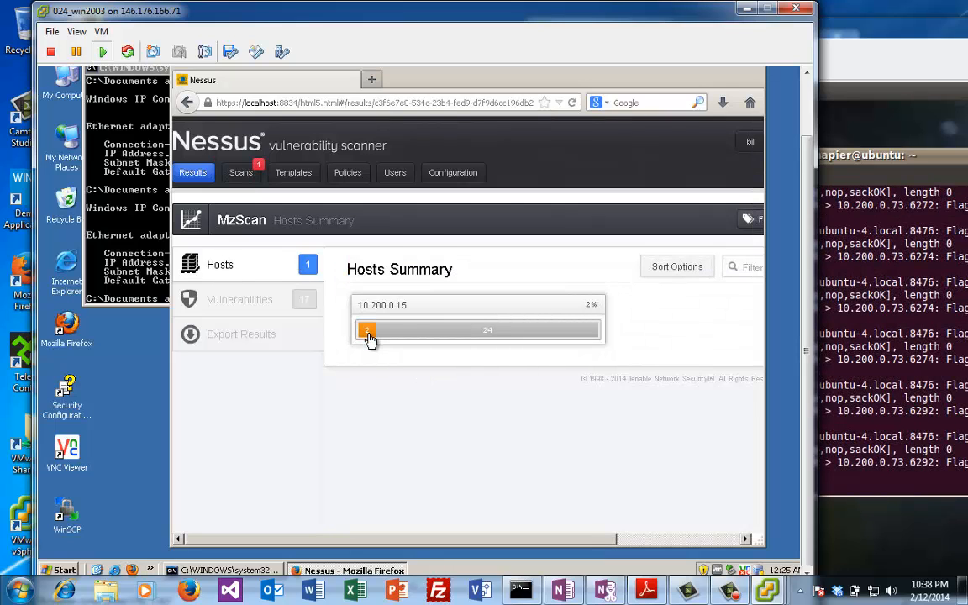
pyautogui.click(370, 337)
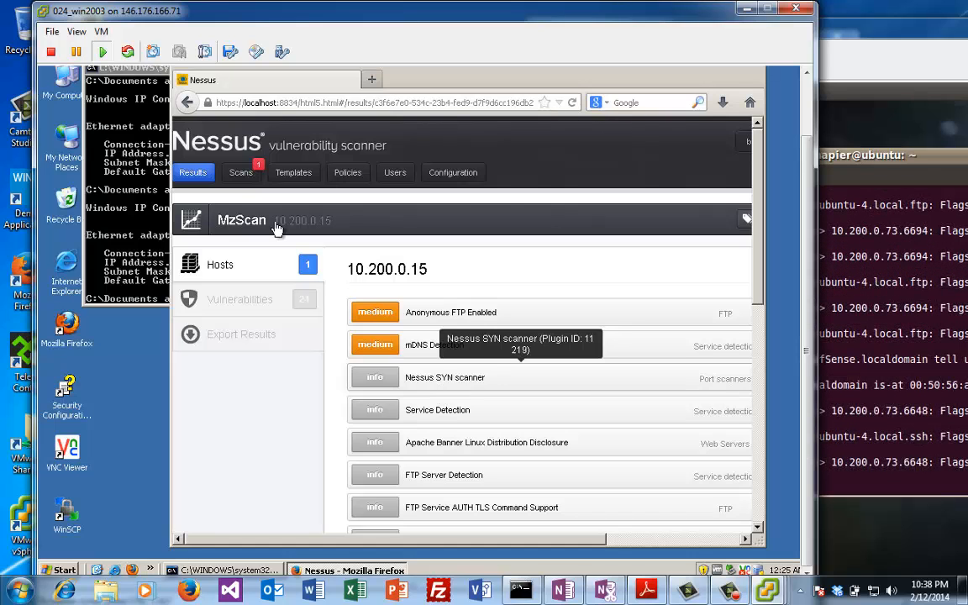
pyautogui.click(206, 179)
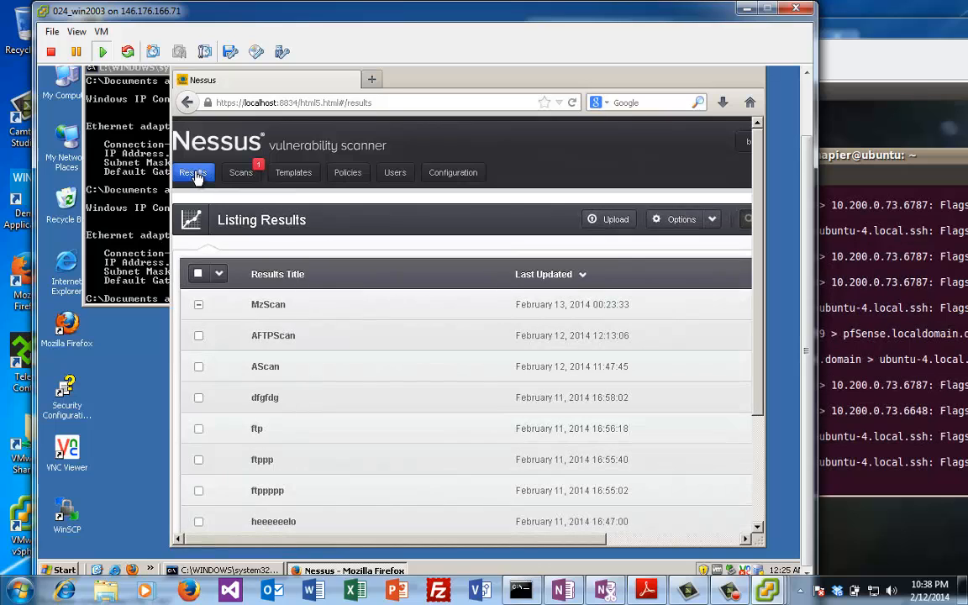
# Step: Reopen MzScan's 10.200.0.15 findings, switching between Vulnerabilities and Hosts views, to show Unencrypted Telnet Server
pyautogui.click(267, 307)
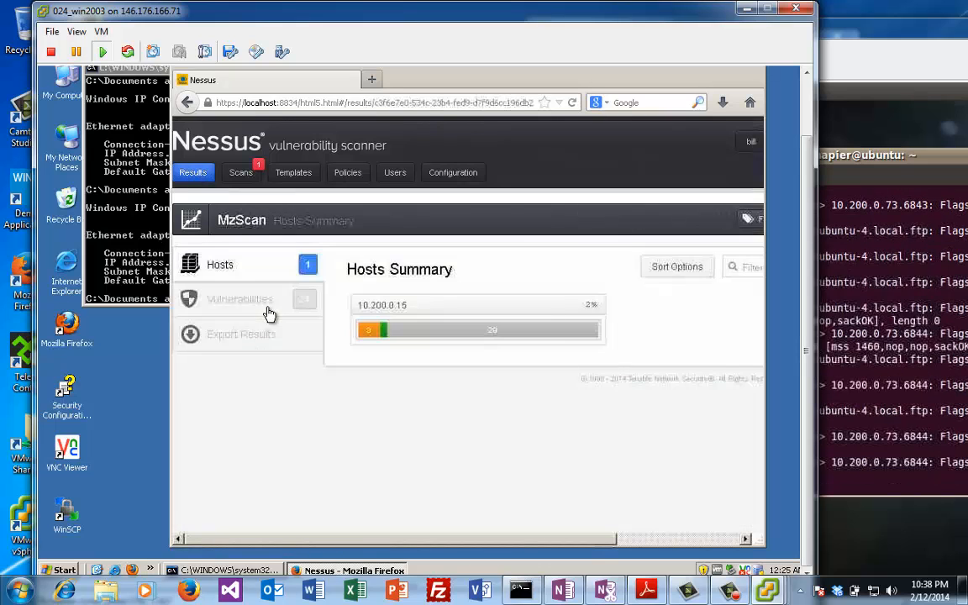
pyautogui.click(370, 334)
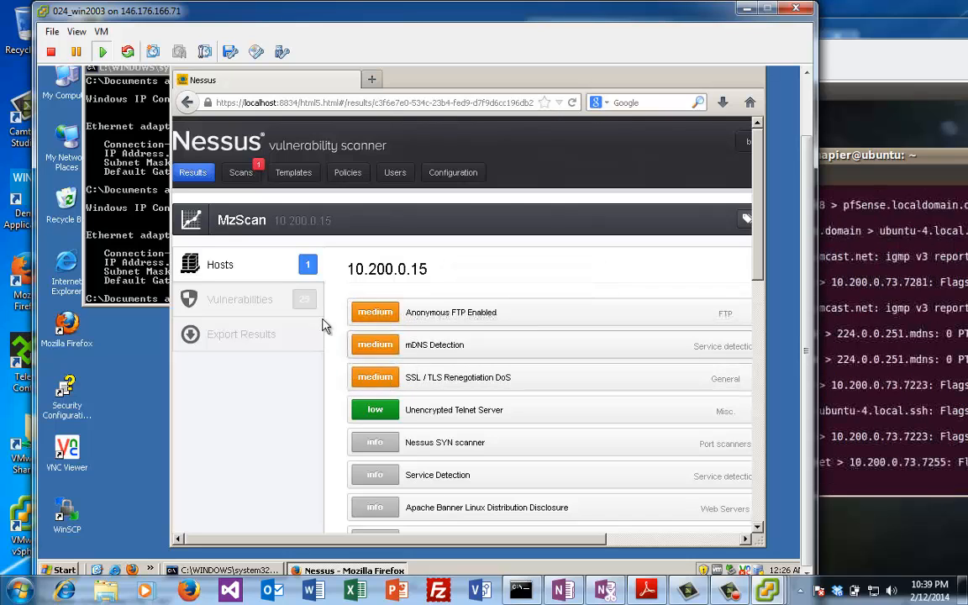
pyautogui.click(252, 307)
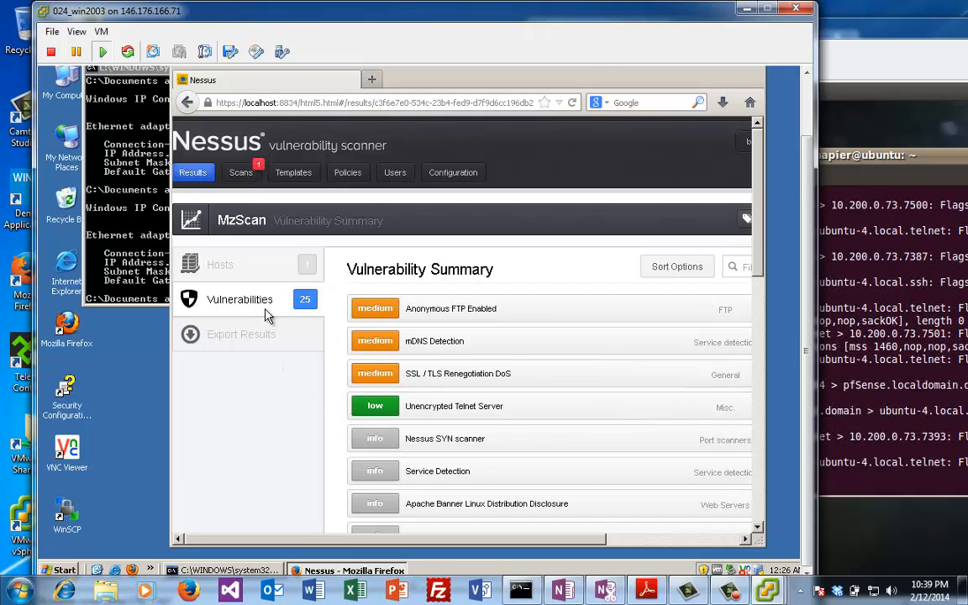
pyautogui.click(261, 273)
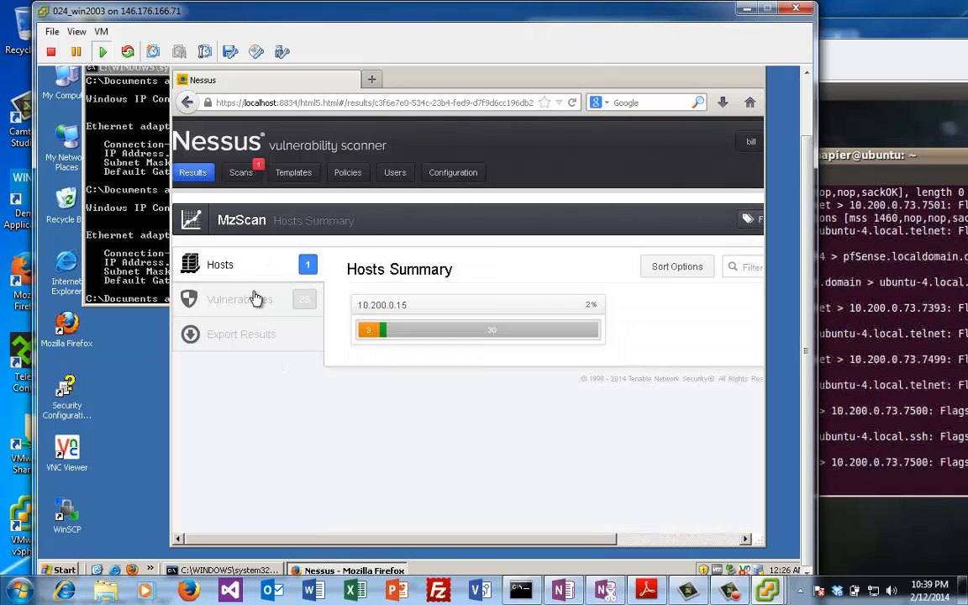
pyautogui.click(243, 296)
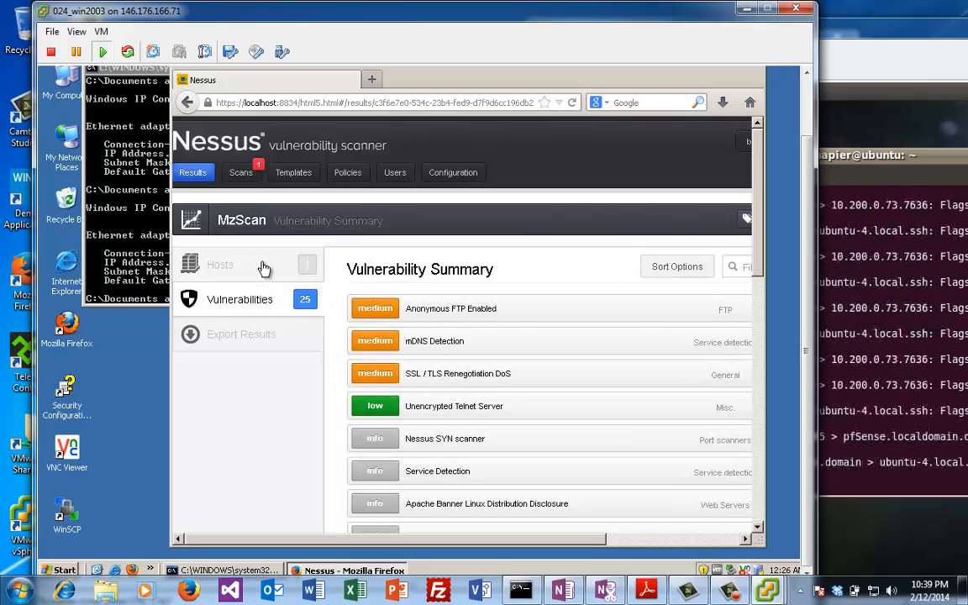
pyautogui.click(232, 253)
pyautogui.click(444, 334)
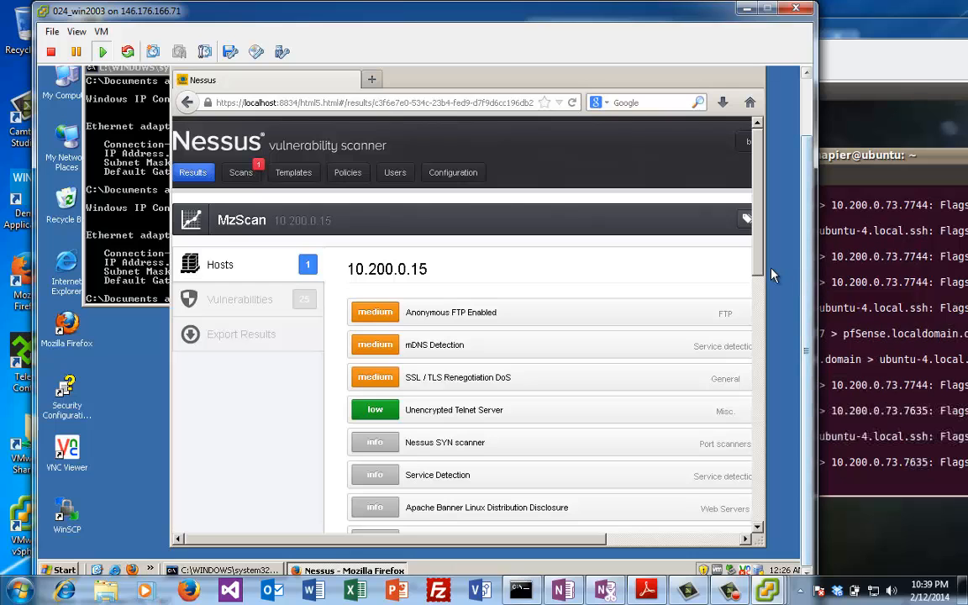
pyautogui.scroll(-3, 759, 320)
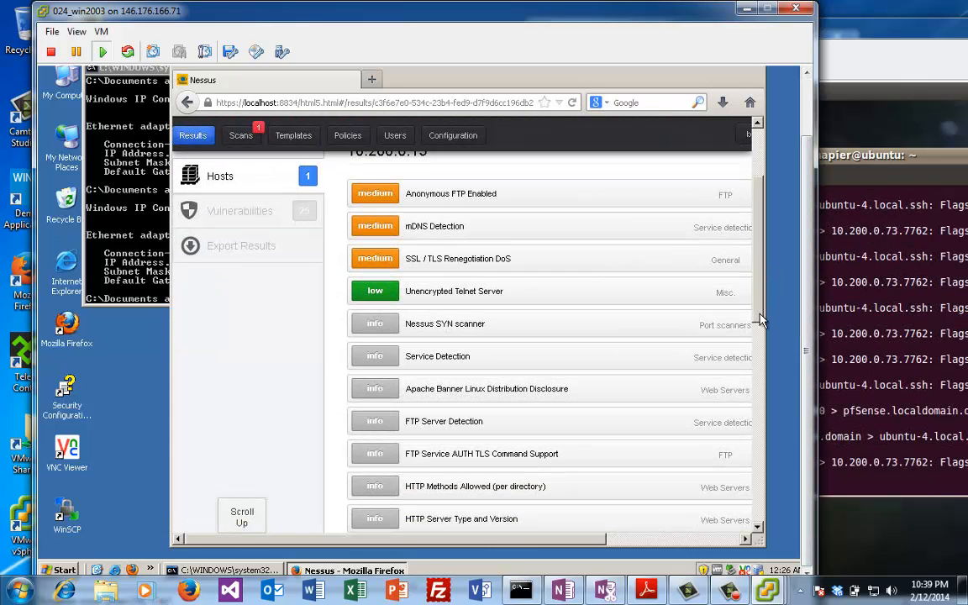
pyautogui.scroll(3, 761, 317)
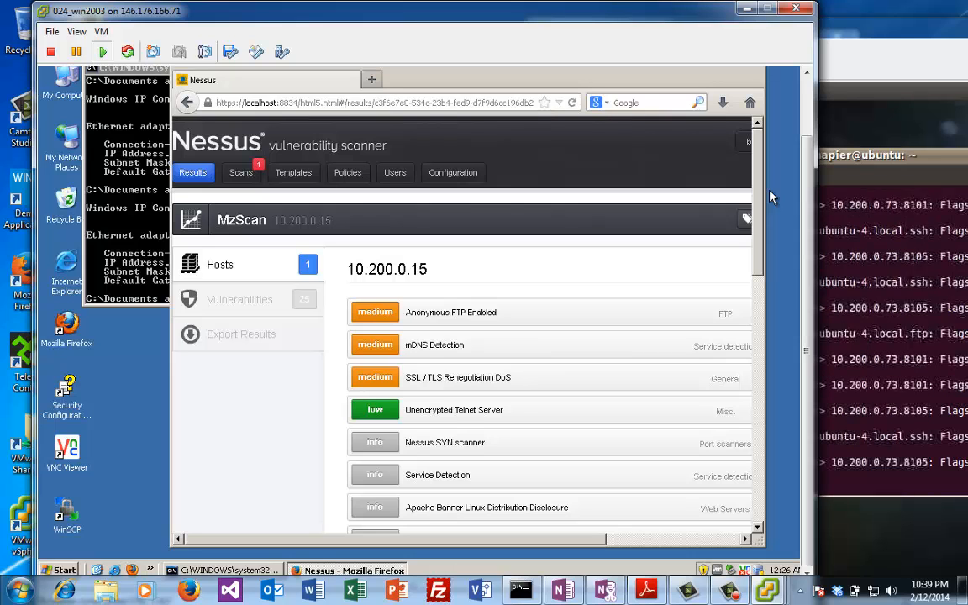
# Step: Open the Unencrypted Telnet Server finding, highlight 'eavesdropping' in its description, and raise the Ubuntu window
pyautogui.click(463, 418)
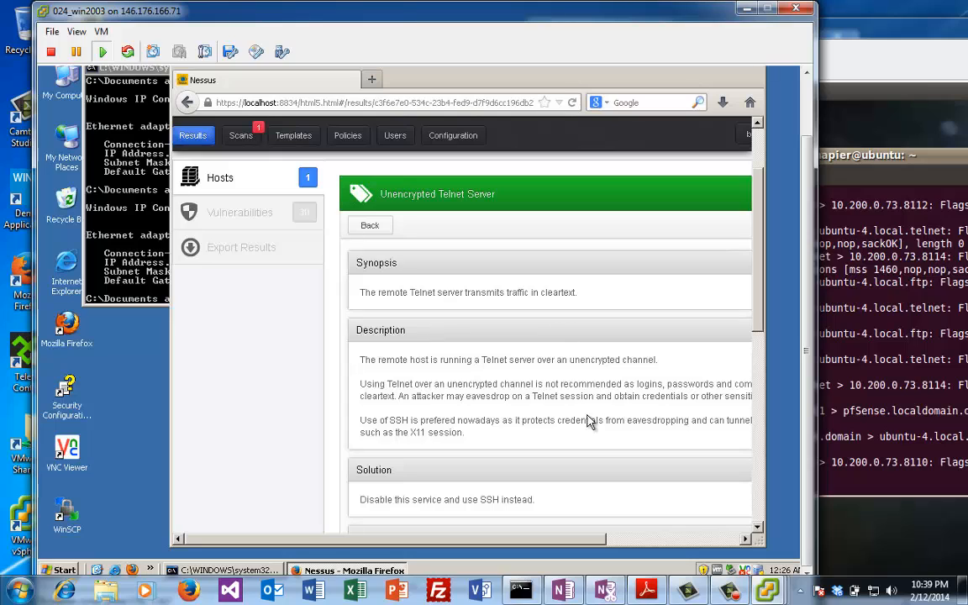
pyautogui.moveTo(761, 315); pyautogui.dragTo(753, 497)
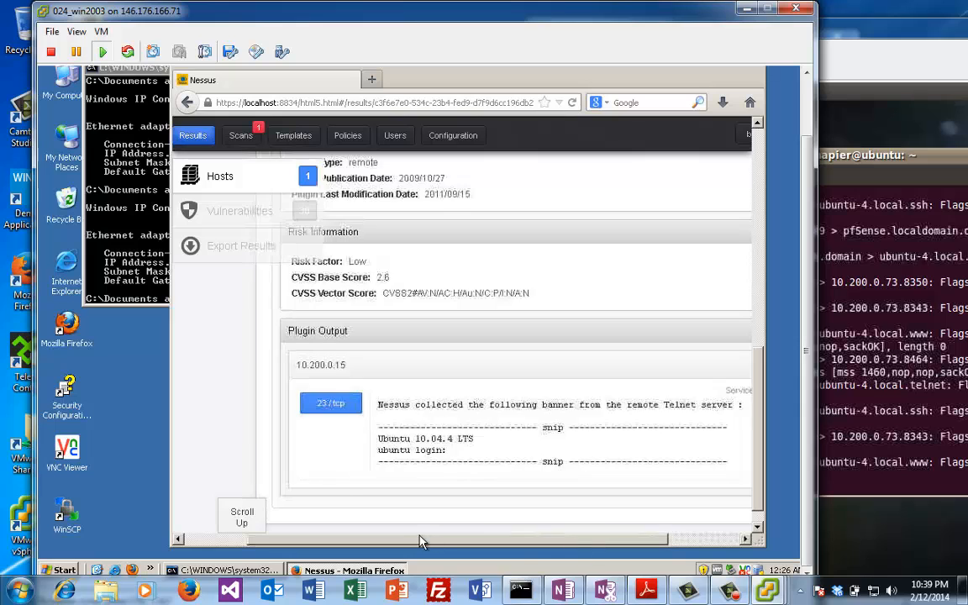
pyautogui.scroll(2, 730, 414)
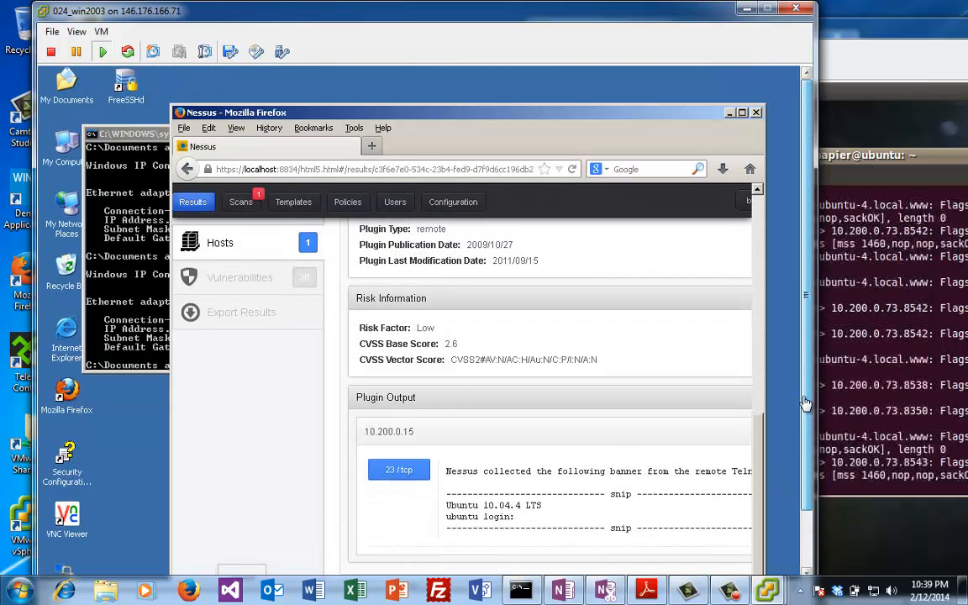
pyautogui.scroll(4, 684, 369)
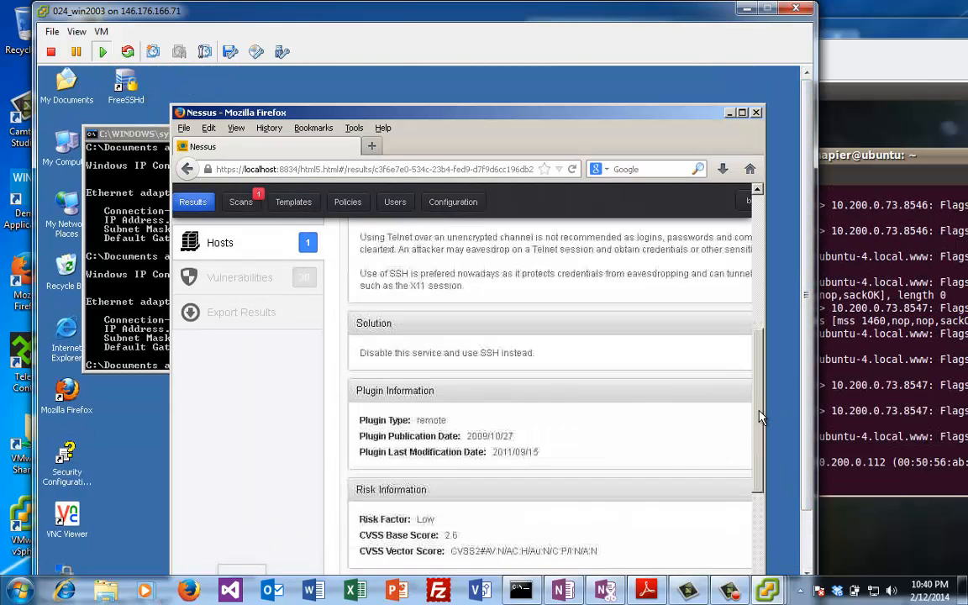
pyautogui.scroll(3, 760, 398)
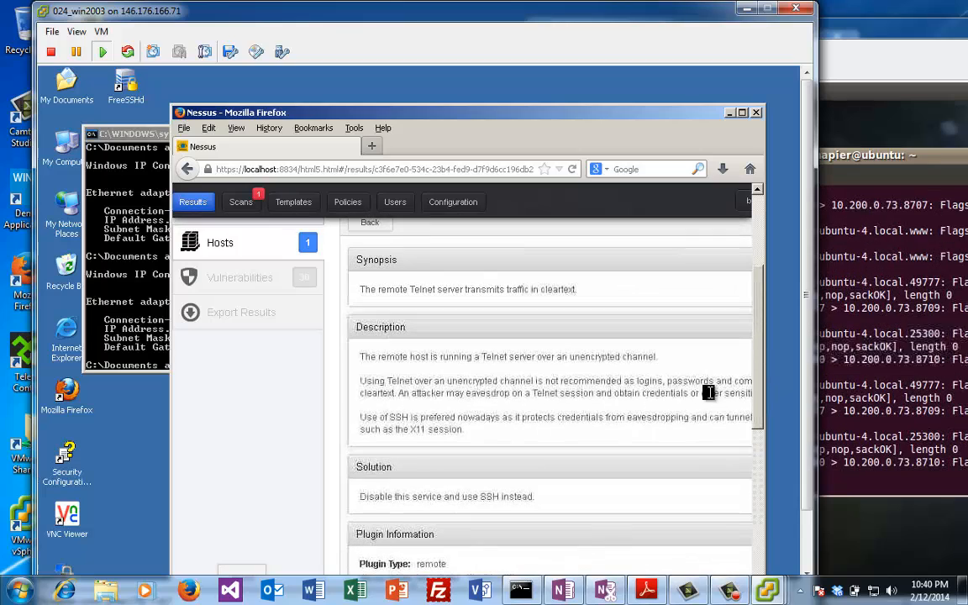
pyautogui.doubleClick(664, 418)
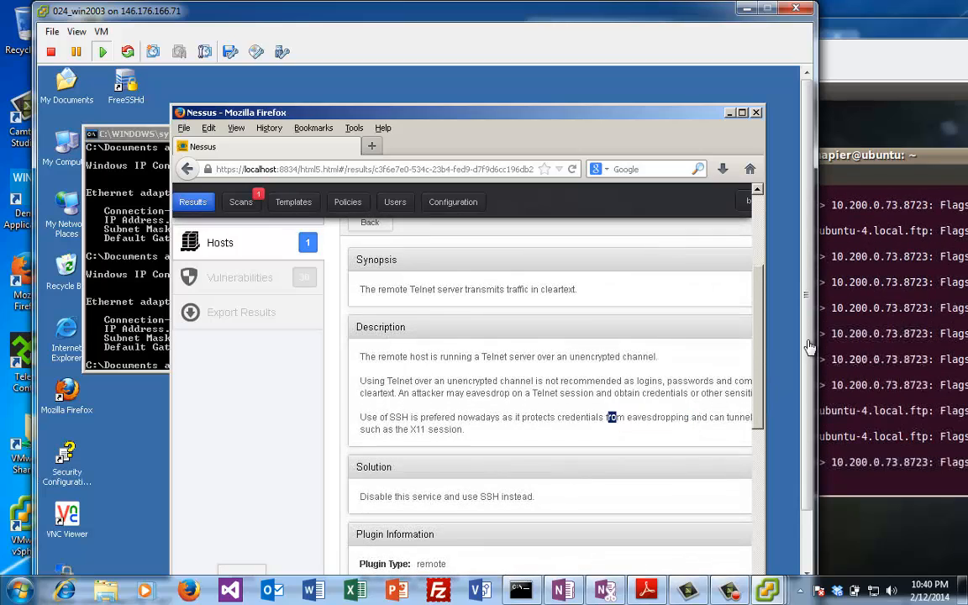
pyautogui.click(922, 384)
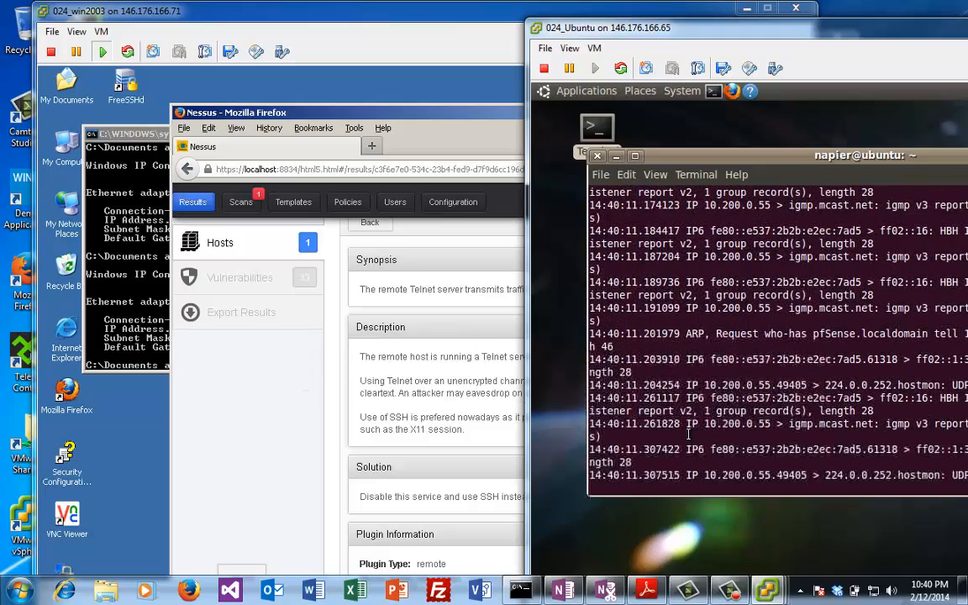
# Step: Stop tcpdump and launch Wireshark as root with sudo wireshark -i eth9
pyautogui.hotkey('ctrl', 'c')
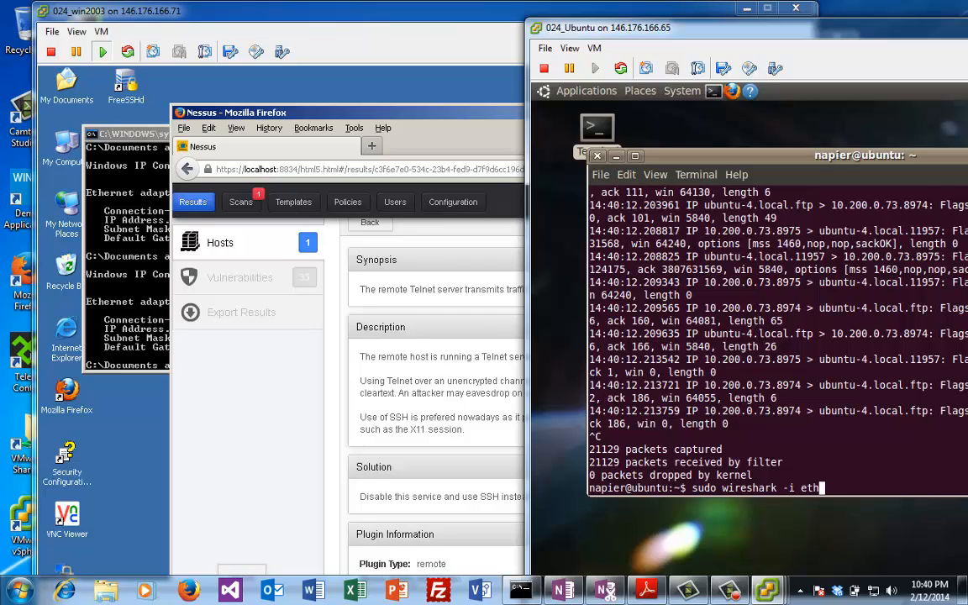
pyautogui.press('Return')
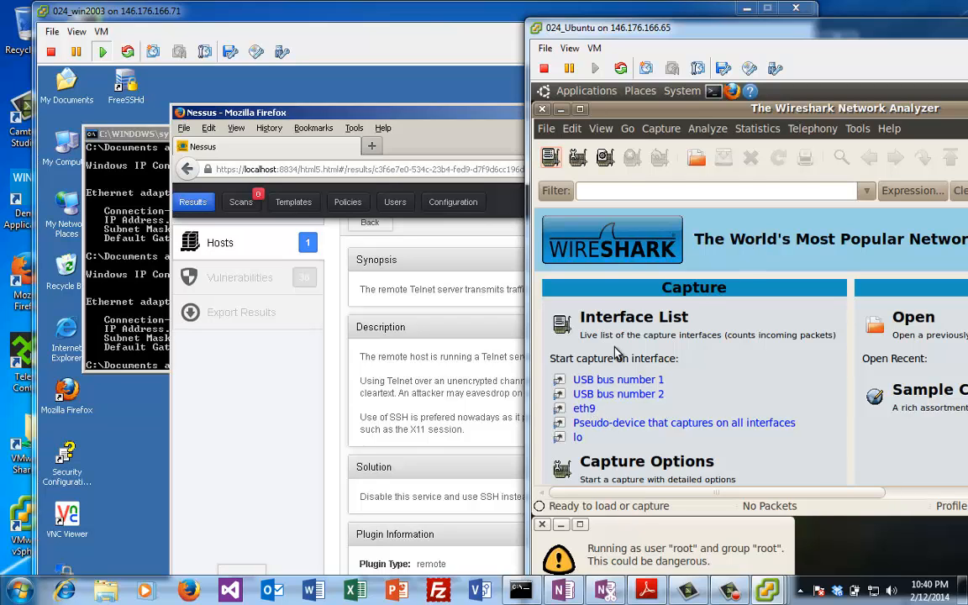
# Step: Dismiss Wireshark's root warning and start a live capture on eth9
pyautogui.moveTo(611, 115); pyautogui.dragTo(692, 136)
pyautogui.moveTo(740, 227); pyautogui.dragTo(776, 295)
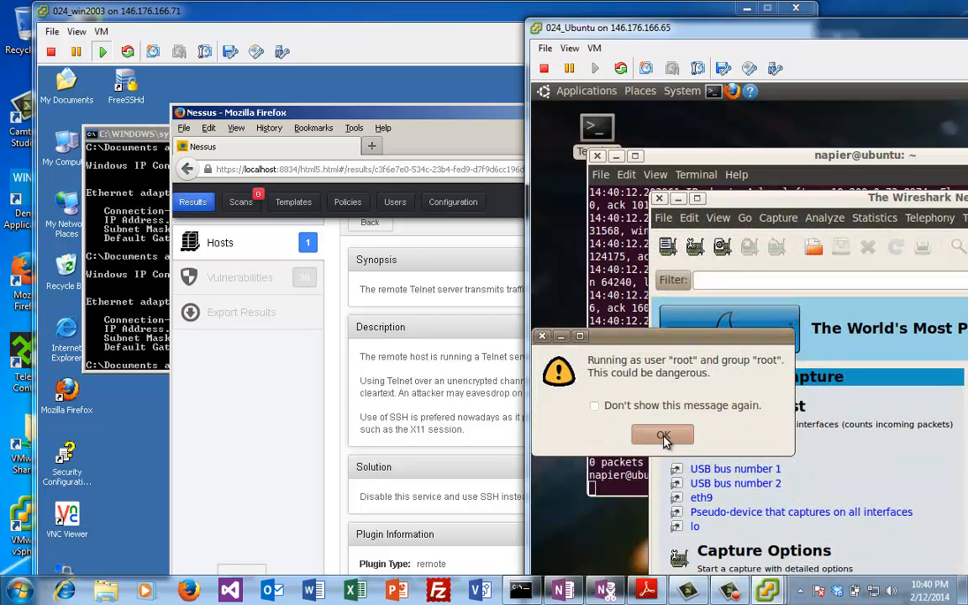
pyautogui.click(675, 436)
pyautogui.click(701, 498)
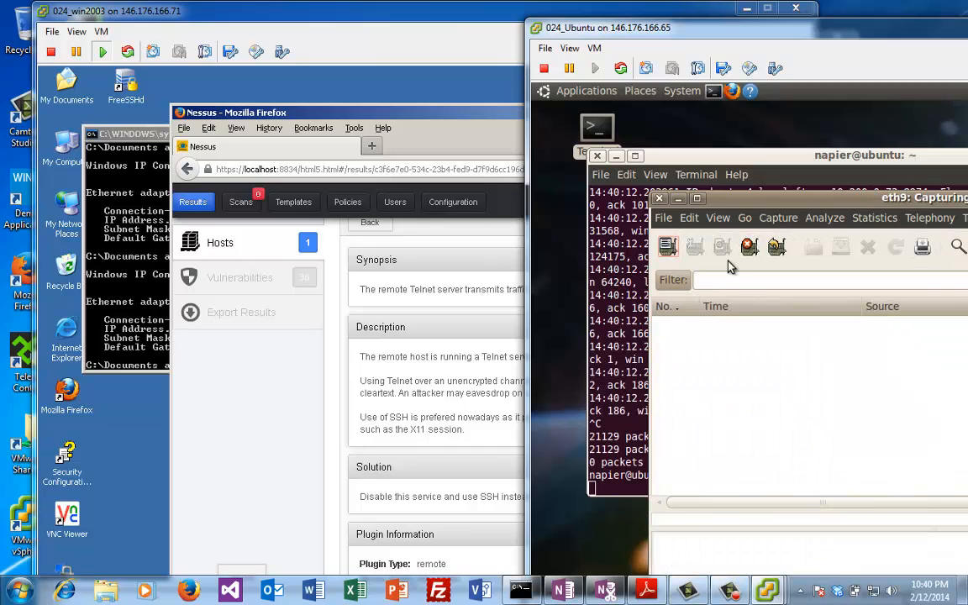
pyautogui.moveTo(748, 203); pyautogui.dragTo(670, 141)
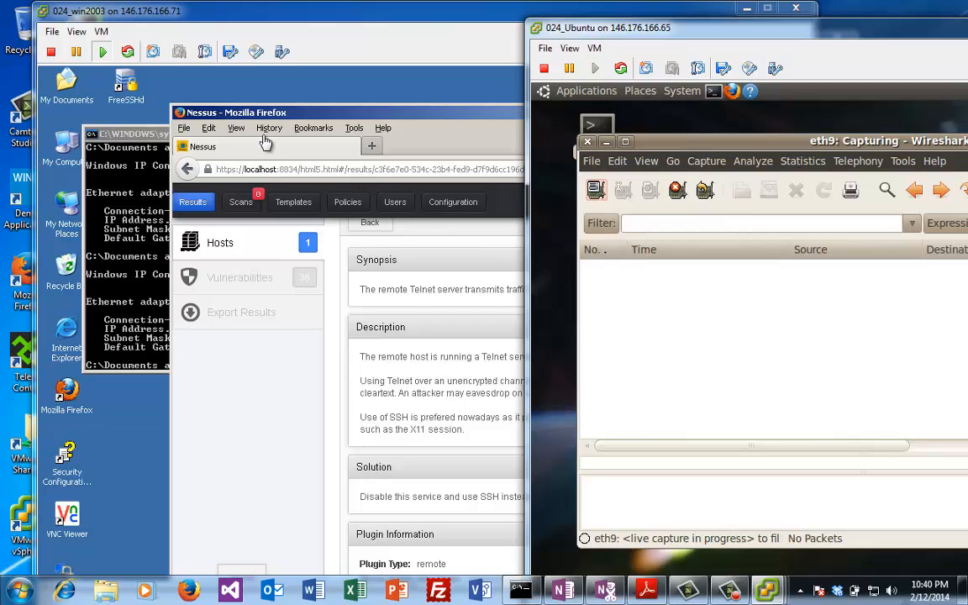
# Step: On the win2003 VM, minimize Firefox and type 'telnet 10.' in the command prompt
pyautogui.click(336, 102)
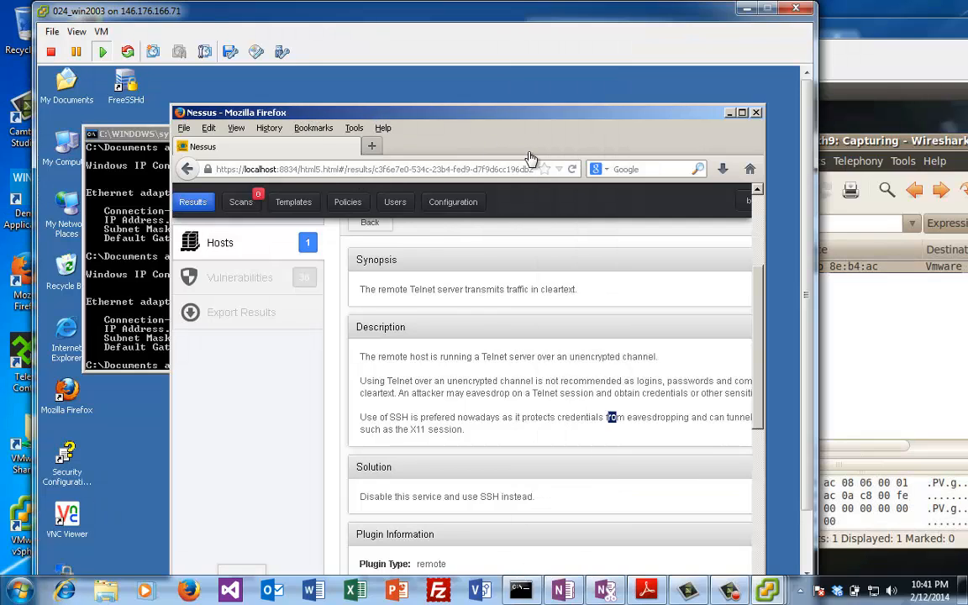
pyautogui.click(729, 113)
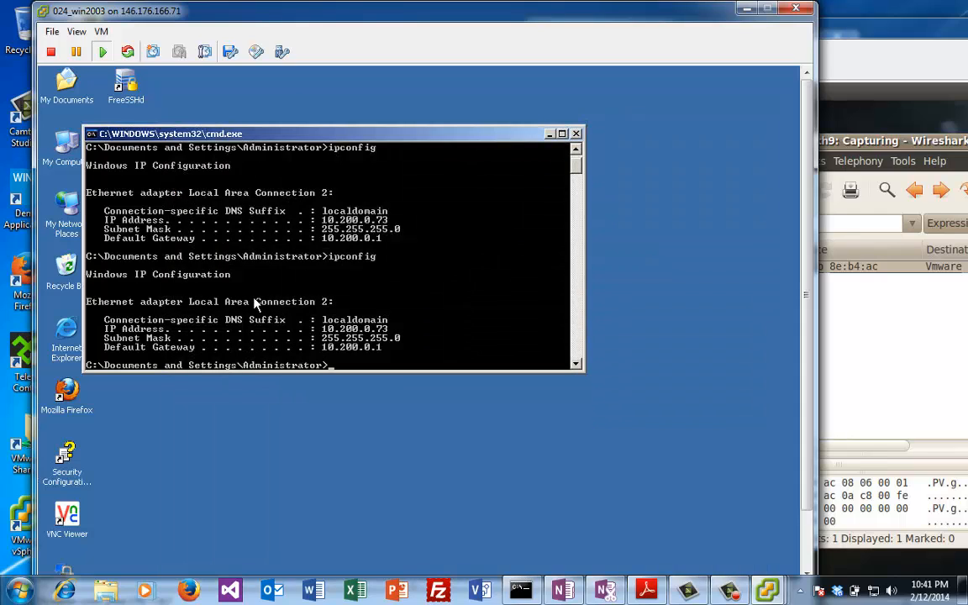
pyautogui.write('telnet')
pyautogui.write('10.200.0.')
# Step: Move the Wireshark capture window right and raise the Ubuntu terminal above it
pyautogui.click(906, 145)
pyautogui.moveTo(845, 142); pyautogui.dragTo(900, 135)
pyautogui.click(596, 265)
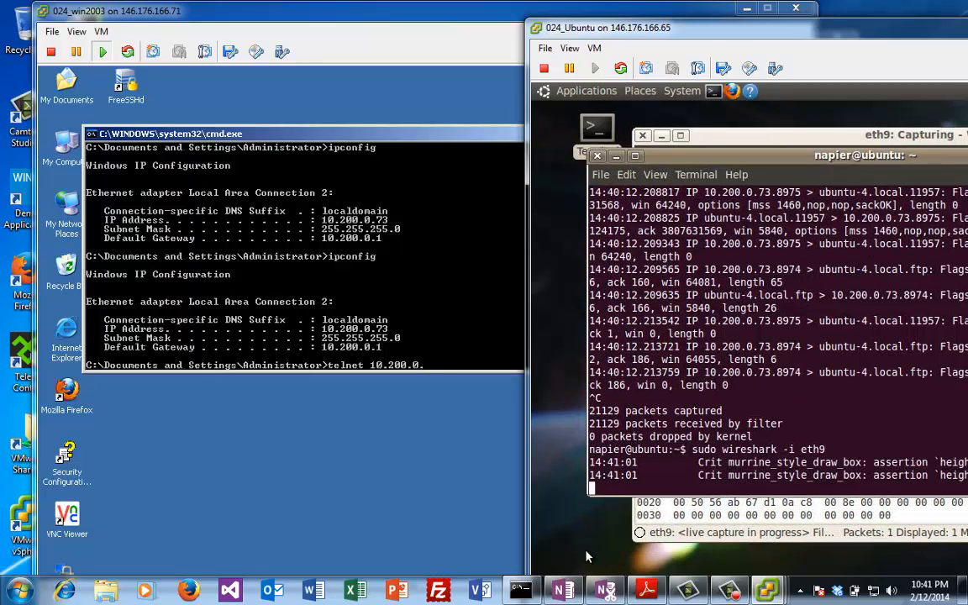
# Step: Open a new Ubuntu terminal and run ifconfig to confirm the address 10.200.0.15
pyautogui.doubleClick(598, 130)
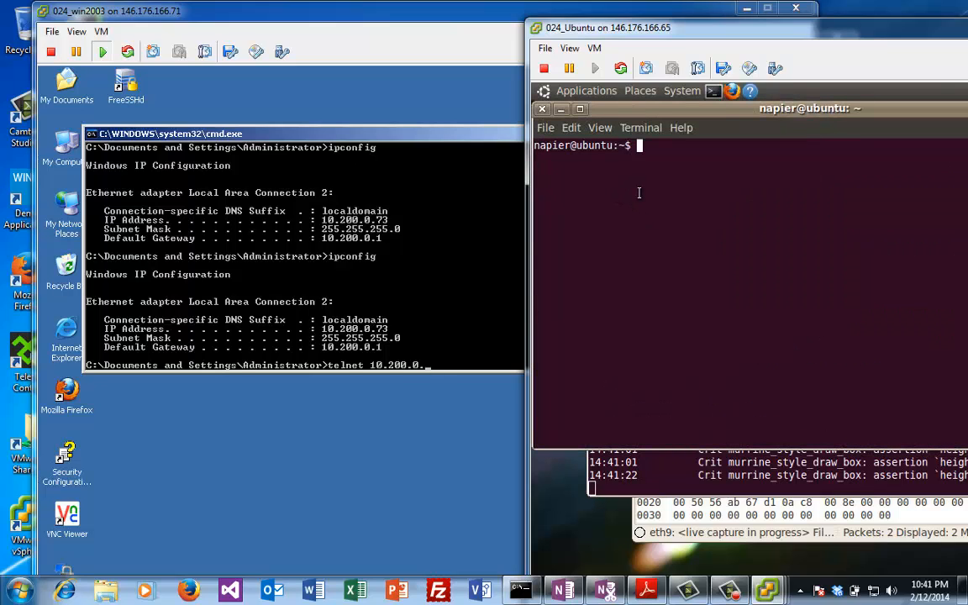
pyautogui.write('ifconfig')
pyautogui.press('Return')
# Step: Telnet from win2003 to 10.200.0.15 and log in with the account password
pyautogui.click(428, 307)
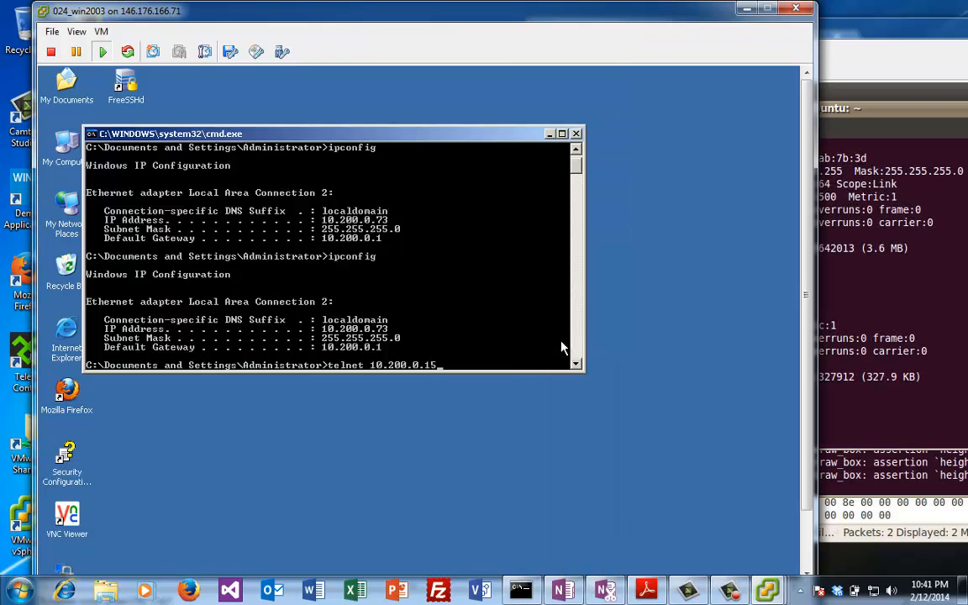
pyautogui.press('Return')
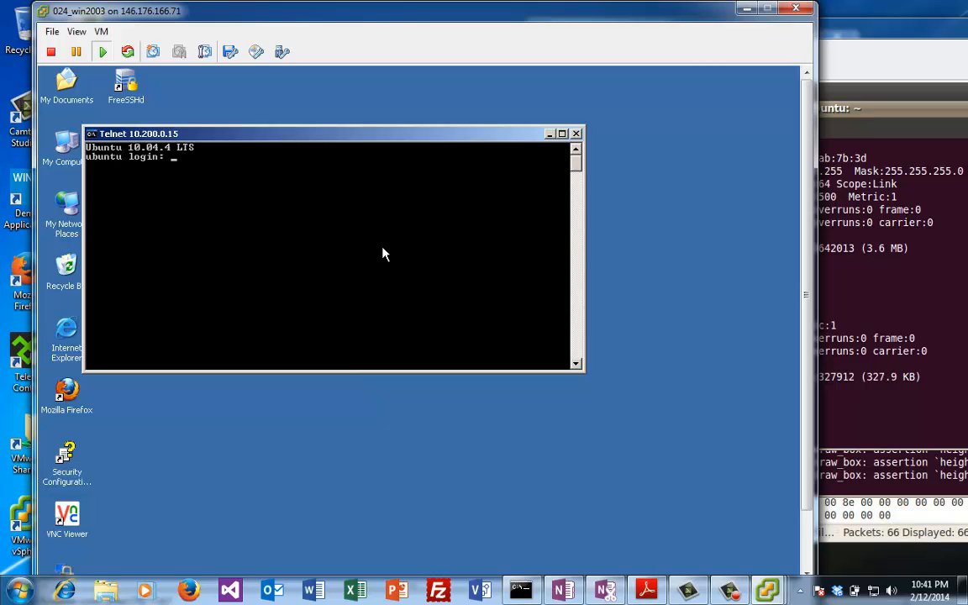
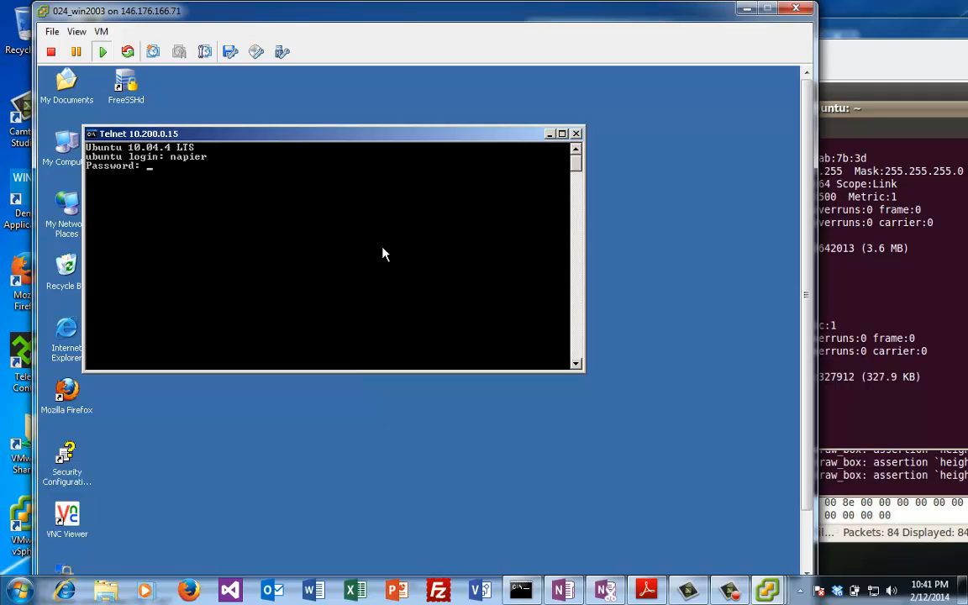
pyautogui.press('Return')
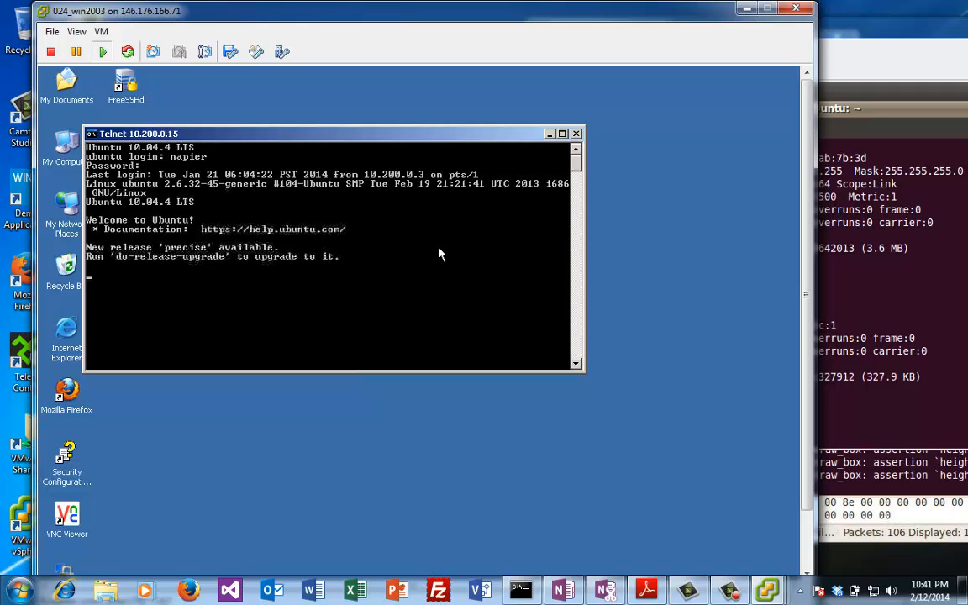
pyautogui.click(865, 107)
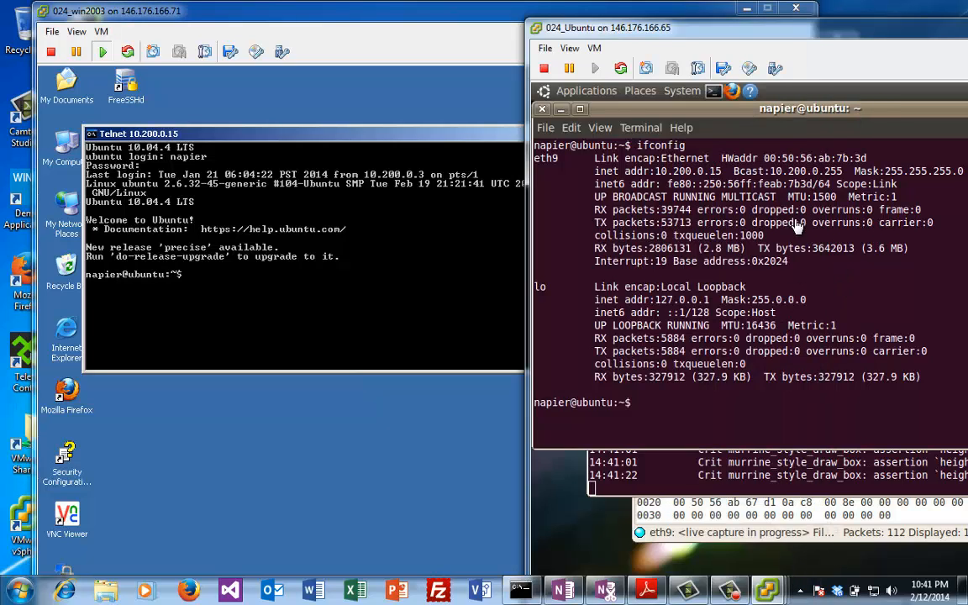
# Step: In Wireshark on the Ubuntu VM, follow the TCP stream of a TELNET packet
pyautogui.click(790, 545)
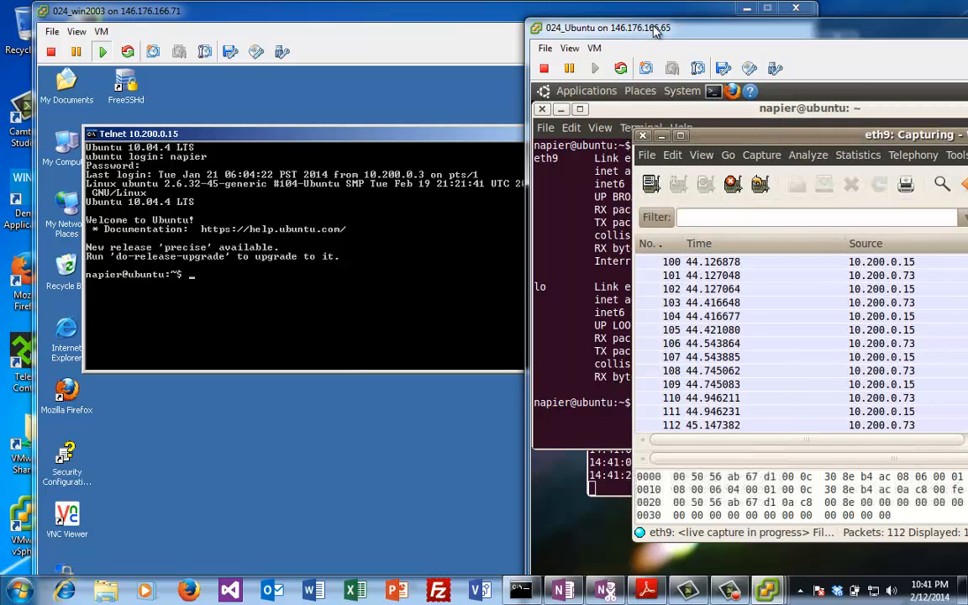
pyautogui.moveTo(596, 29); pyautogui.dragTo(325, 45)
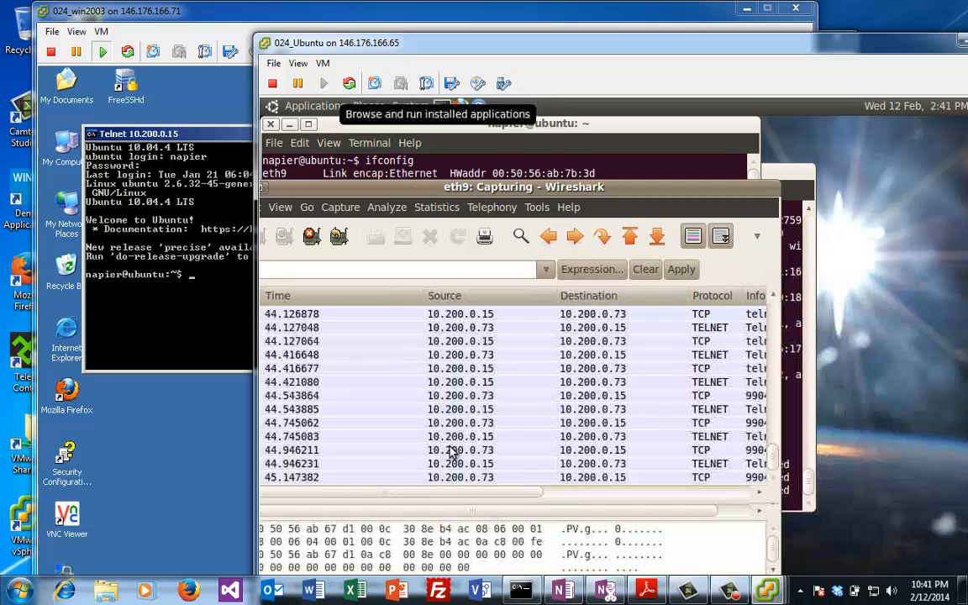
pyautogui.click(468, 384)
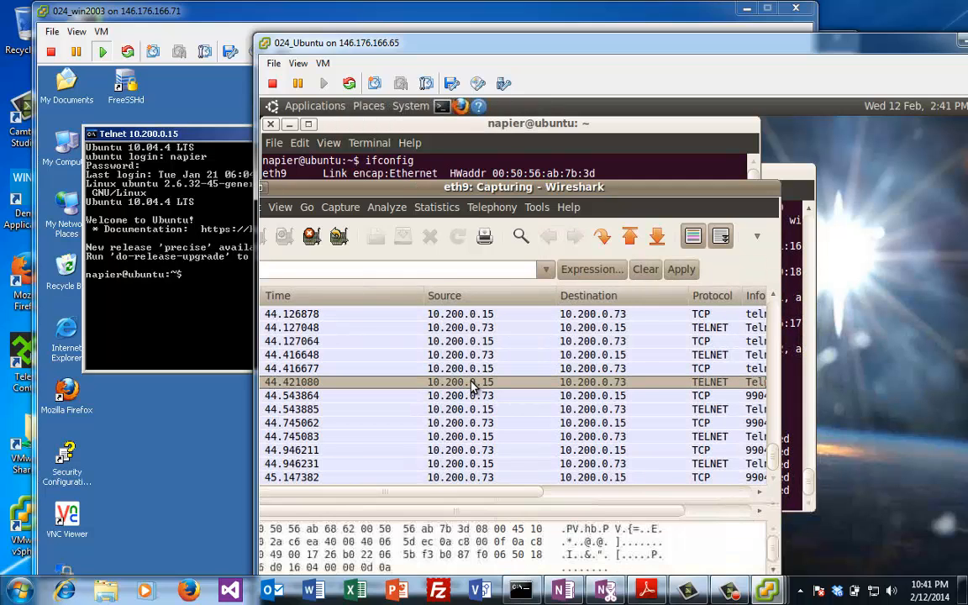
pyautogui.rightClick(472, 384)
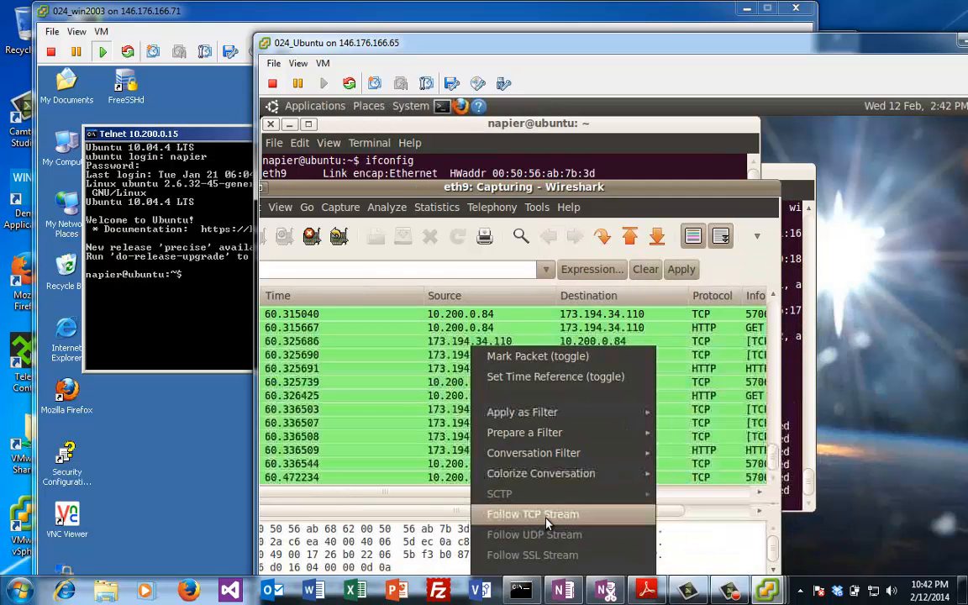
pyautogui.click(547, 513)
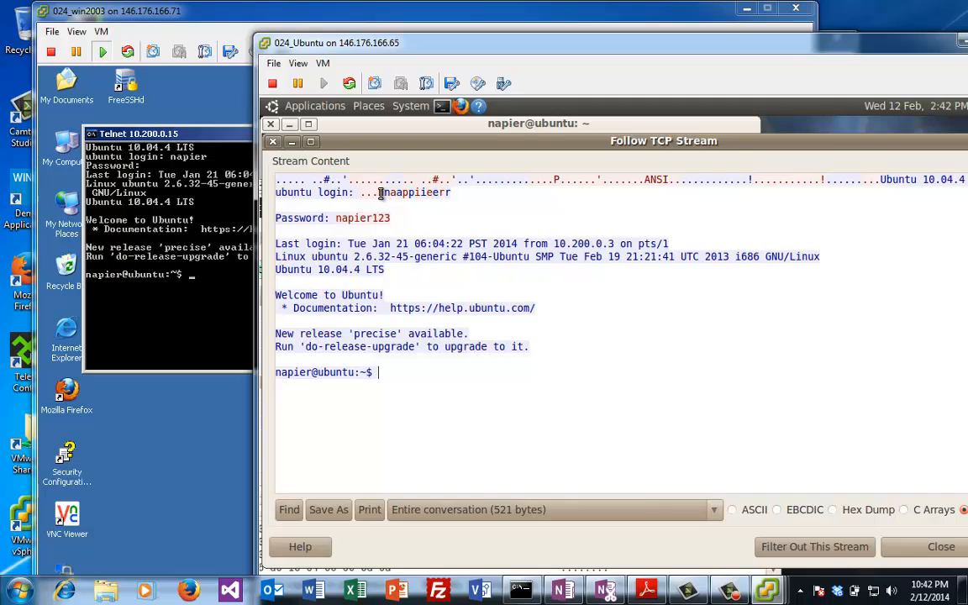
# Step: Highlight the cleartext login name, password, last-login lines and welcome banner in the stream
pyautogui.moveTo(390, 192); pyautogui.dragTo(441, 192)
pyautogui.click(452, 193)
pyautogui.moveTo(390, 218); pyautogui.dragTo(290, 220)
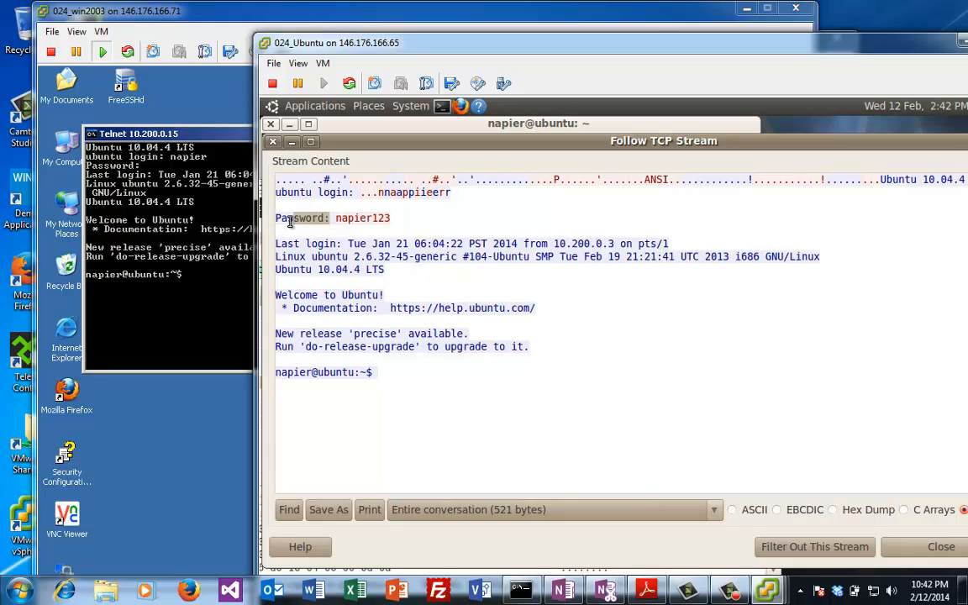
pyautogui.tripleClick(330, 244)
pyautogui.moveTo(410, 325); pyautogui.dragTo(404, 296)
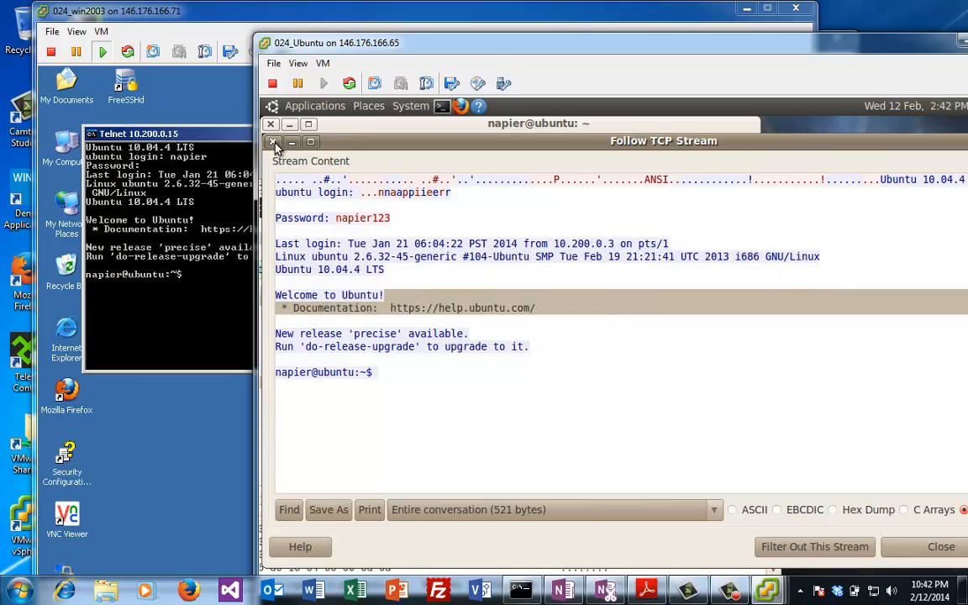
pyautogui.click(460, 413)
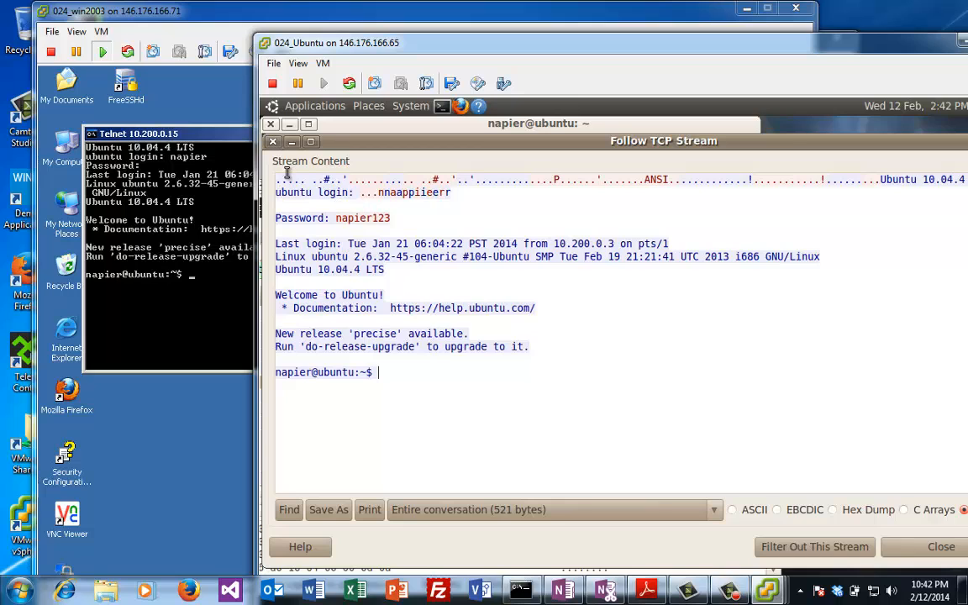
# Step: Close the TCP stream view, then try to quit Wireshark and dismiss the save-capture prompt
pyautogui.click(272, 143)
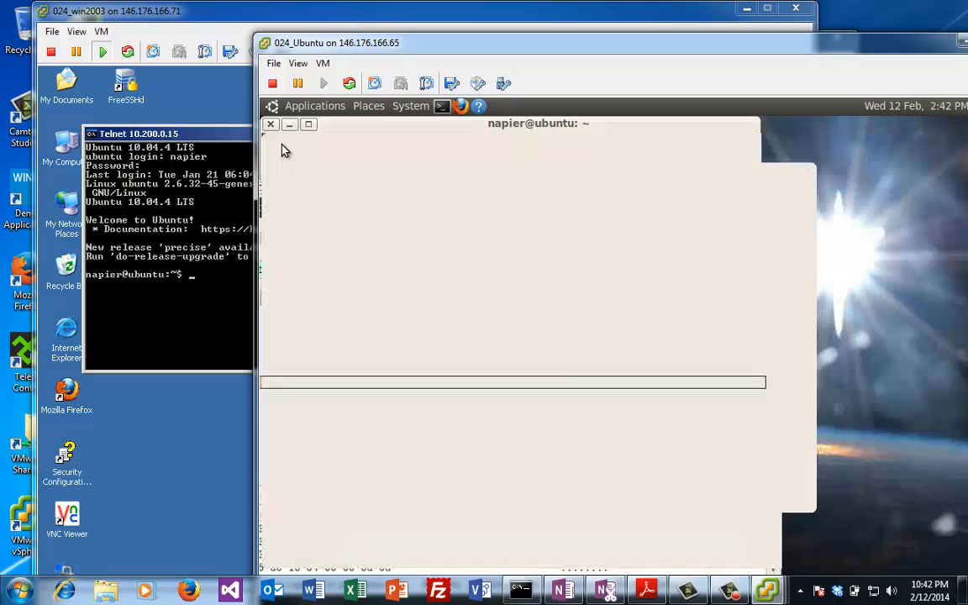
pyautogui.click(273, 145)
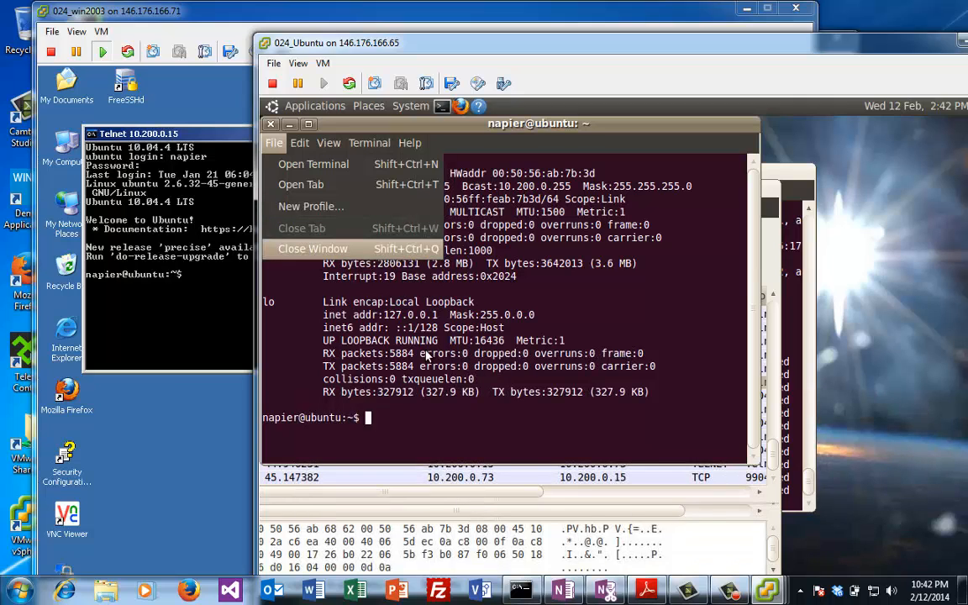
pyautogui.click(310, 249)
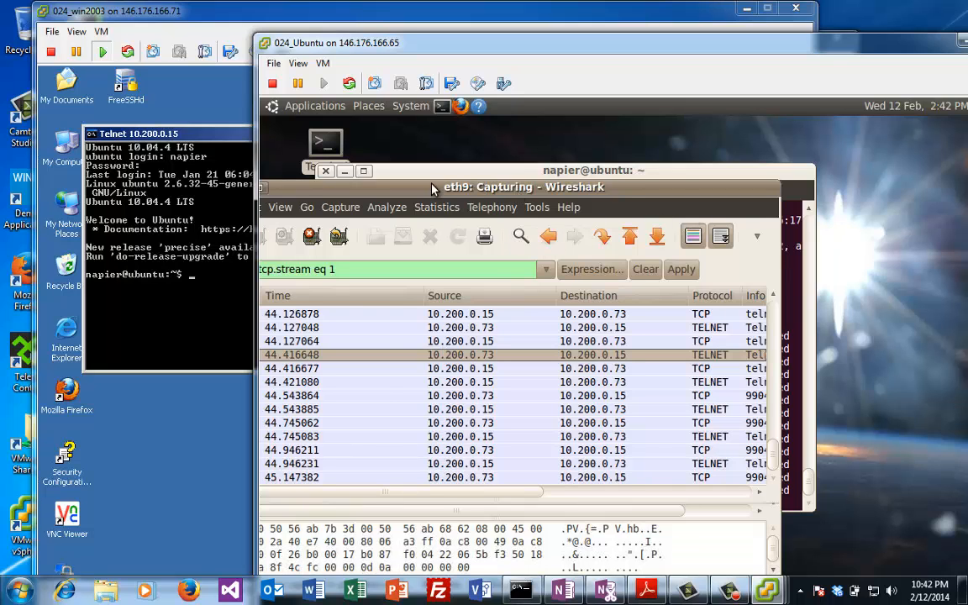
pyautogui.moveTo(432, 189); pyautogui.dragTo(523, 238)
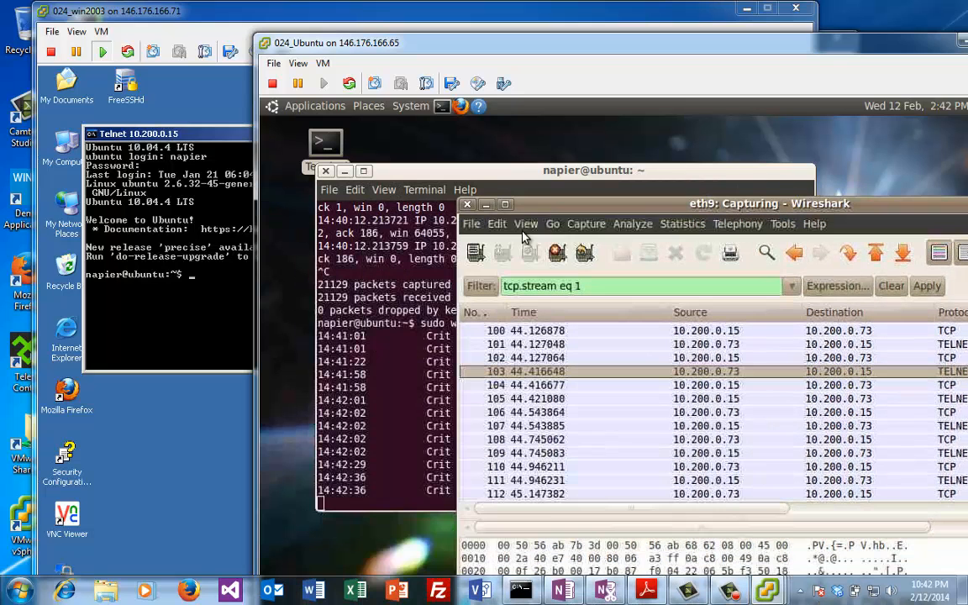
pyautogui.click(467, 206)
pyautogui.press('Escape')
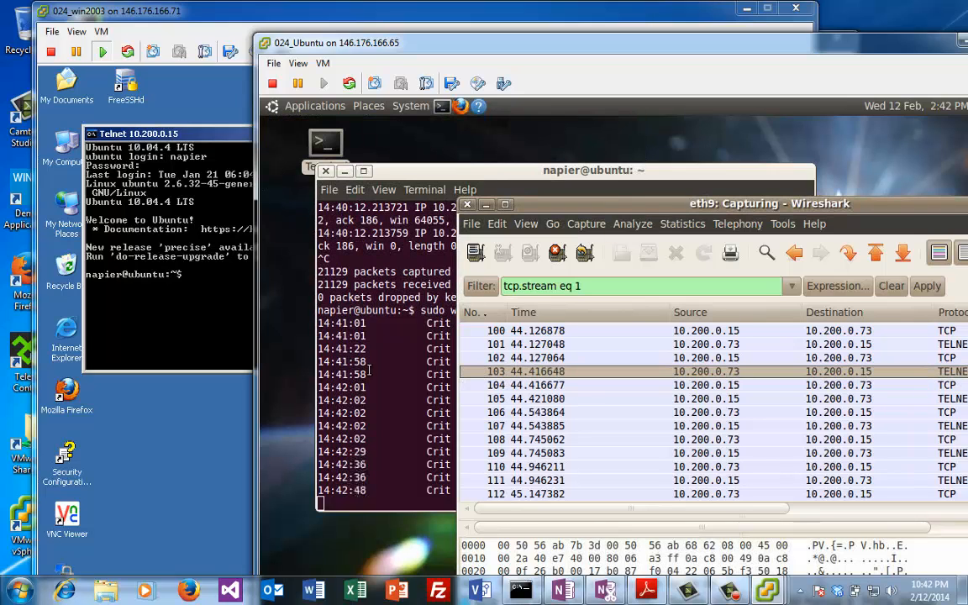
# Step: Stop Wireshark with Ctrl+C, run sudo apt-get install openssh-server, and return to the Windows 2003 VM
pyautogui.click(403, 387)
pyautogui.moveTo(402, 388); pyautogui.dragTo(415, 426)
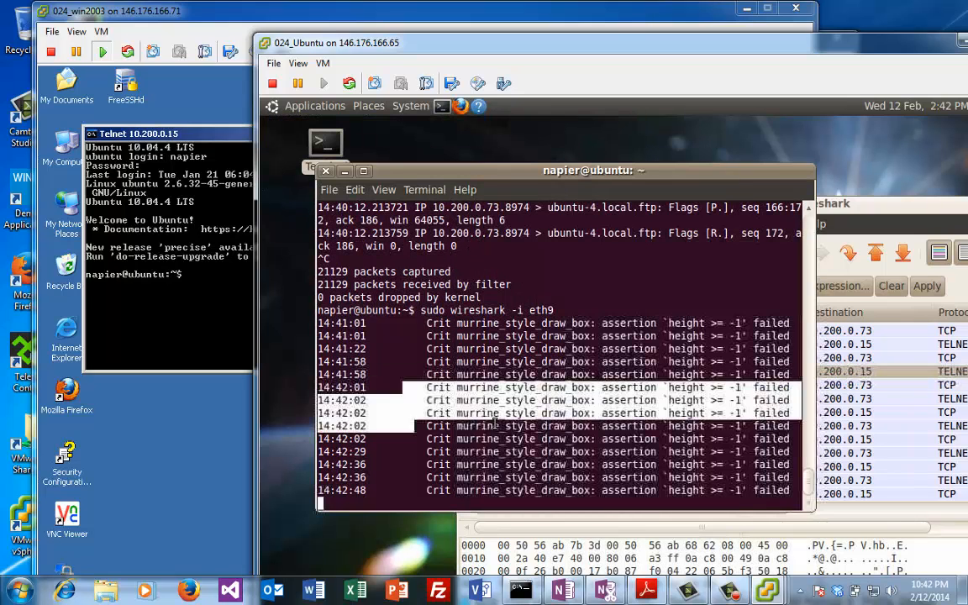
pyautogui.click(495, 424)
pyautogui.hotkey('ctrl', 'c')
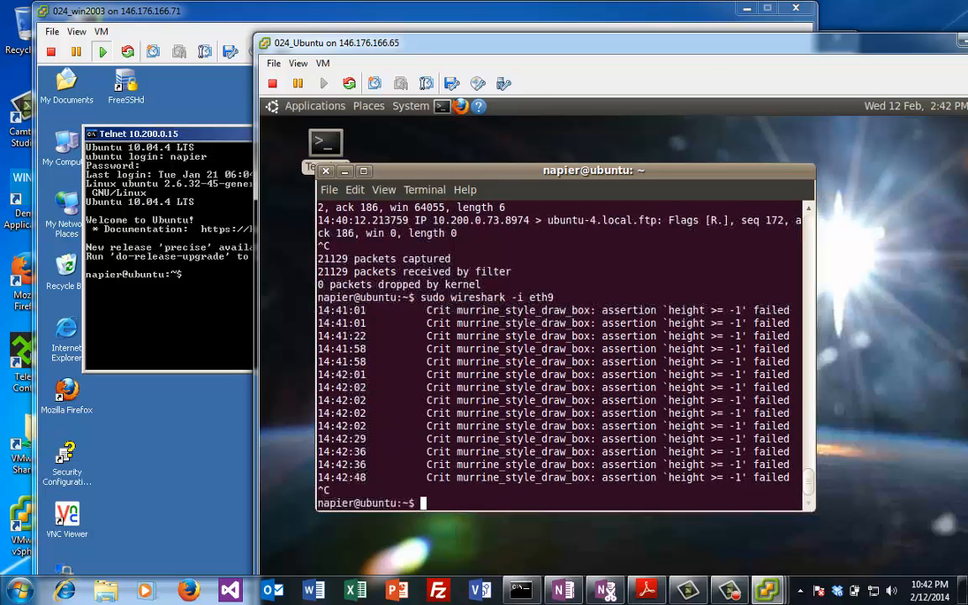
pyautogui.write('sudo apt')
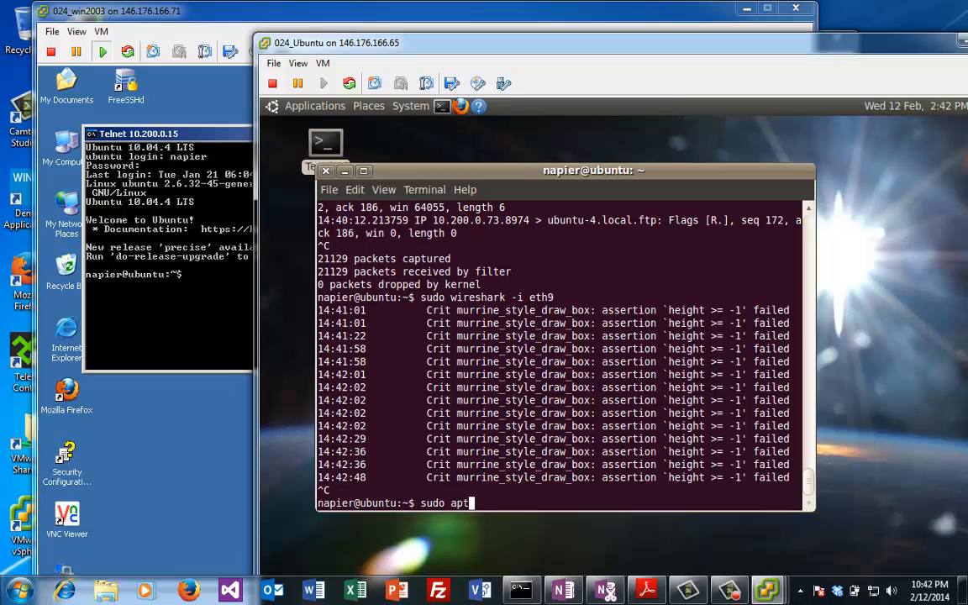
pyautogui.write('-get install op')
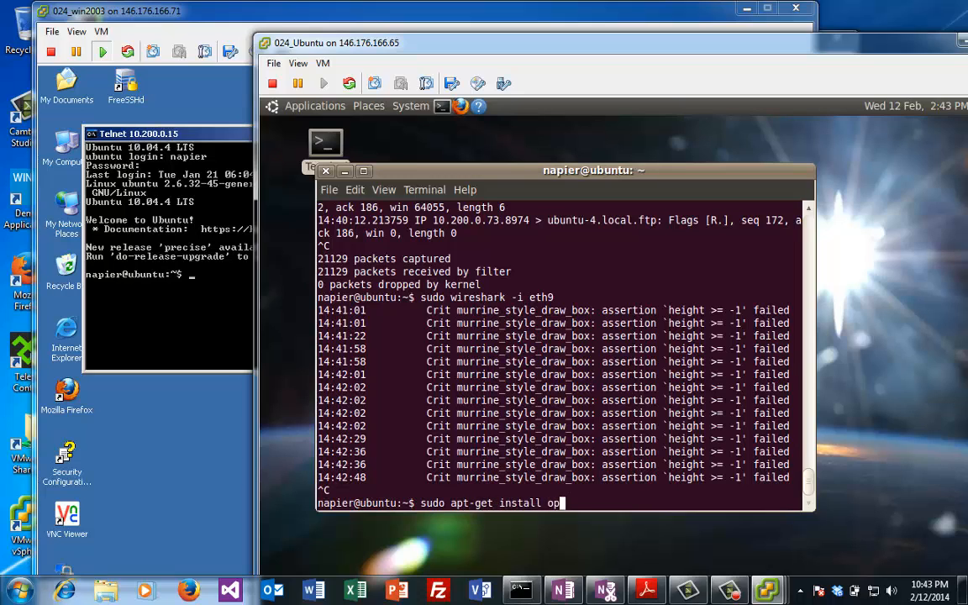
pyautogui.write('enssh-server')
pyautogui.press('Return')
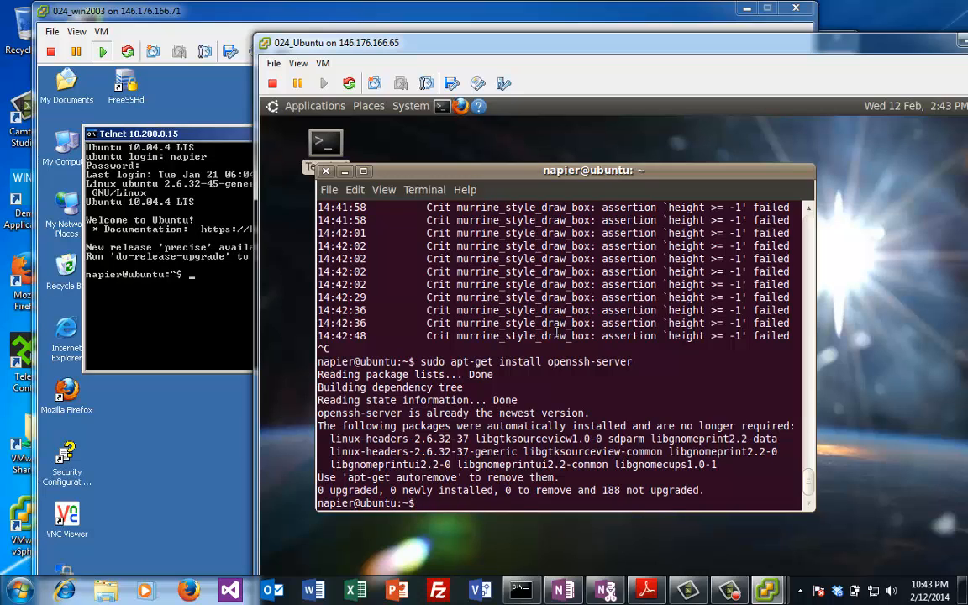
pyautogui.click(177, 271)
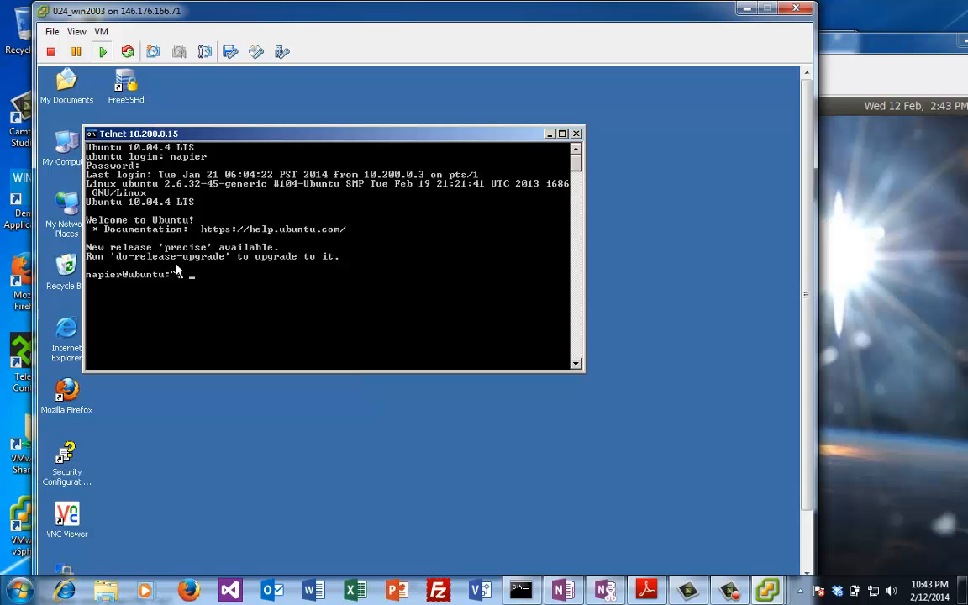
# Step: End the Telnet session, close its window, and let PuTTY run past the security warning
pyautogui.press('Return')
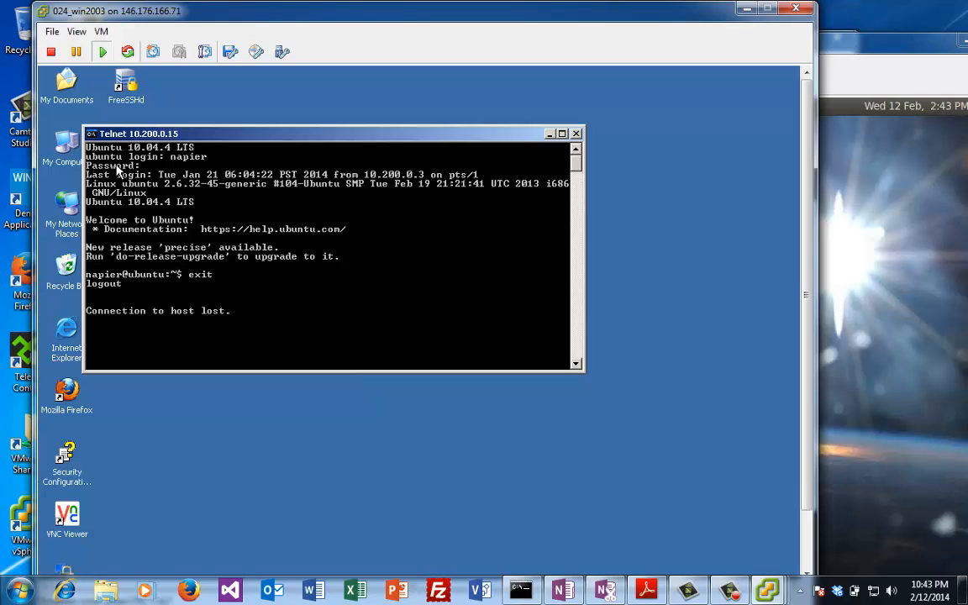
pyautogui.doubleClick(91, 135)
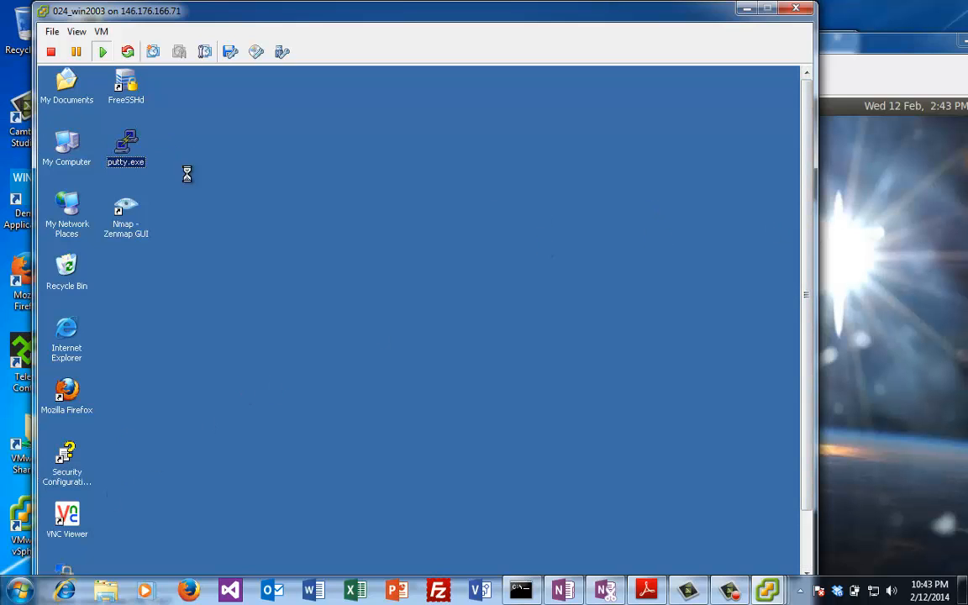
pyautogui.click(467, 363)
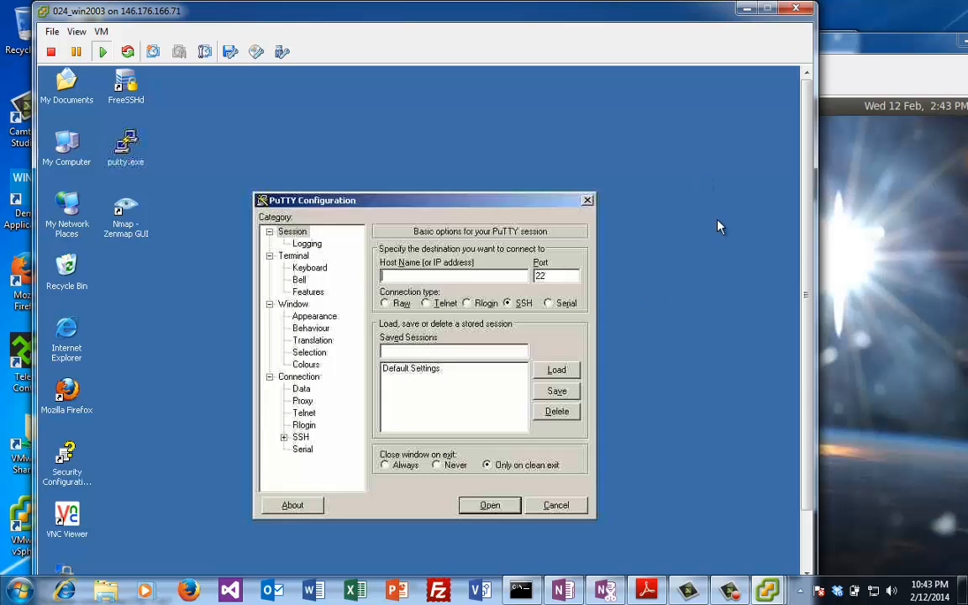
# Step: Rerun ifconfig from shell history on the Ubuntu VM to check its IP address
pyautogui.click(827, 38)
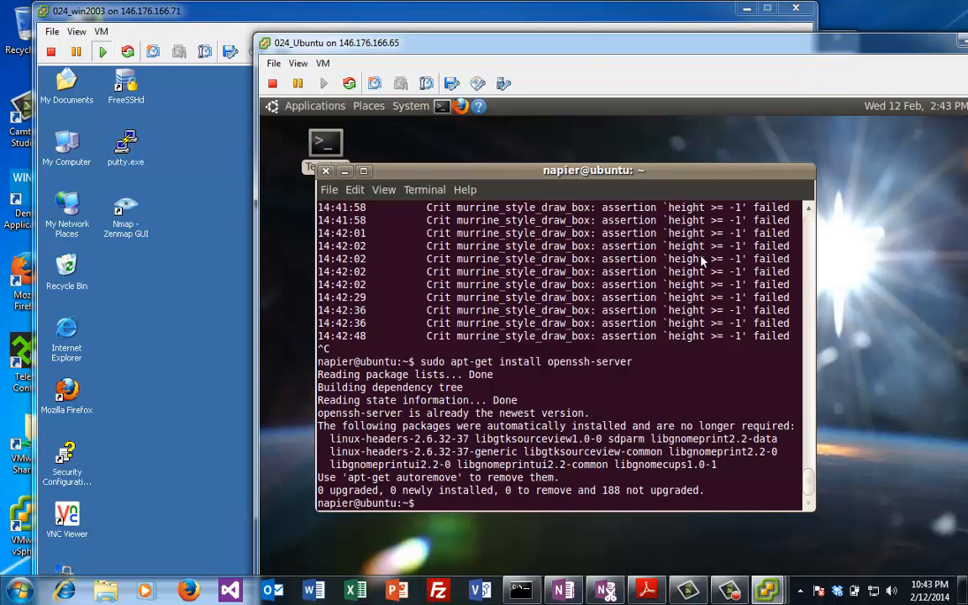
pyautogui.moveTo(552, 412); pyautogui.dragTo(540, 426)
pyautogui.press('Up')
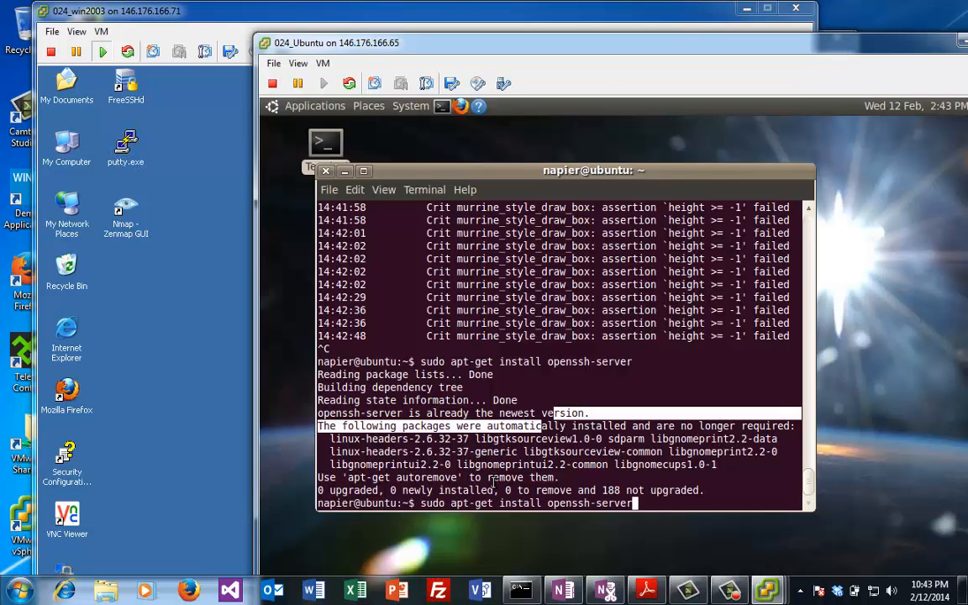
pyautogui.press('Up')
pyautogui.press('Up')
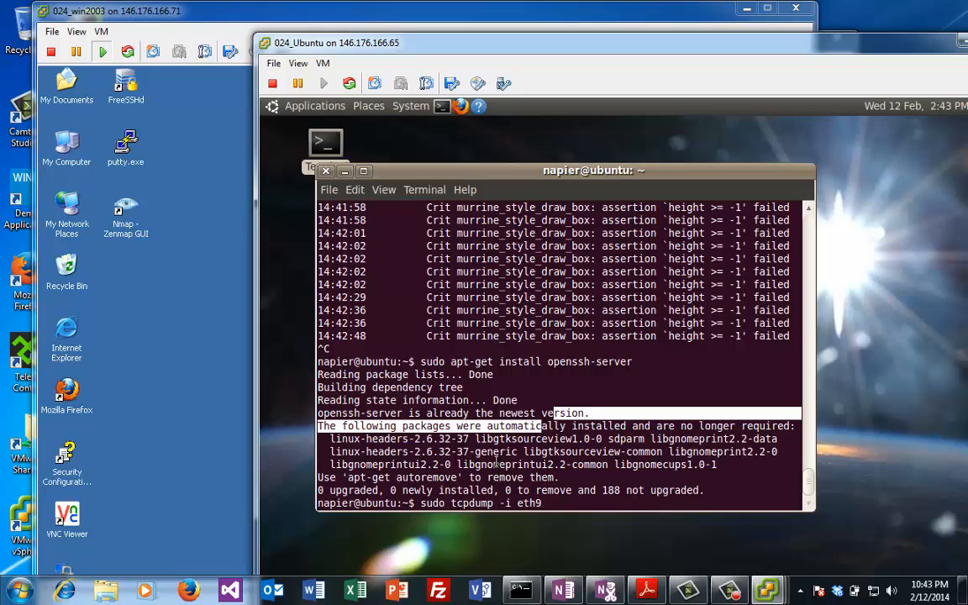
pyautogui.press('Up')
pyautogui.press('Down')
pyautogui.press('Up')
pyautogui.press('Return')
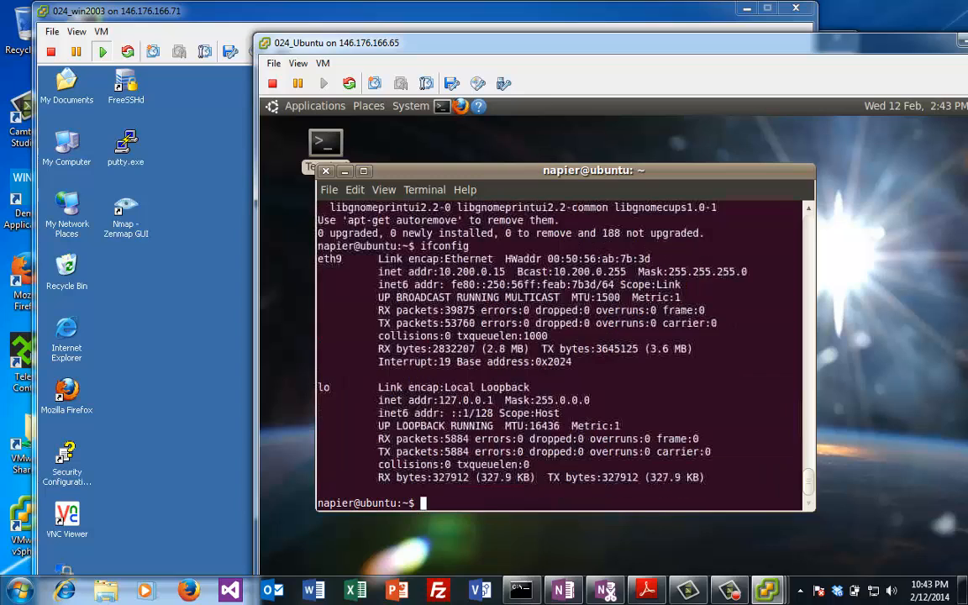
# Step: Enter 10.200.0.15 as the Host Name in PuTTY
pyautogui.moveTo(362, 40); pyautogui.dragTo(592, 48)
pyautogui.click(395, 277)
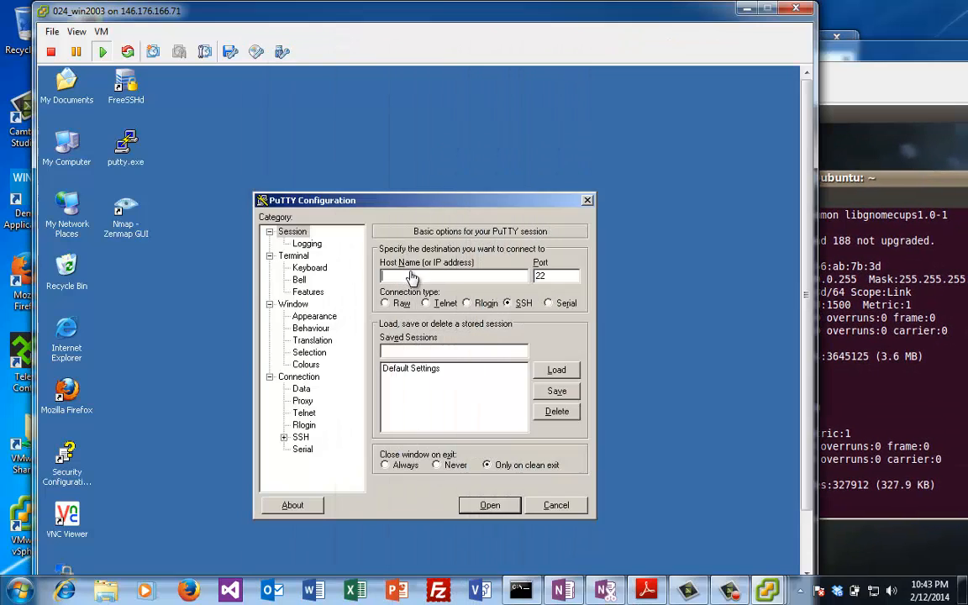
pyautogui.write('10.200')
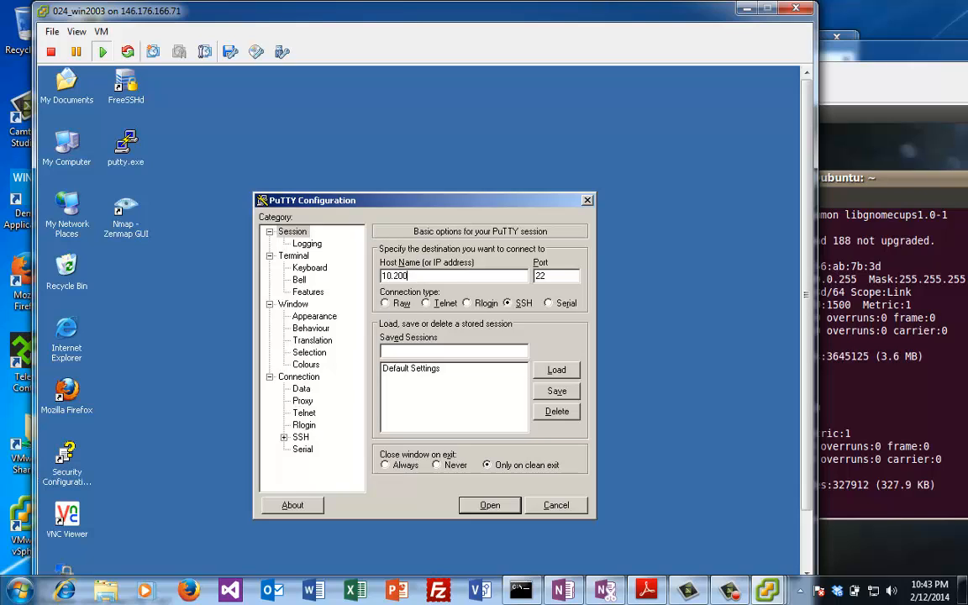
pyautogui.write('5')
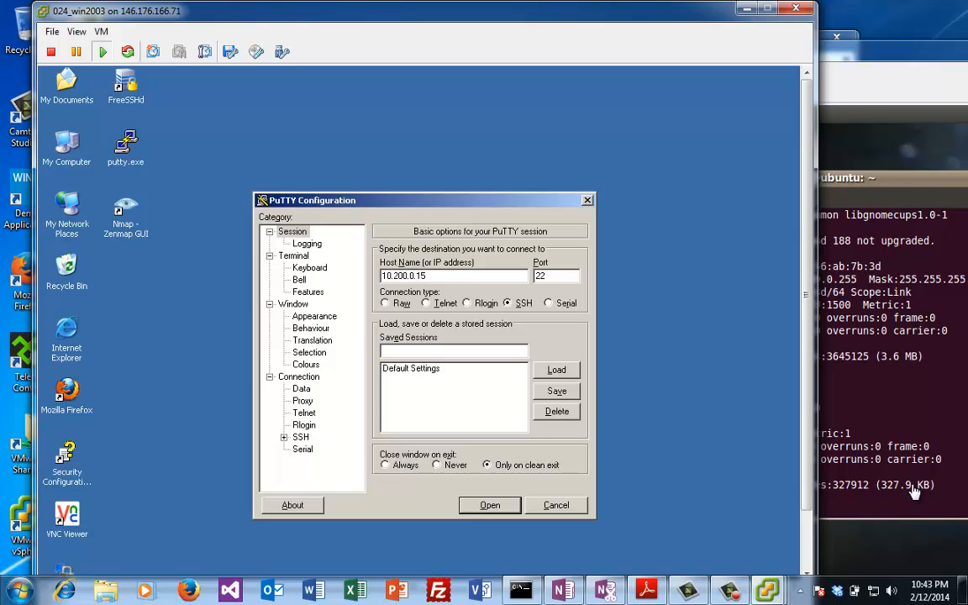
# Step: Relaunch Wireshark on Ubuntu with sudo wireshark -i eth9 from shell history
pyautogui.click(822, 450)
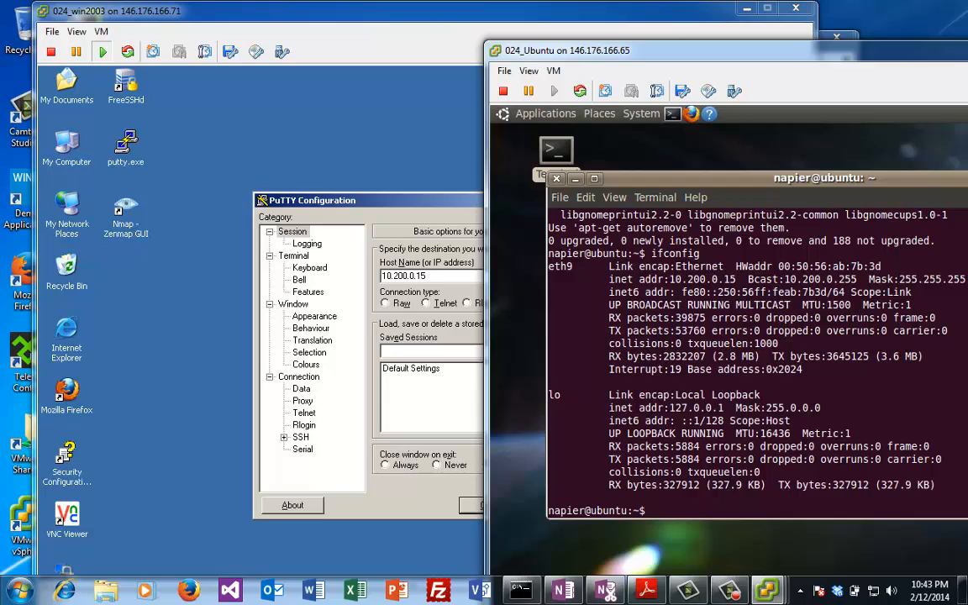
pyautogui.press('Up')
pyautogui.press('Up')
pyautogui.press('Up')
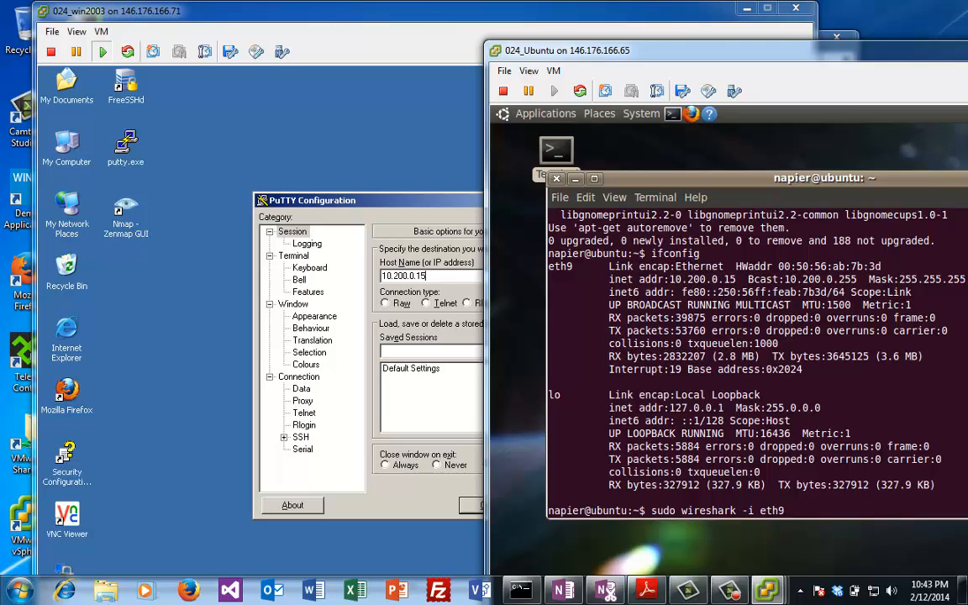
pyautogui.press('Return')
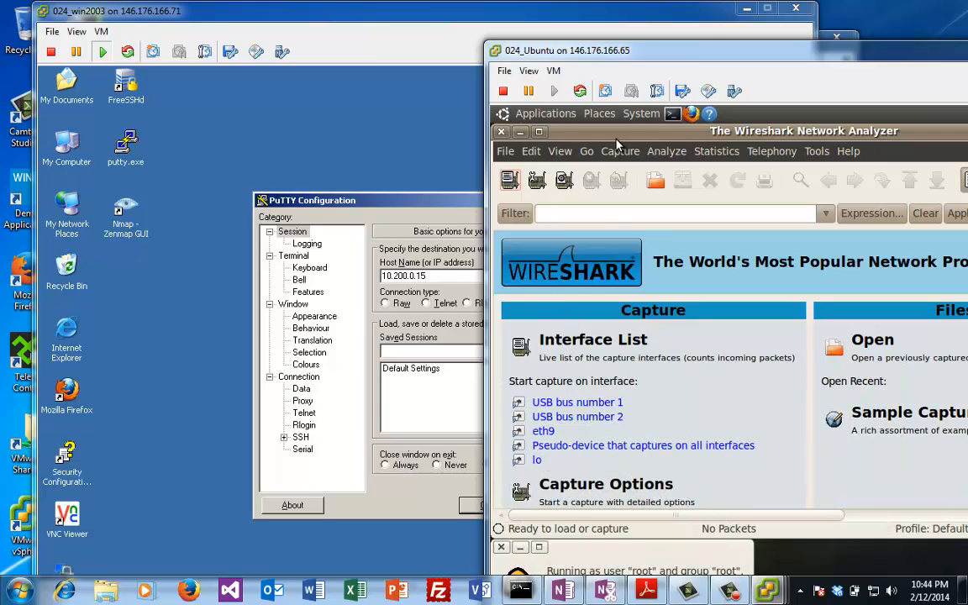
pyautogui.moveTo(615, 133); pyautogui.dragTo(723, 132)
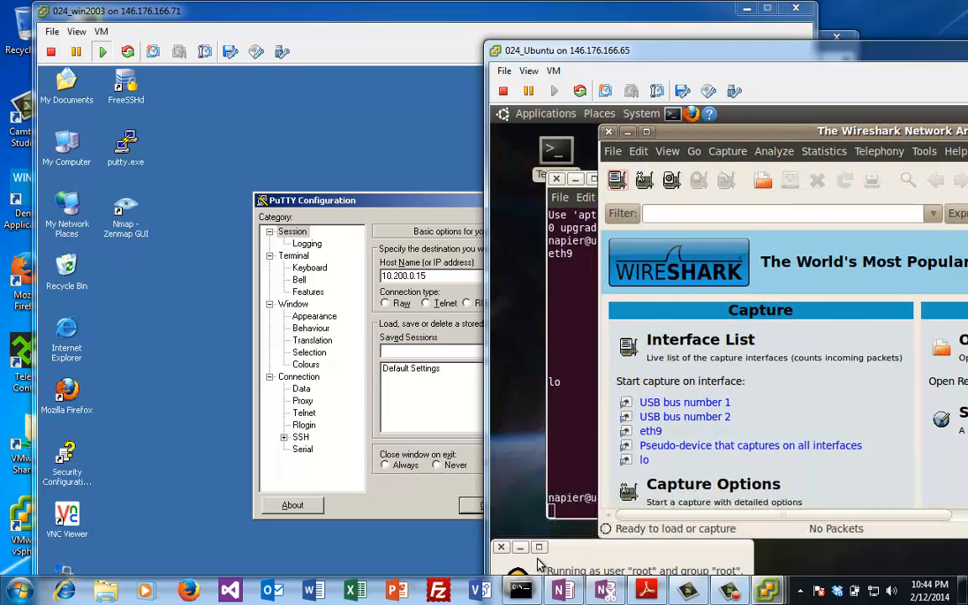
# Step: Start a live capture on eth9, then open PuTTY's SSH connection and accept the host key
pyautogui.click(650, 431)
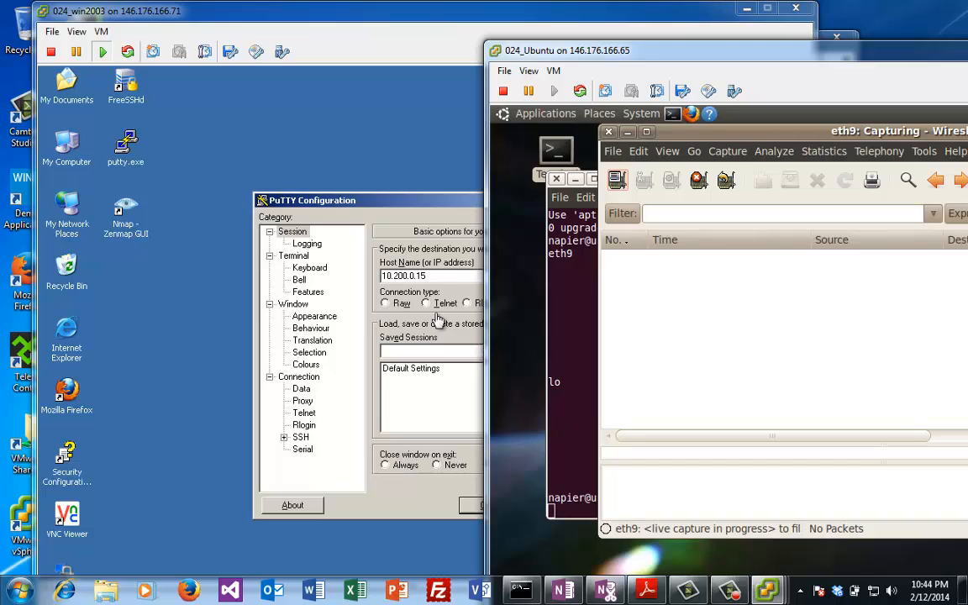
pyautogui.click(425, 214)
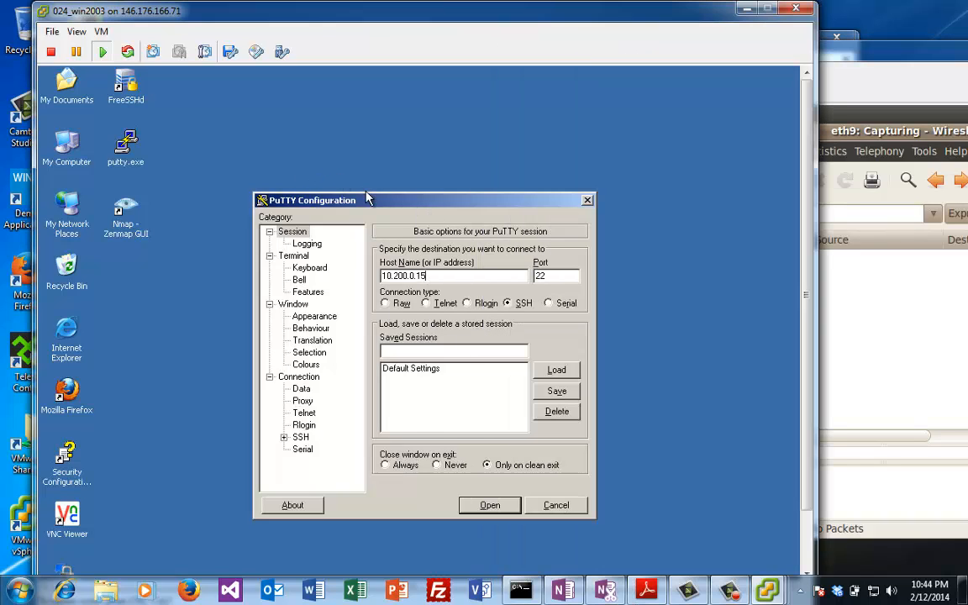
pyautogui.moveTo(425, 202); pyautogui.dragTo(368, 185)
pyautogui.moveTo(387, 265); pyautogui.dragTo(387, 266)
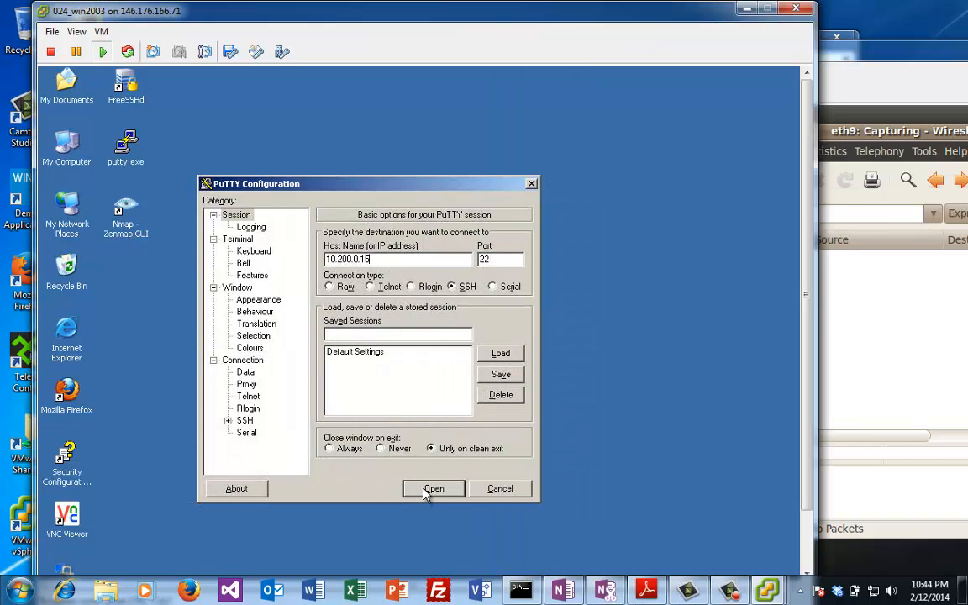
pyautogui.click(424, 492)
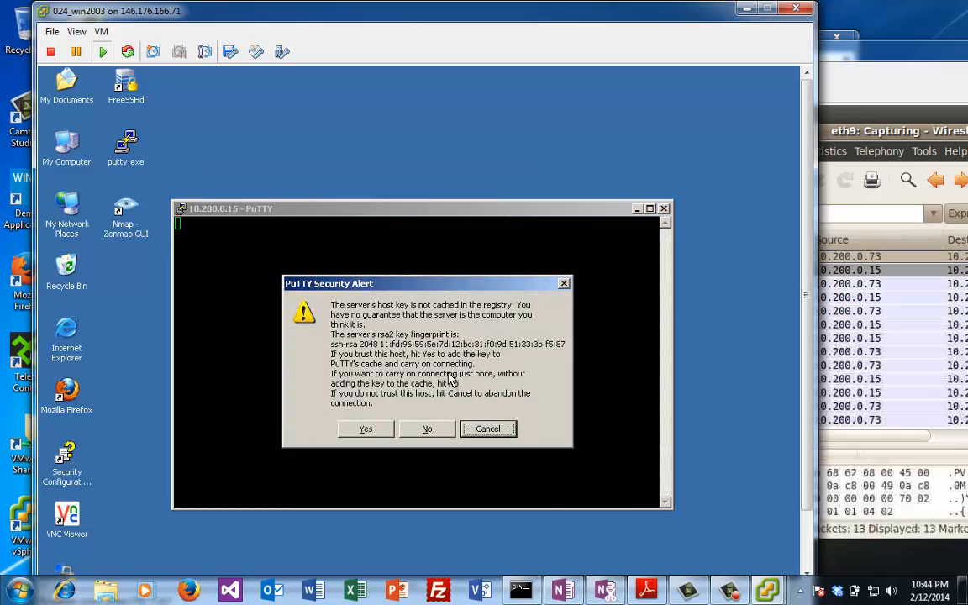
pyautogui.click(368, 427)
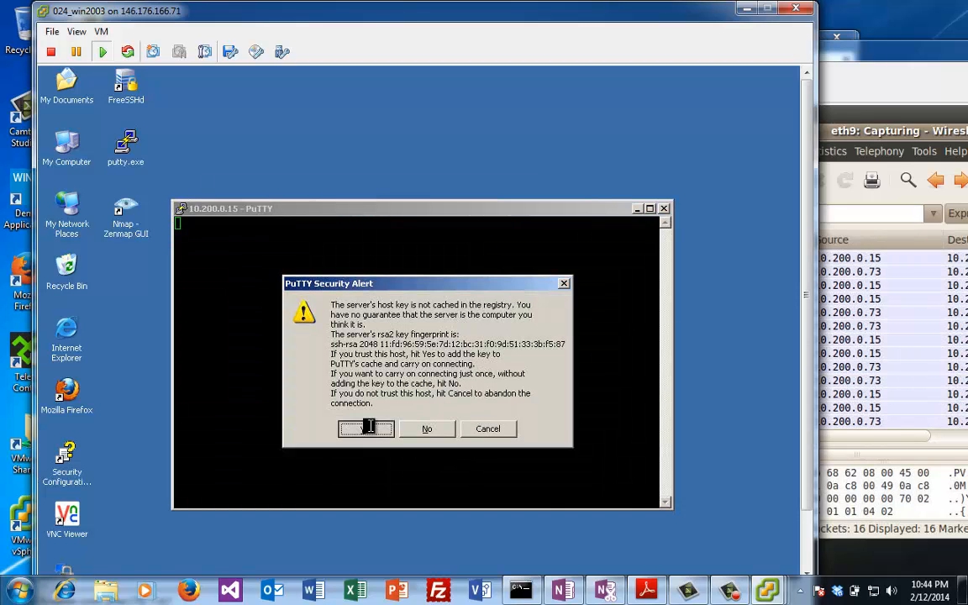
# Step: Log in with the account's username and password, then list the home directory with dir and ls
pyautogui.press('Return')
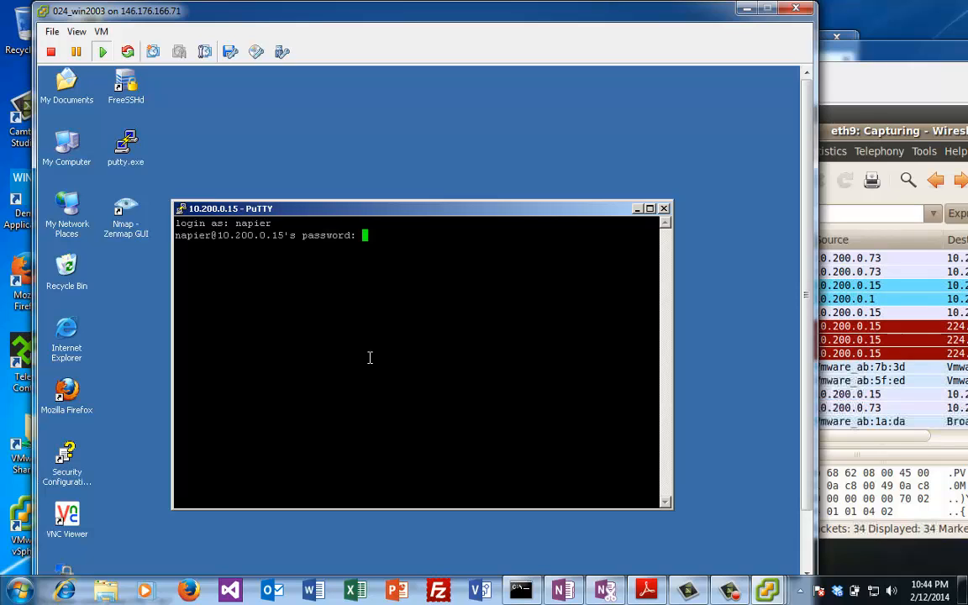
pyautogui.press('Return')
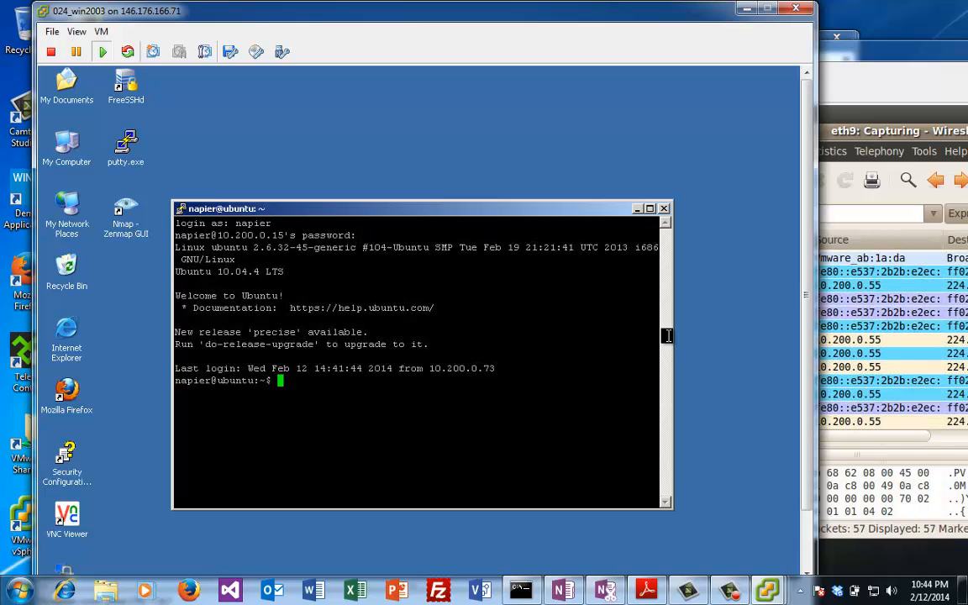
pyautogui.write('dir')
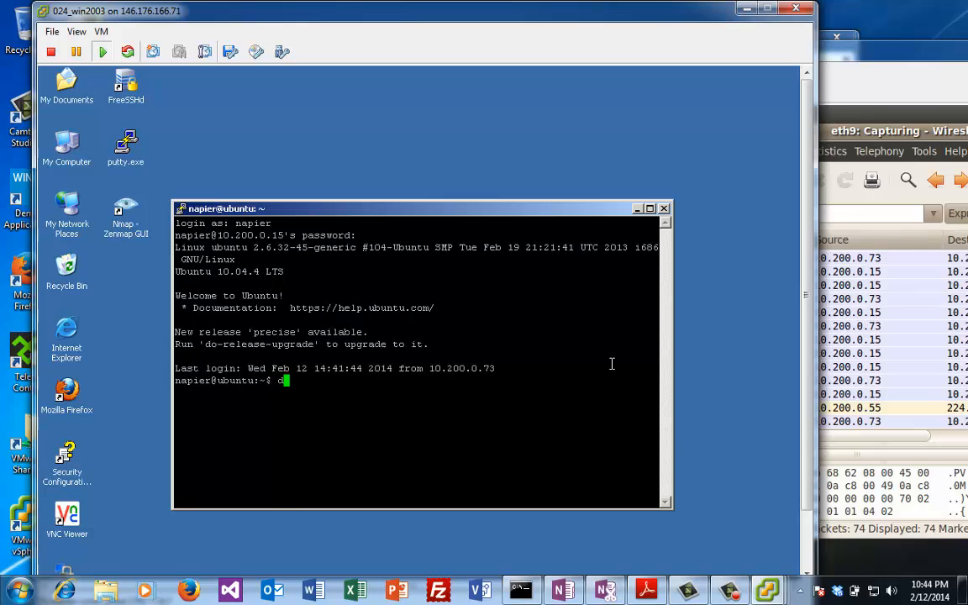
pyautogui.press('Return')
pyautogui.write('ls')
pyautogui.press('Return')
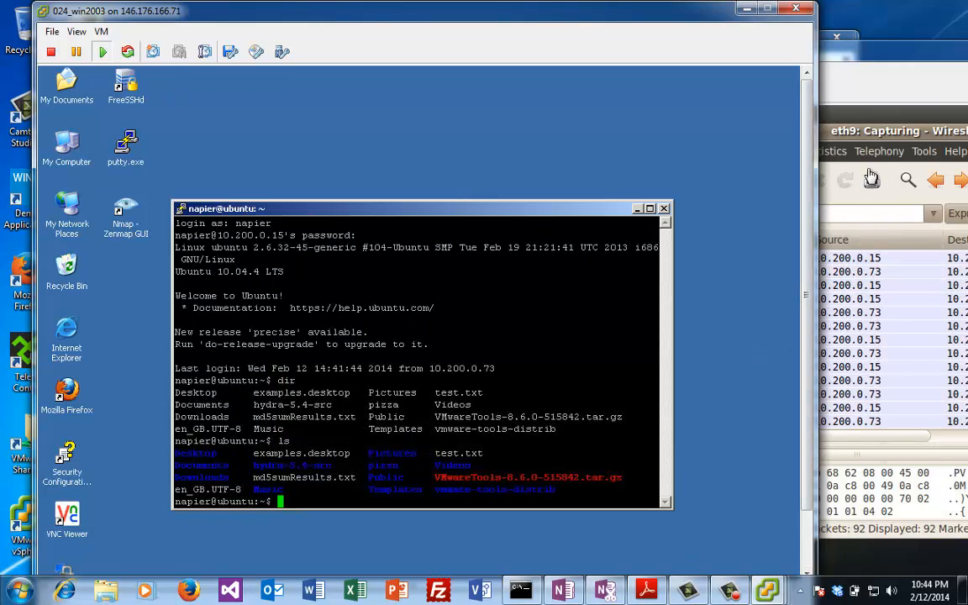
# Step: Stop the eth9 capture at 92 packets and open the context menu for SSH packet 85
pyautogui.click(859, 74)
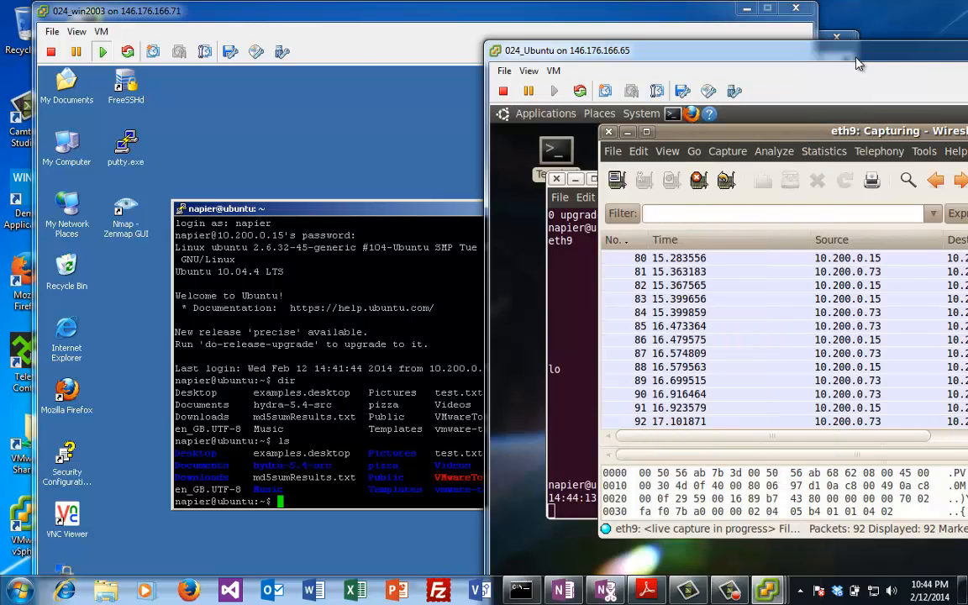
pyautogui.moveTo(856, 58); pyautogui.dragTo(498, 68)
pyautogui.click(531, 340)
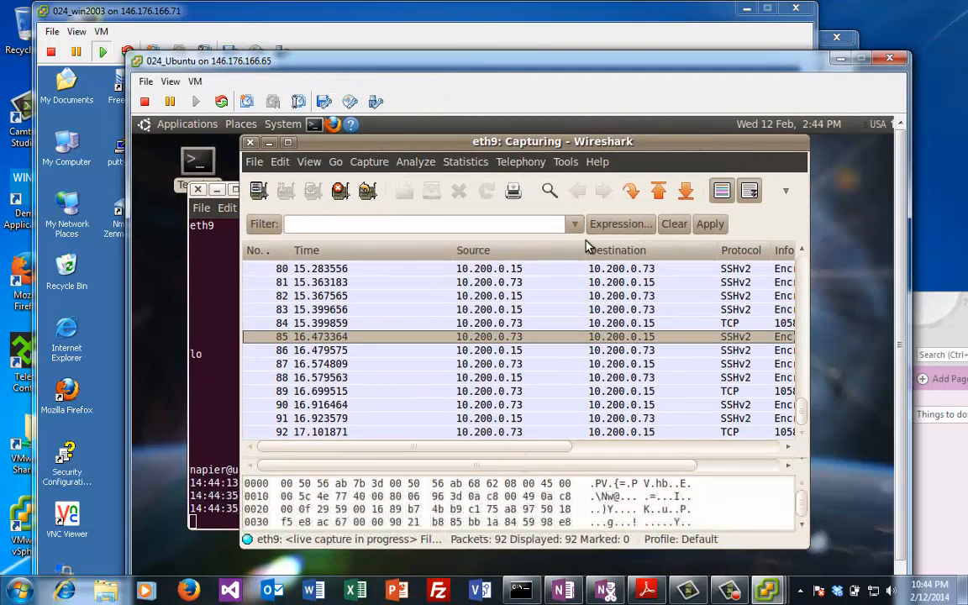
pyautogui.rightClick(716, 342)
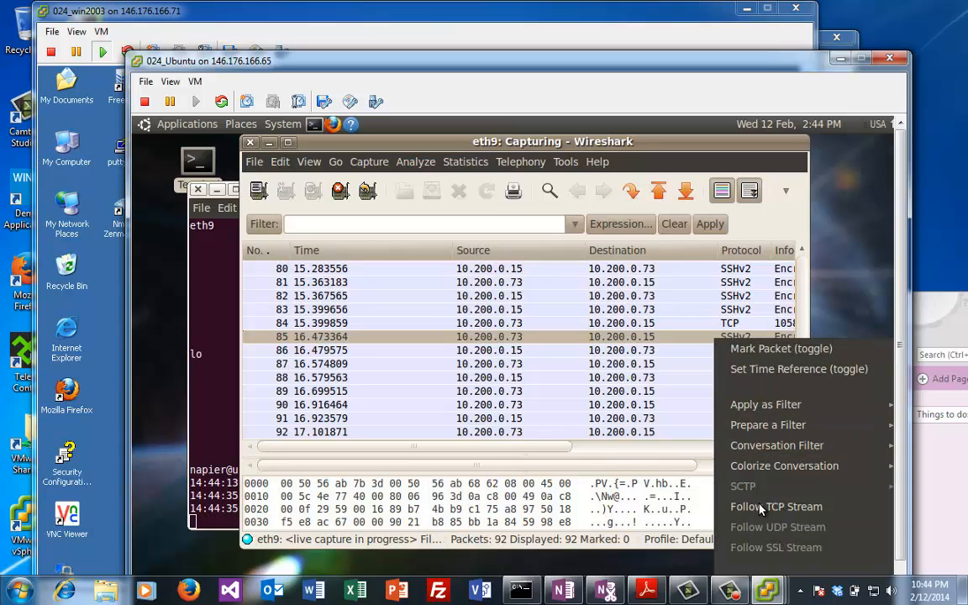
pyautogui.click(592, 353)
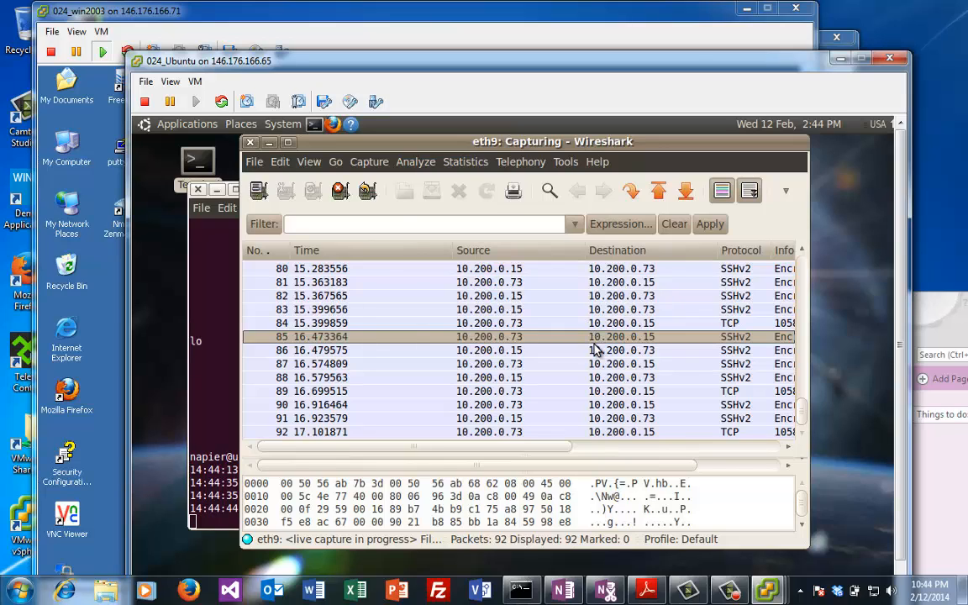
pyautogui.click(339, 192)
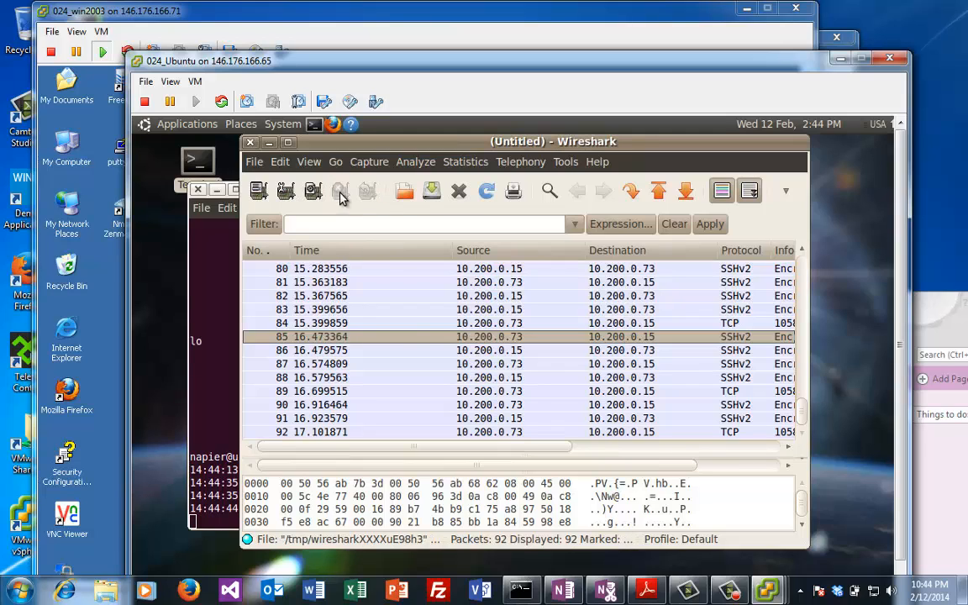
pyautogui.rightClick(456, 339)
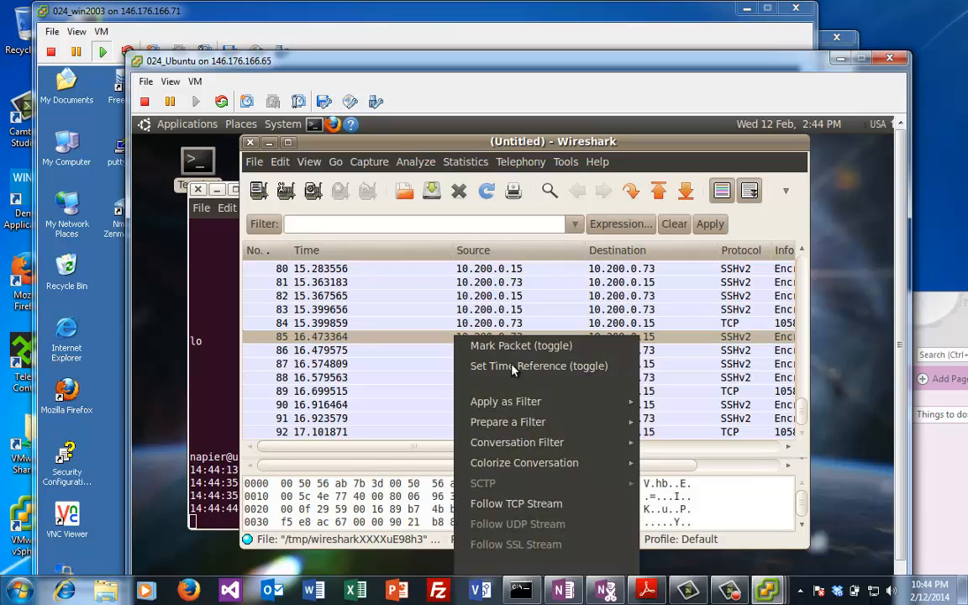
# Step: Follow packet 85's TCP stream, scroll through the encrypted SSH data, and close it, keeping tcp.stream eq 0
pyautogui.click(530, 503)
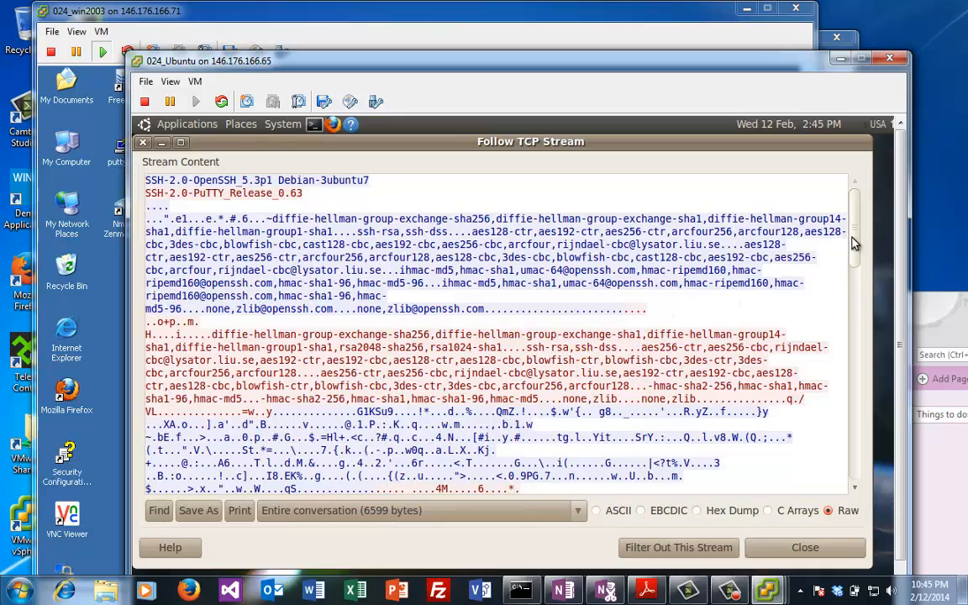
pyautogui.moveTo(855, 243)
pyautogui.mouseDown()
pyautogui.moveTo(847, 510)
pyautogui.moveTo(845, 227)
pyautogui.mouseUp()
pyautogui.scroll(1, 761, 179)
pyautogui.scroll(-10, 760, 262)
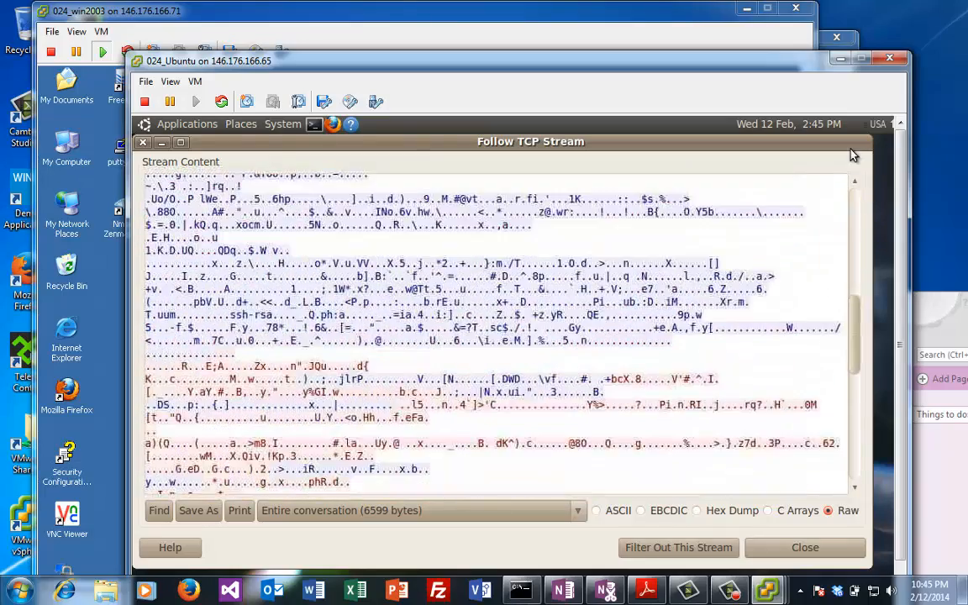
pyautogui.click(143, 143)
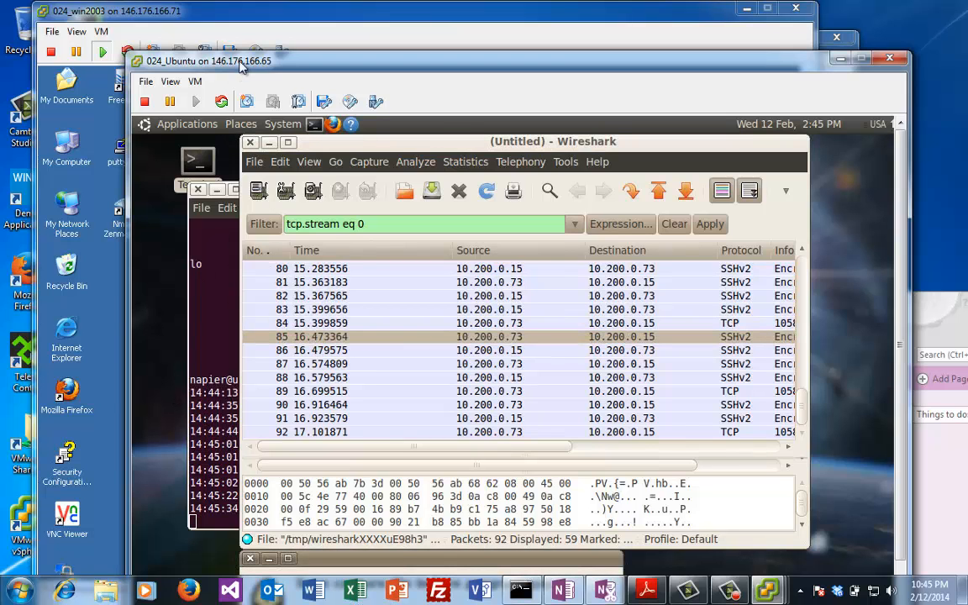
pyautogui.moveTo(217, 60); pyautogui.dragTo(562, 49)
# Step: On win2003, move PuTTY up and start Tenable Network Security > Nessus > Nessus Web Client
pyautogui.click(275, 367)
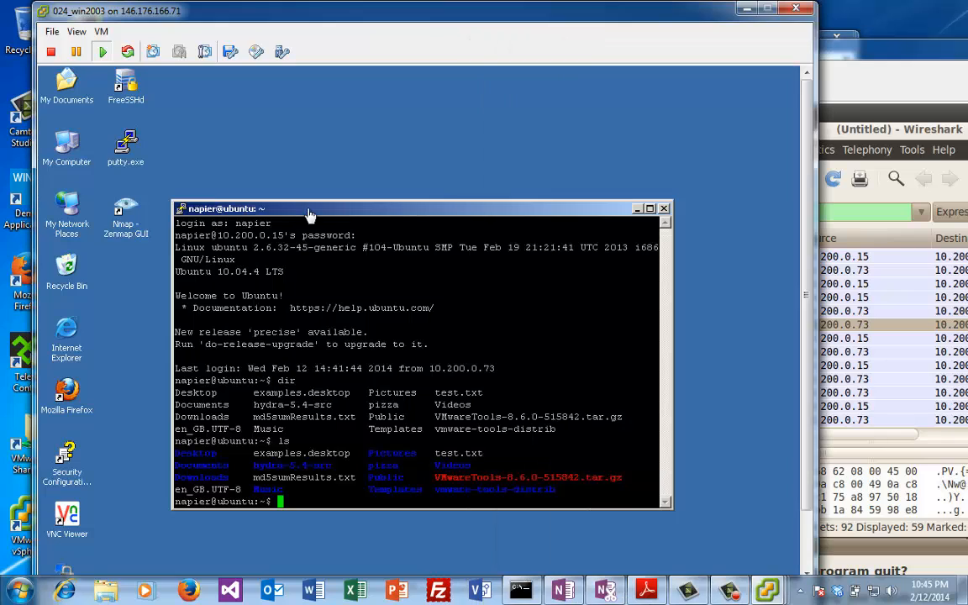
pyautogui.moveTo(279, 208); pyautogui.dragTo(281, 154)
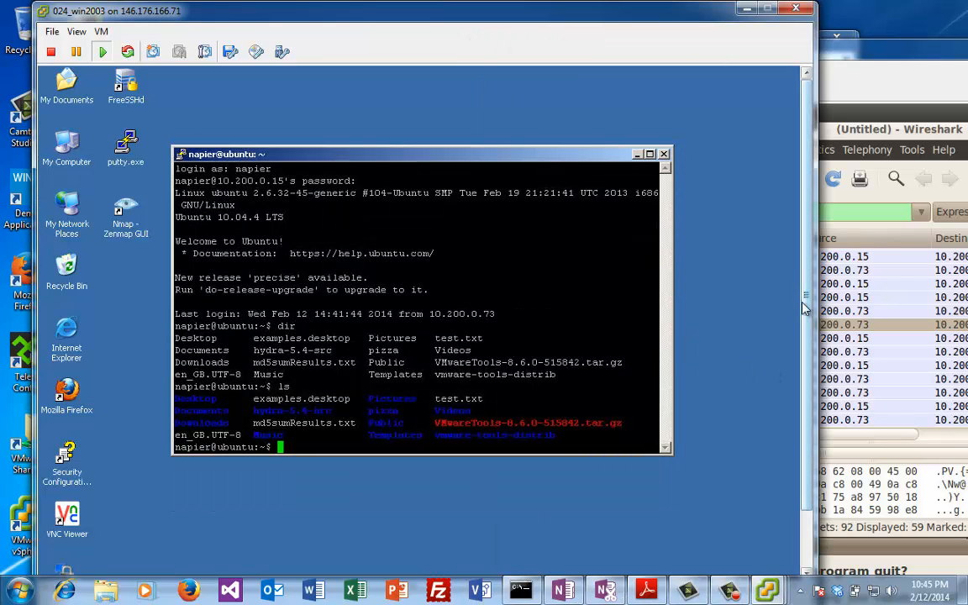
pyautogui.moveTo(808, 297); pyautogui.dragTo(811, 349)
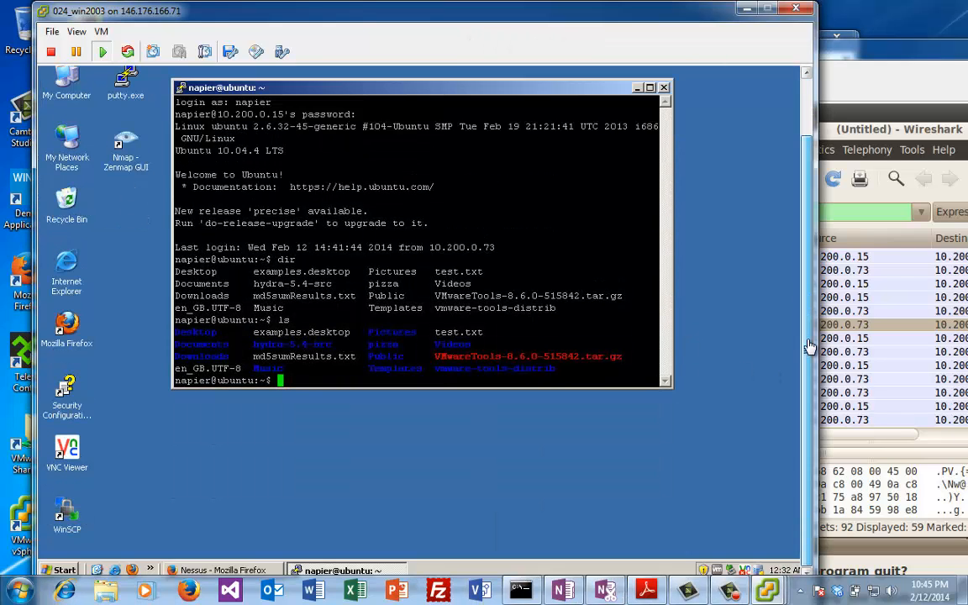
pyautogui.click(63, 572)
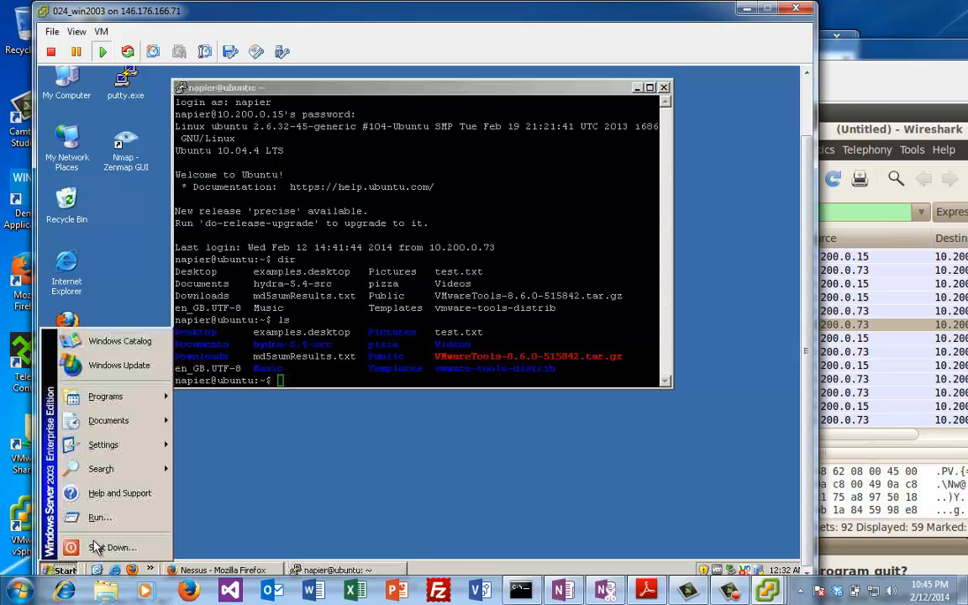
pyautogui.moveTo(124, 405)
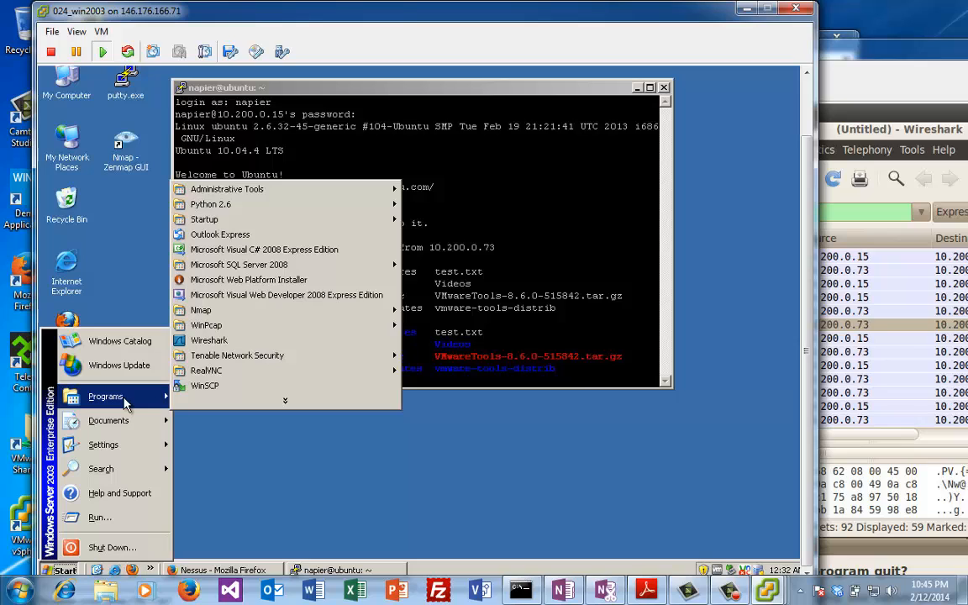
pyautogui.moveTo(313, 366)
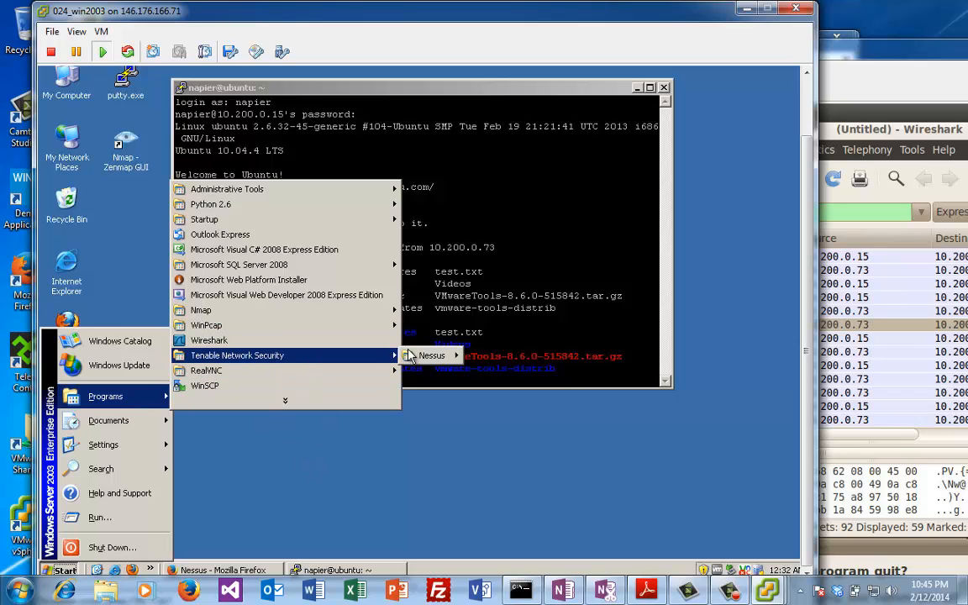
pyautogui.moveTo(444, 359)
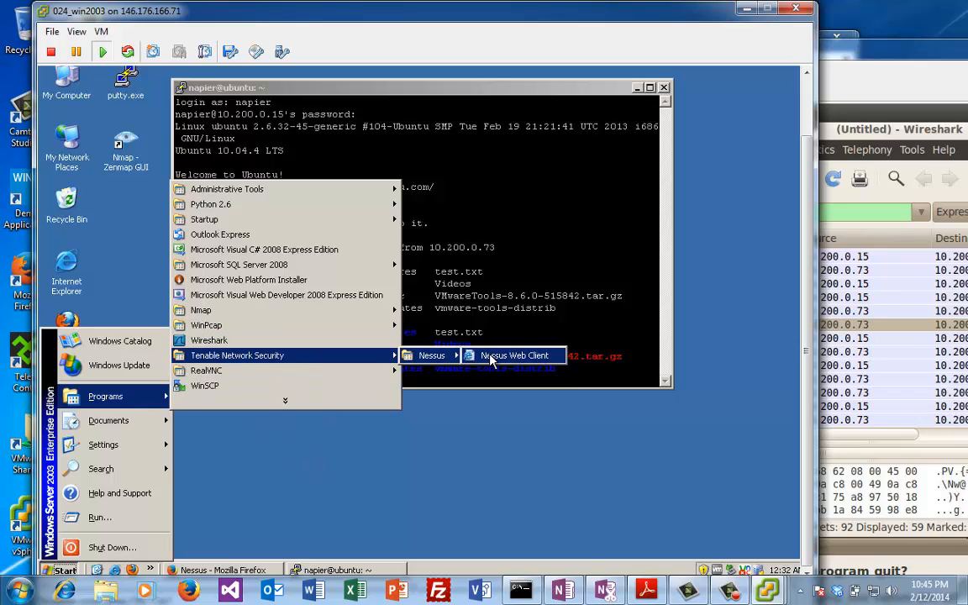
pyautogui.click(492, 357)
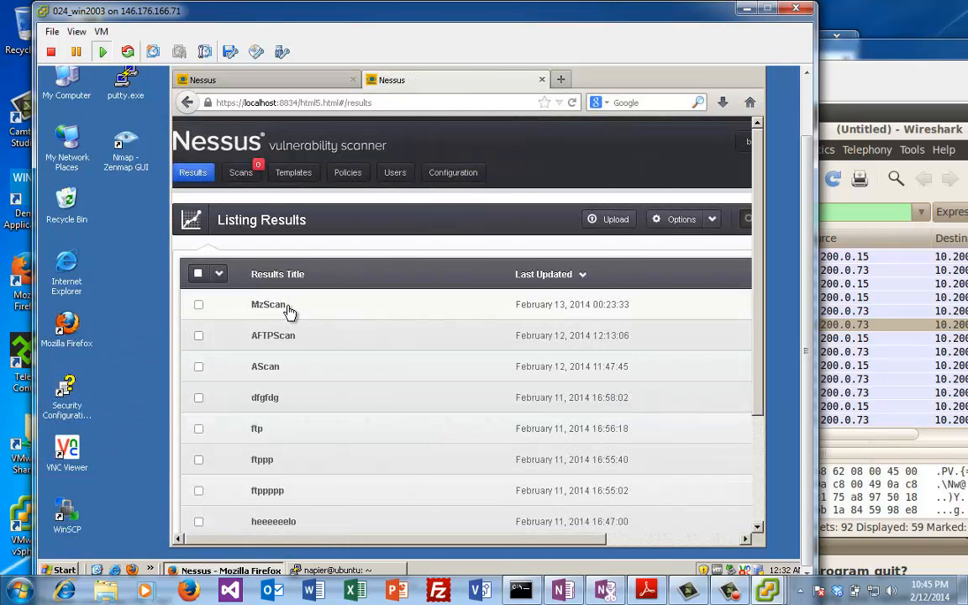
# Step: Browse MzScan's hosts and vulnerabilities for 10.200.0.15, close the extra tab, and launch VNC Viewer
pyautogui.click(269, 306)
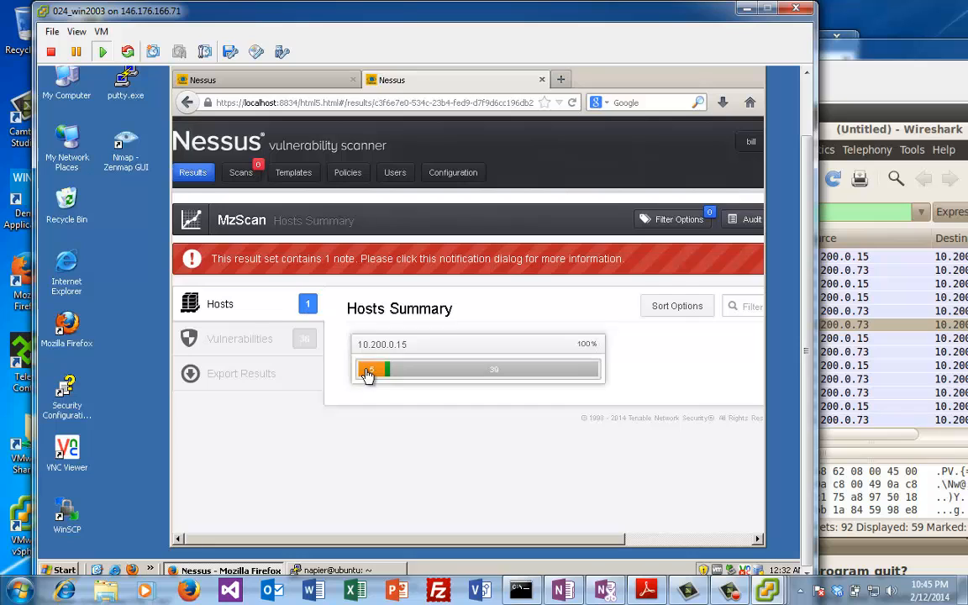
pyautogui.click(368, 373)
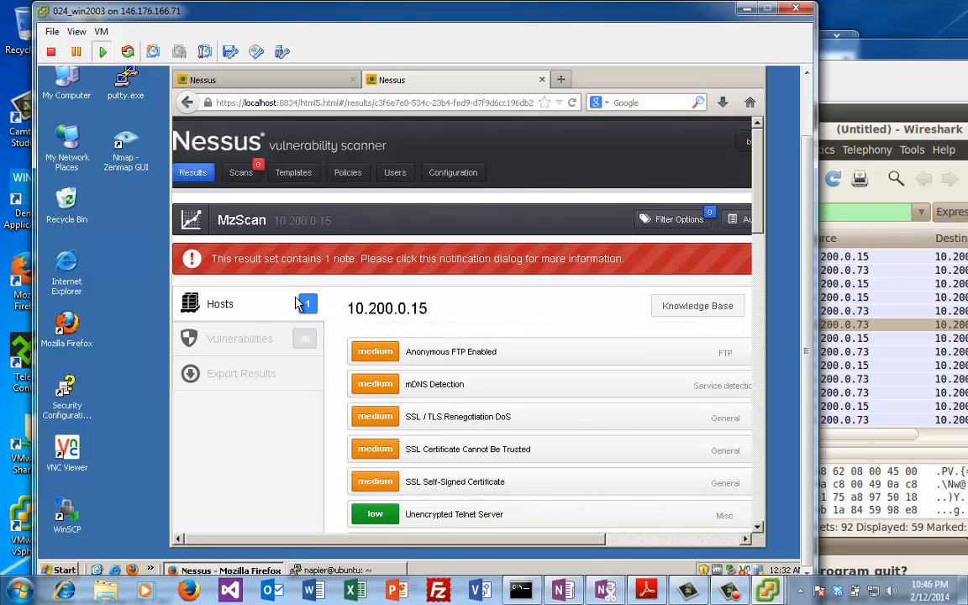
pyautogui.click(240, 304)
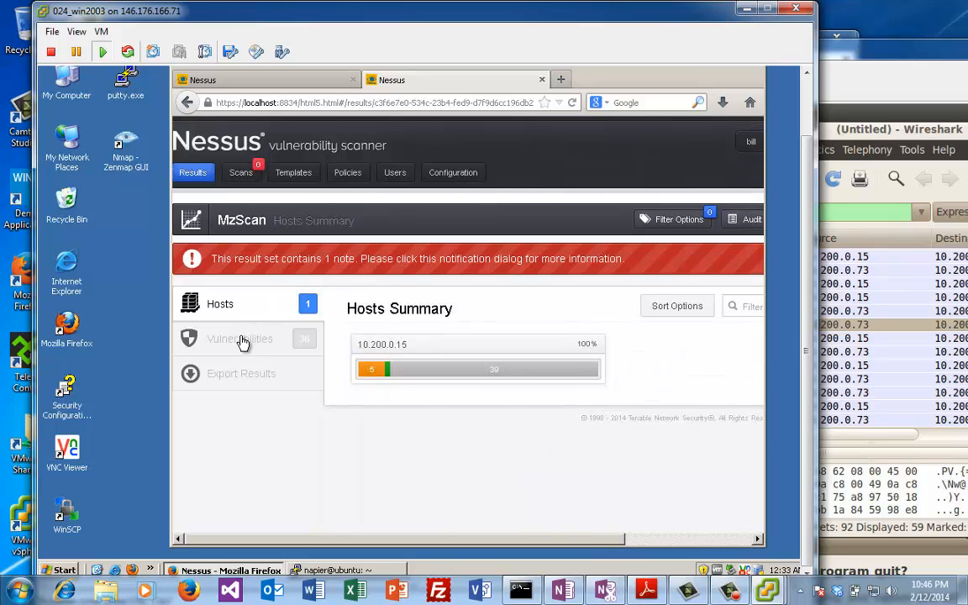
pyautogui.click(242, 340)
pyautogui.click(250, 308)
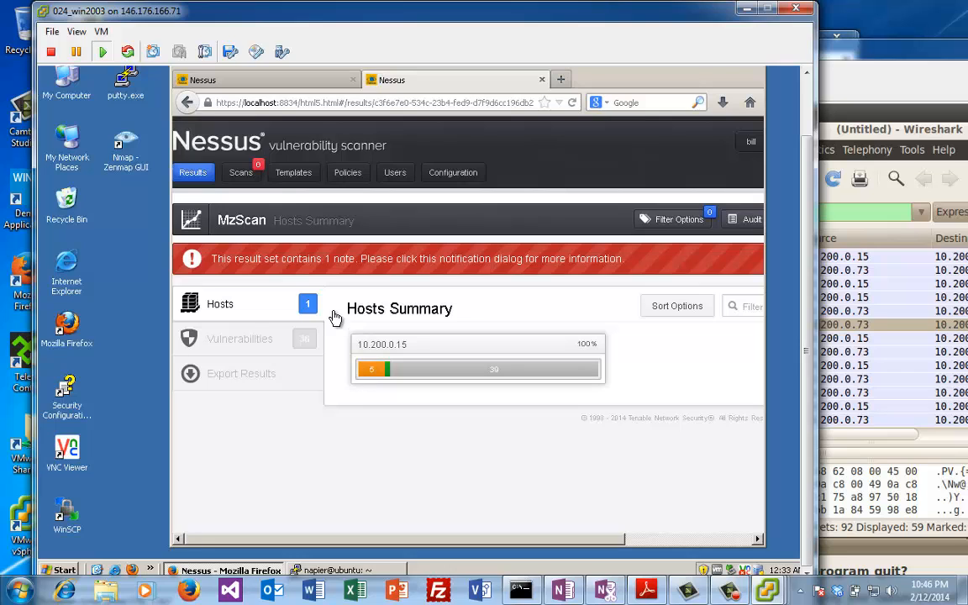
pyautogui.click(542, 79)
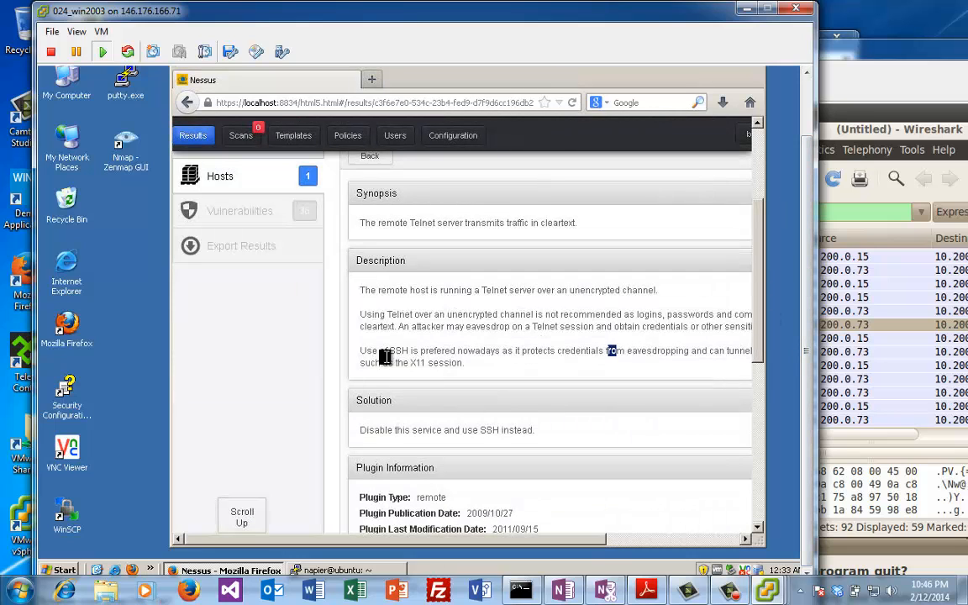
pyautogui.doubleClick(67, 454)
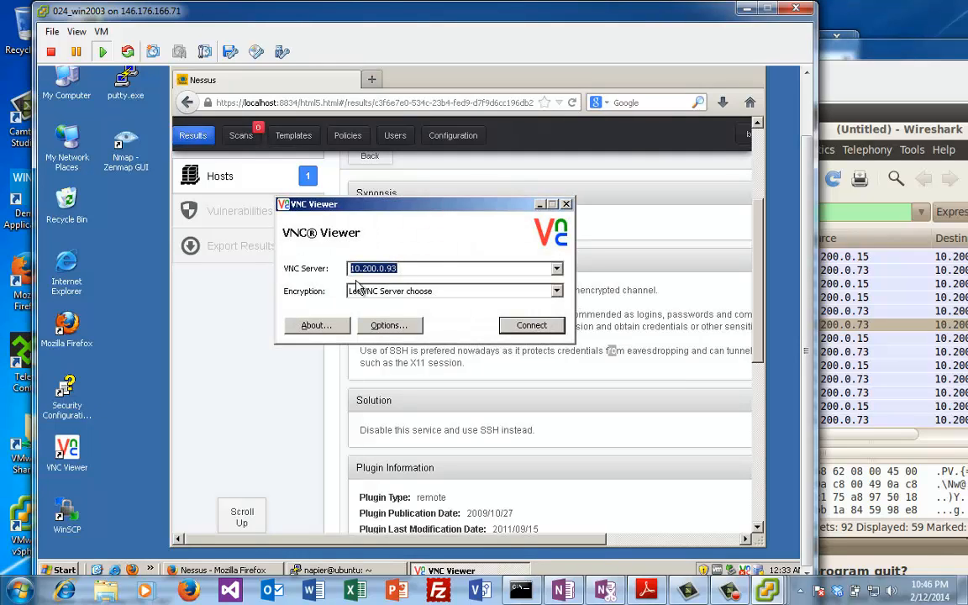
# Step: Change the server's last octet to 15, connect to 10.200.0.15, and continue past the encryption warning
pyautogui.click(412, 269)
pyautogui.press('BackSpace')
pyautogui.press('BackSpace')
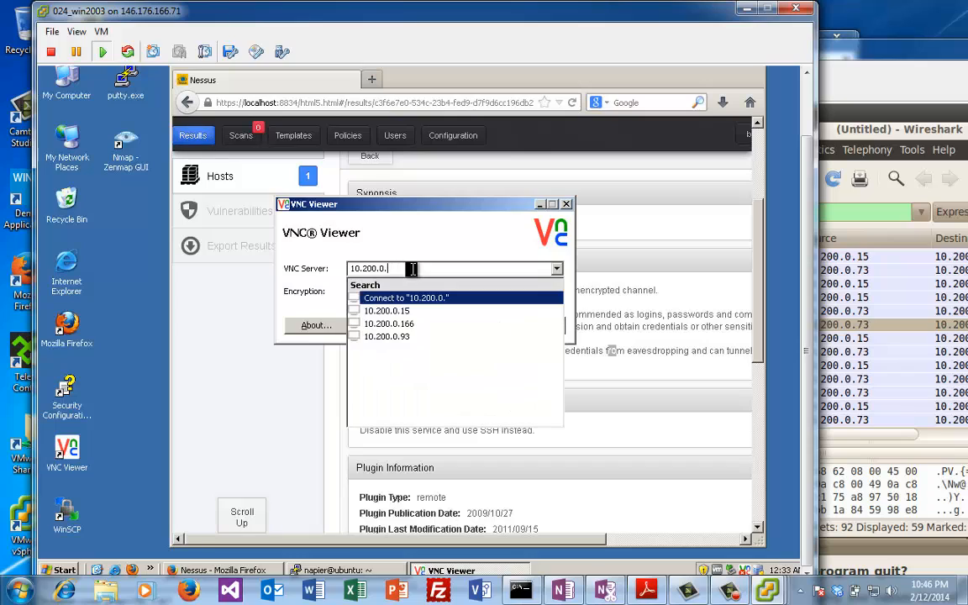
pyautogui.write('15')
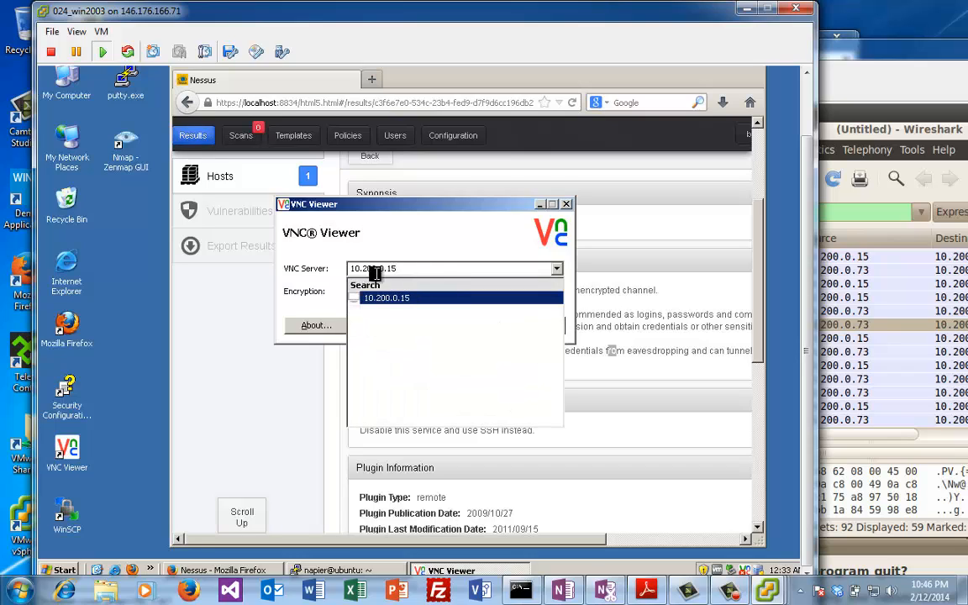
pyautogui.click(442, 254)
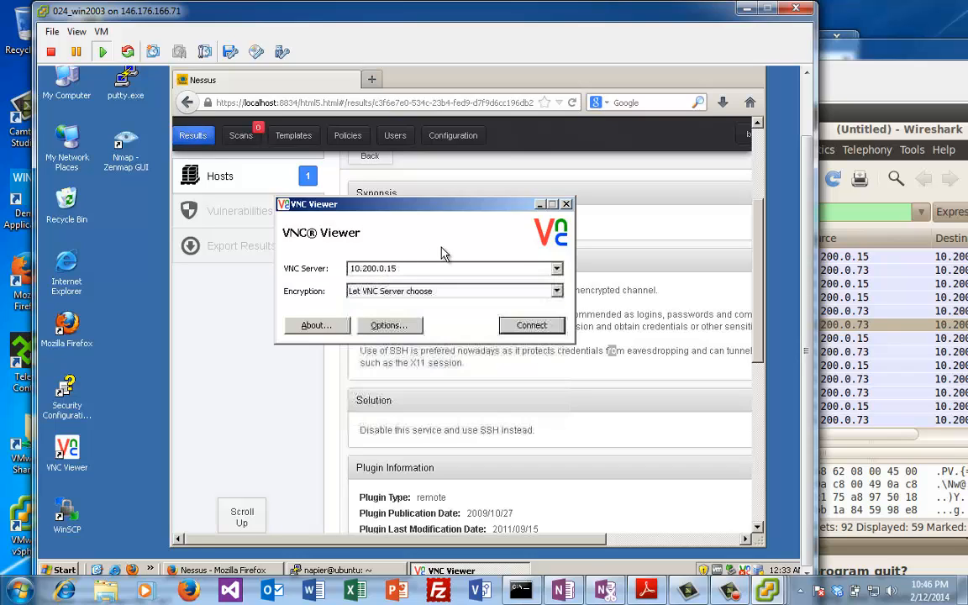
pyautogui.click(527, 328)
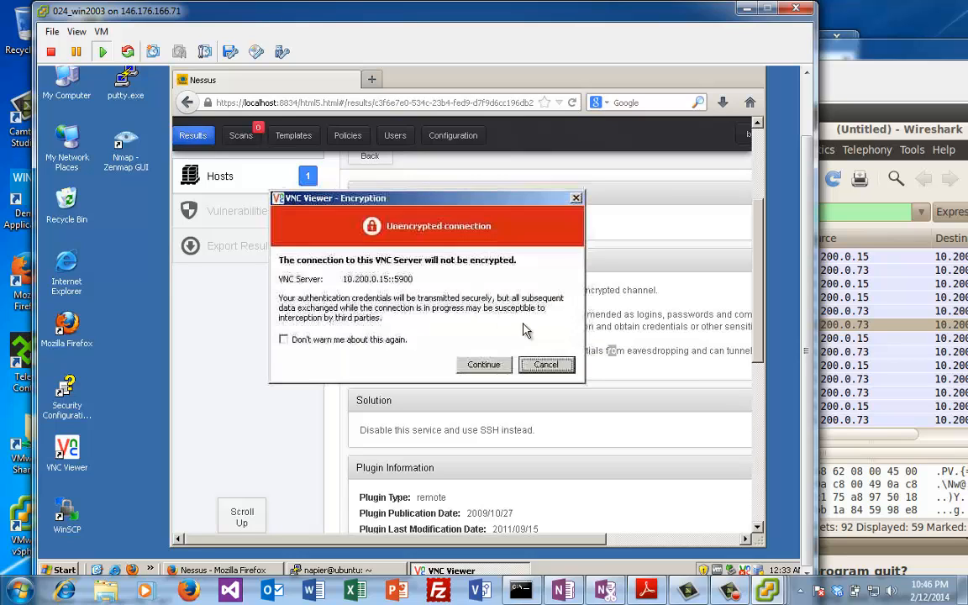
pyautogui.click(490, 366)
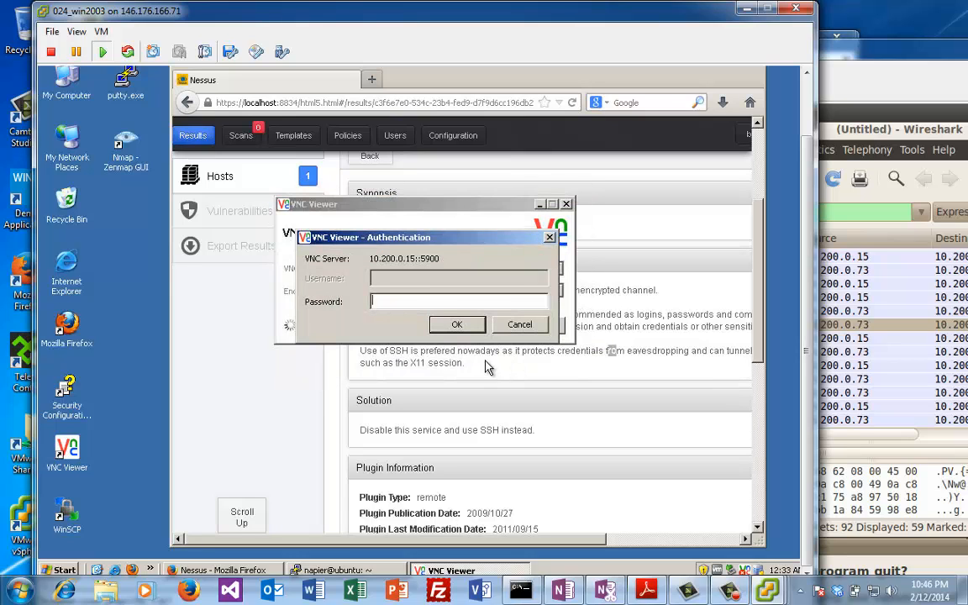
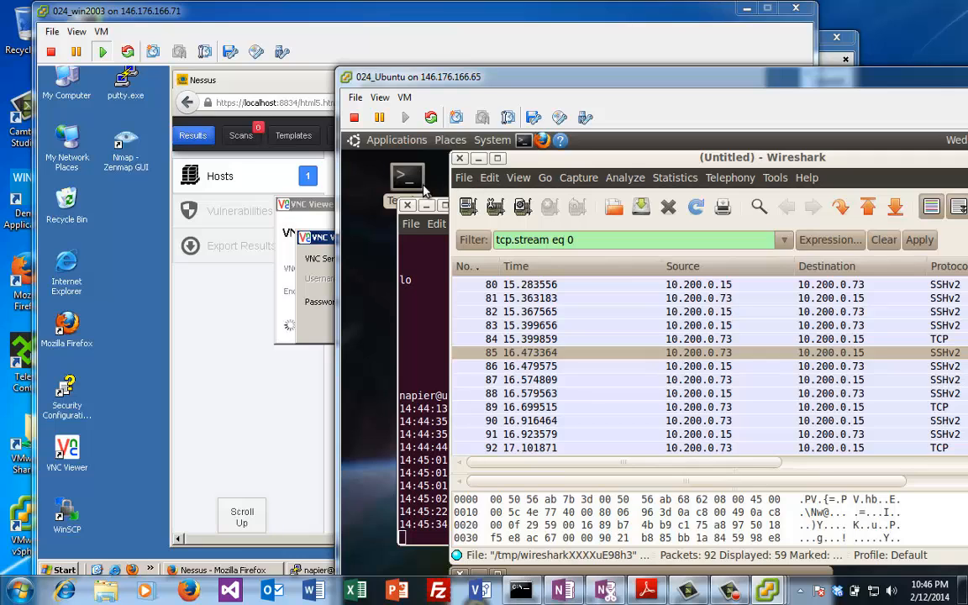
# Step: Stop Wireshark with Ctrl+C in the Ubuntu terminal, then return to win2003's VNC authentication prompt for 10.200.0.15
pyautogui.click(448, 326)
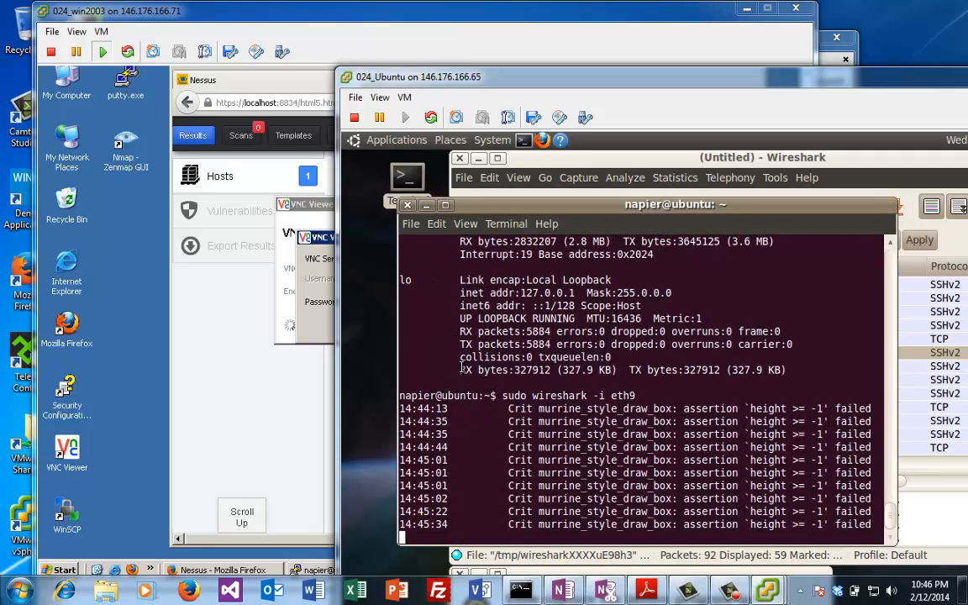
pyautogui.hotkey('ctrl', 'c')
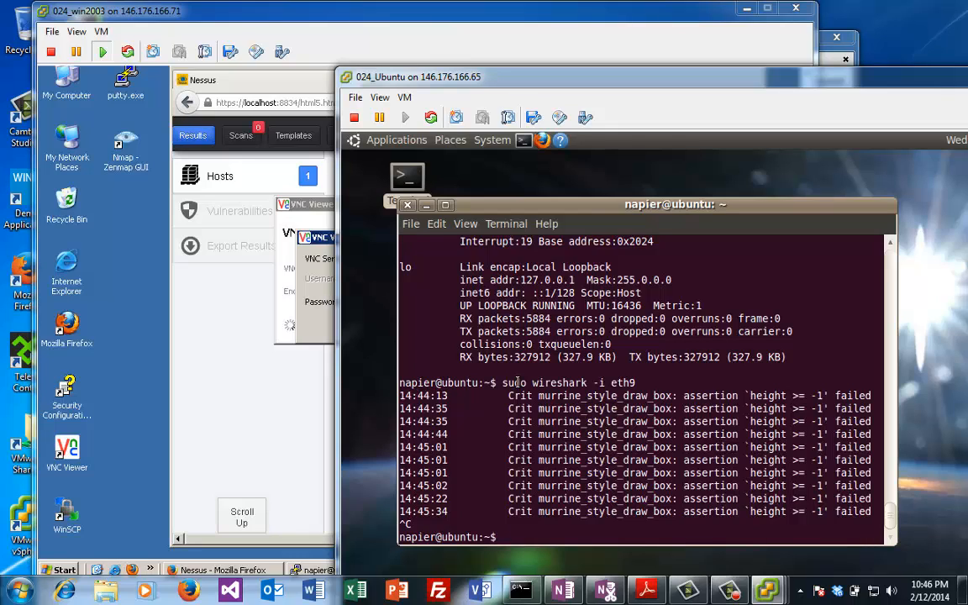
pyautogui.hotkey('alt', 'f')
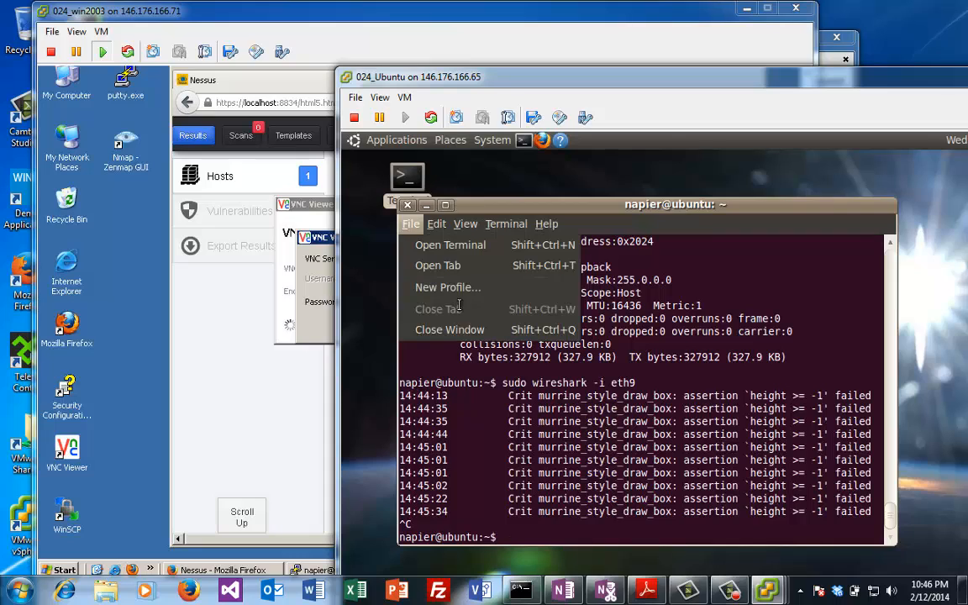
pyautogui.click(132, 476)
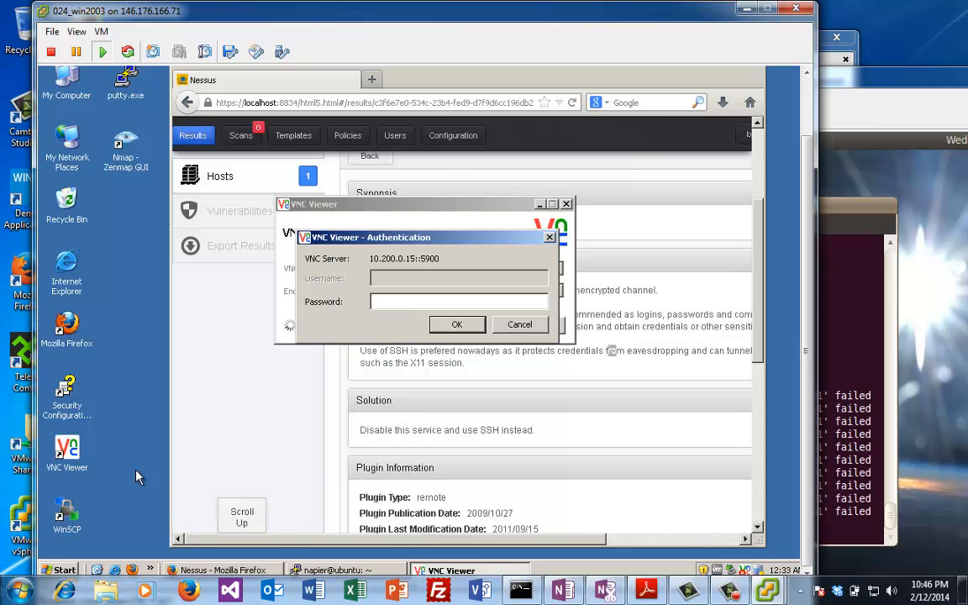
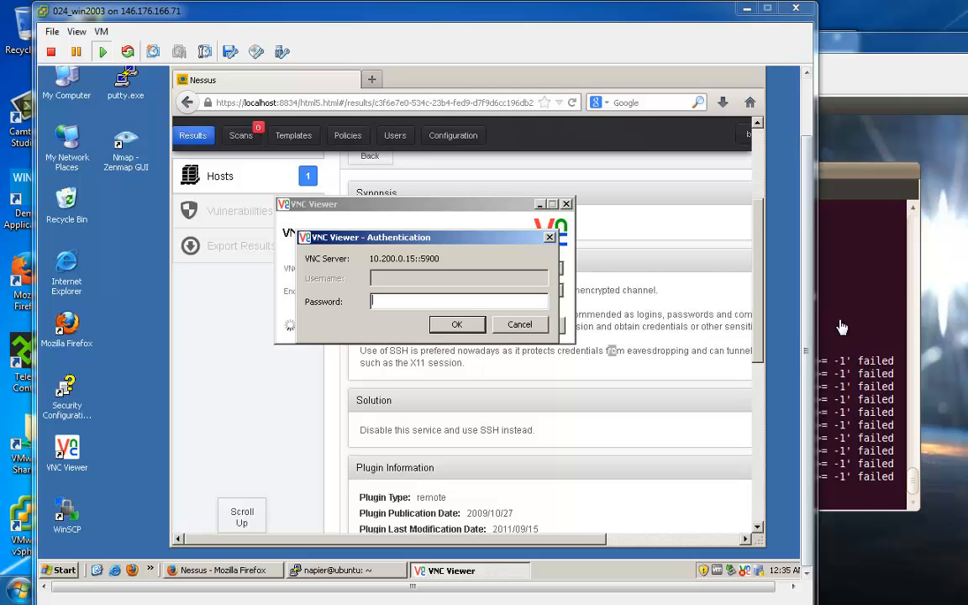
# Step: Bring the 024_Ubuntu VM console with its stopped Wireshark terminal to the front
pyautogui.click(842, 327)
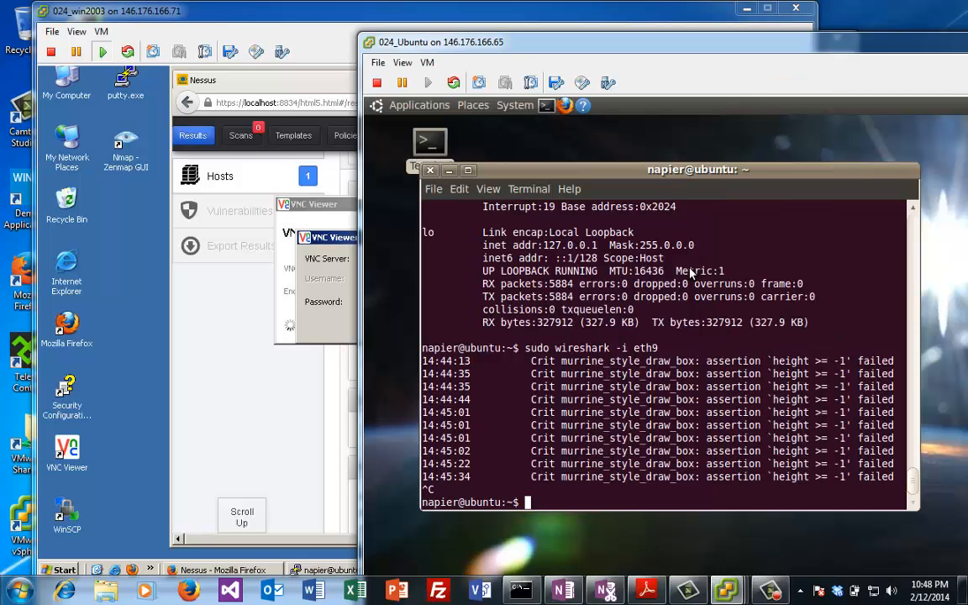
# Step: Close the accidentally opened Preferred Applications window and reopen Ubuntu's System > Preferences menu
pyautogui.click(516, 105)
pyautogui.moveTo(555, 127)
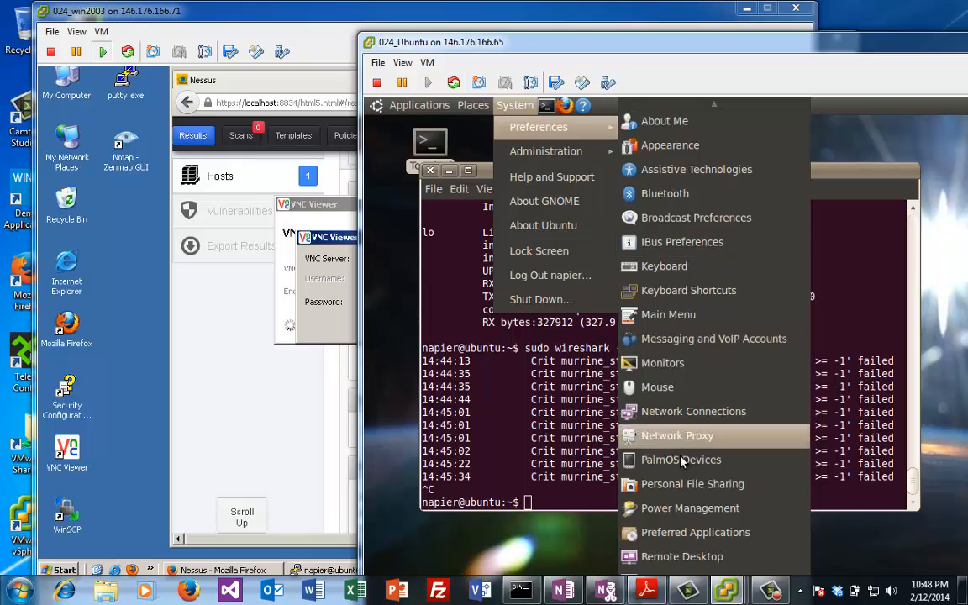
pyautogui.click(684, 557)
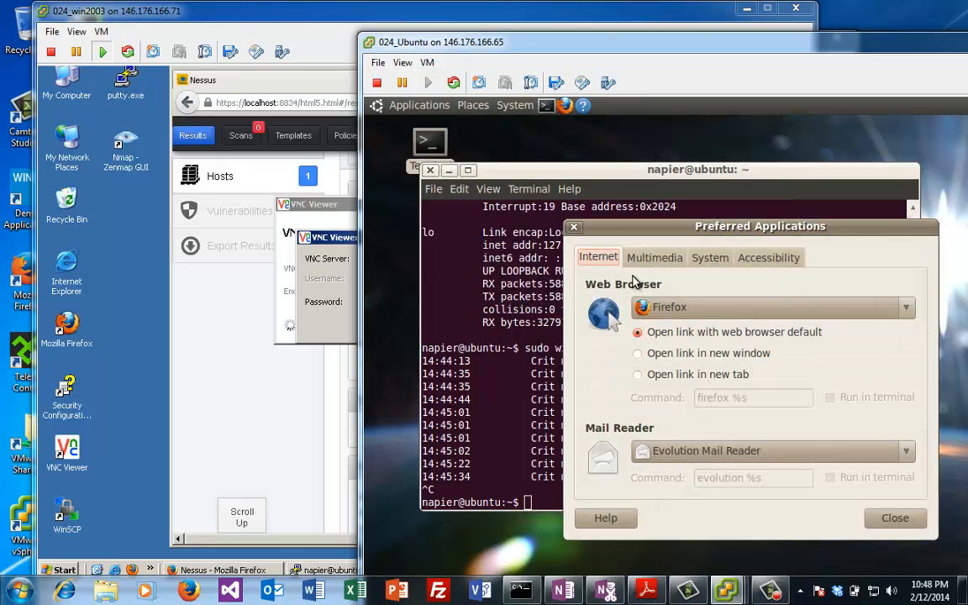
pyautogui.click(574, 227)
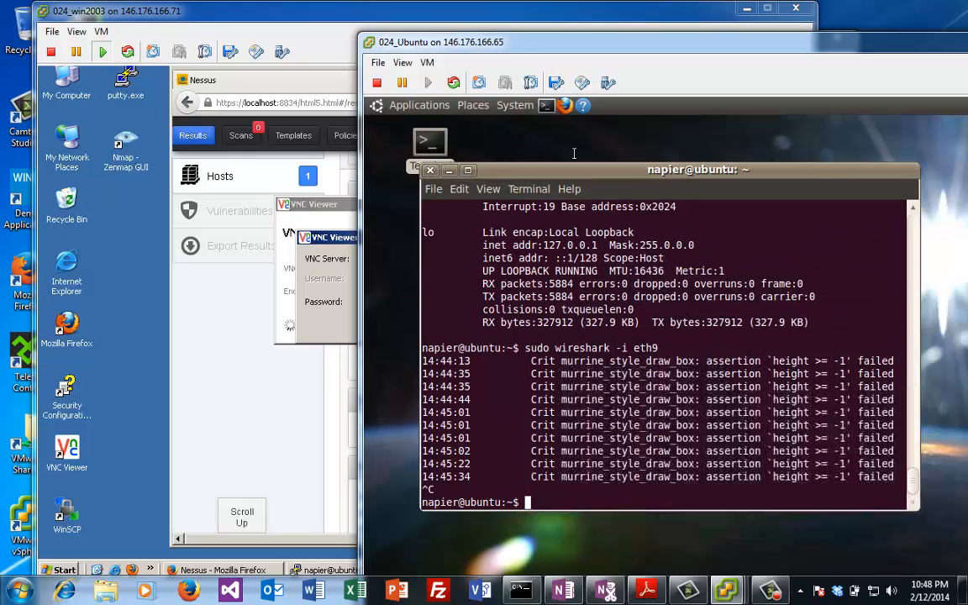
pyautogui.click(520, 106)
pyautogui.moveTo(546, 127)
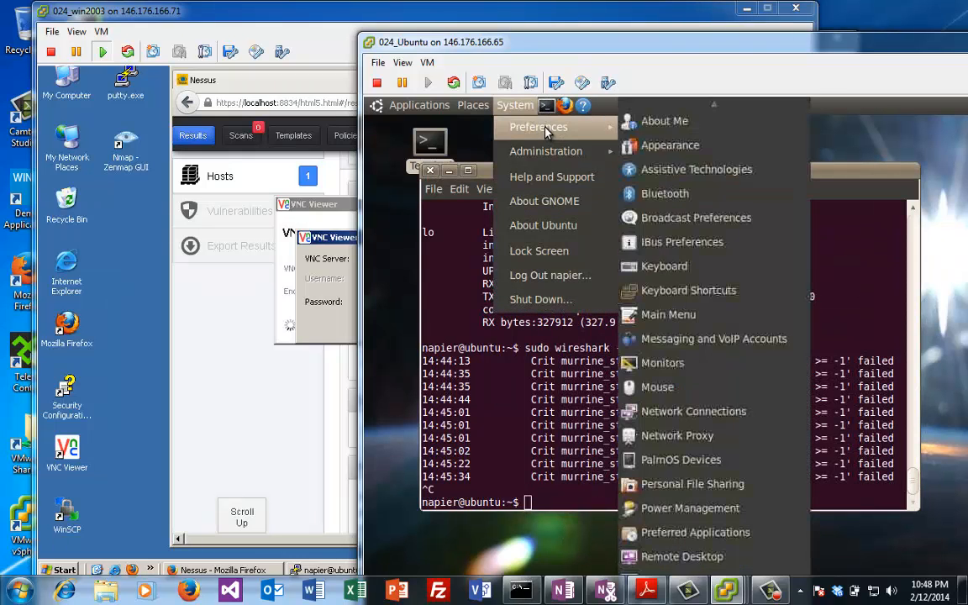
# Step: Turn off password and access confirmation in Ubuntu Remote Desktop Preferences, then return to win2003
pyautogui.click(709, 558)
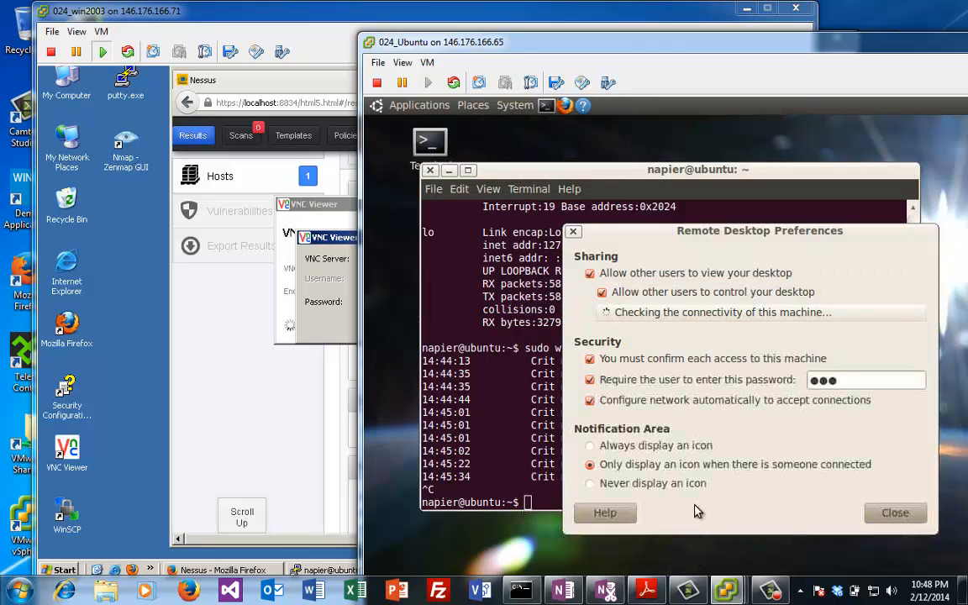
pyautogui.click(592, 381)
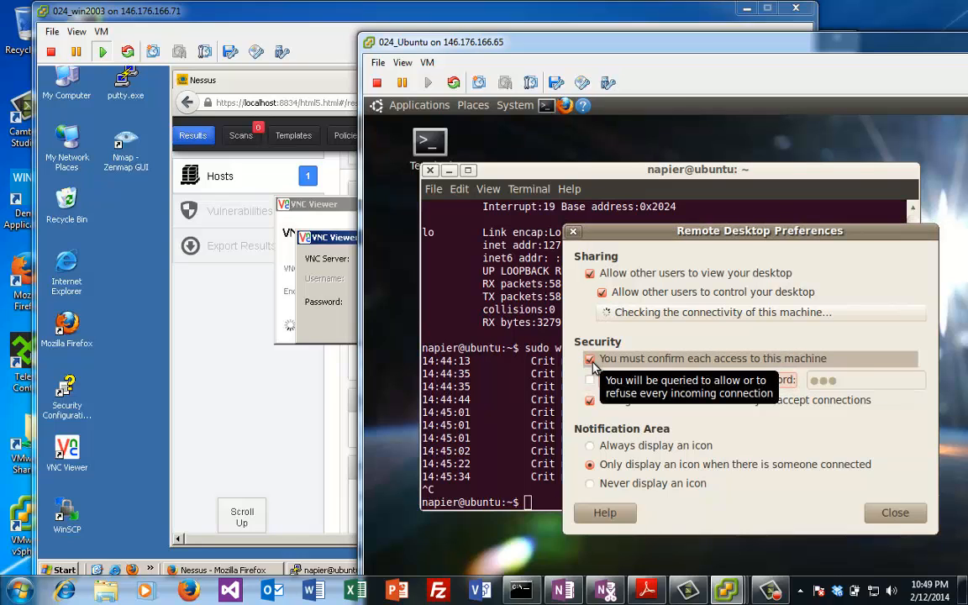
pyautogui.click(592, 360)
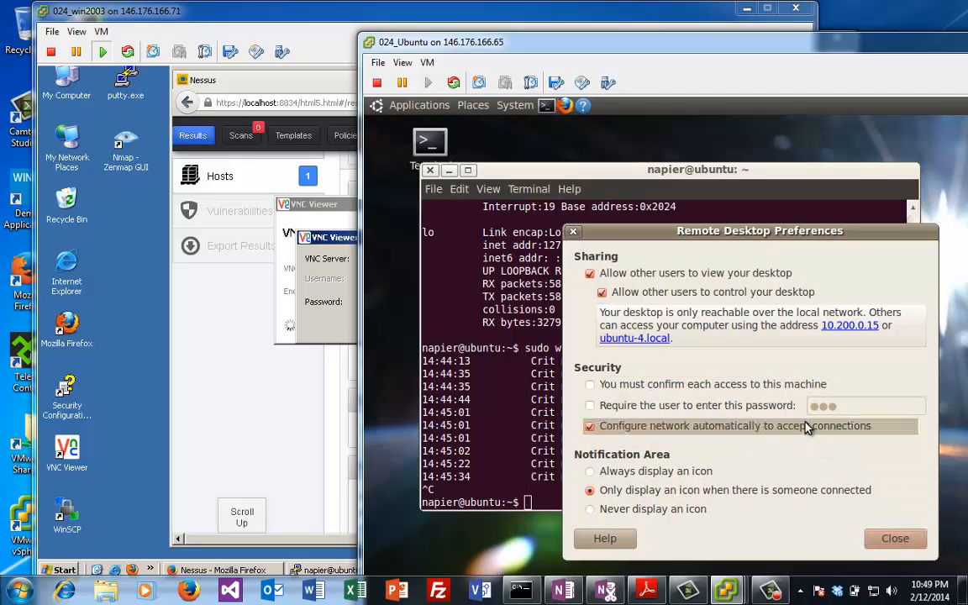
pyautogui.click(894, 538)
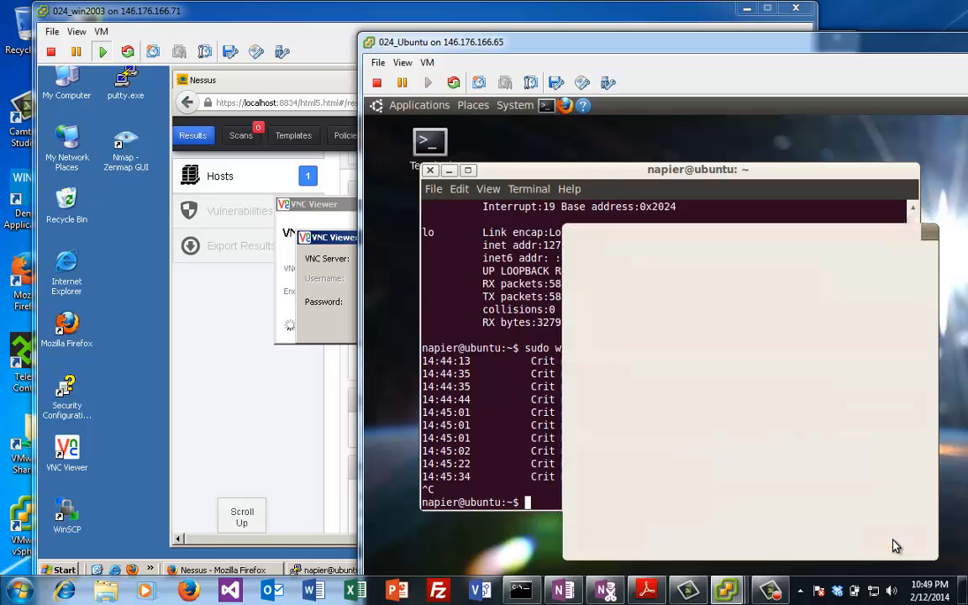
pyautogui.click(286, 265)
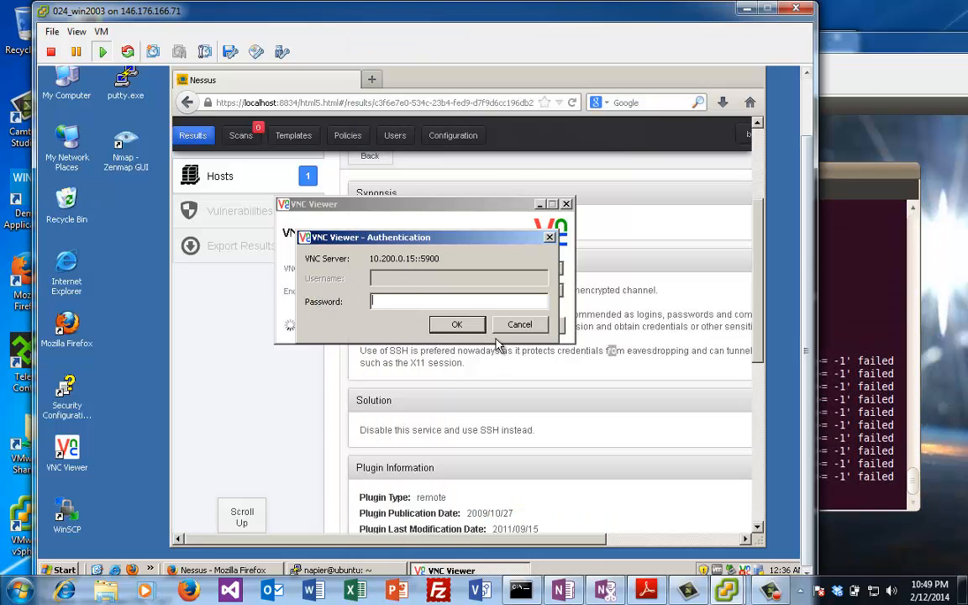
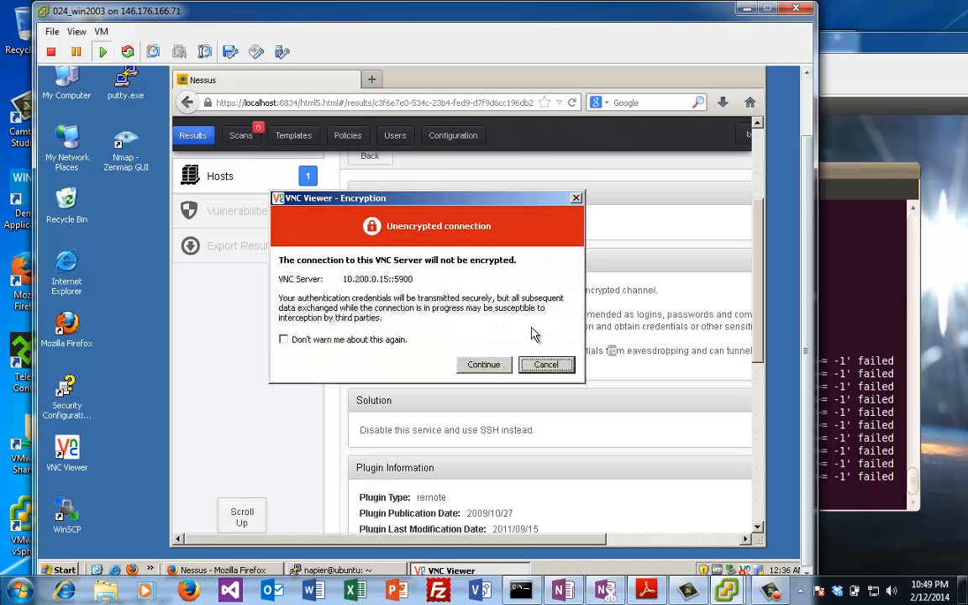
# Step: Accept the unencrypted warning to view the 10.200.0.15 Ubuntu desktop and browse its Applications menus
pyautogui.click(483, 363)
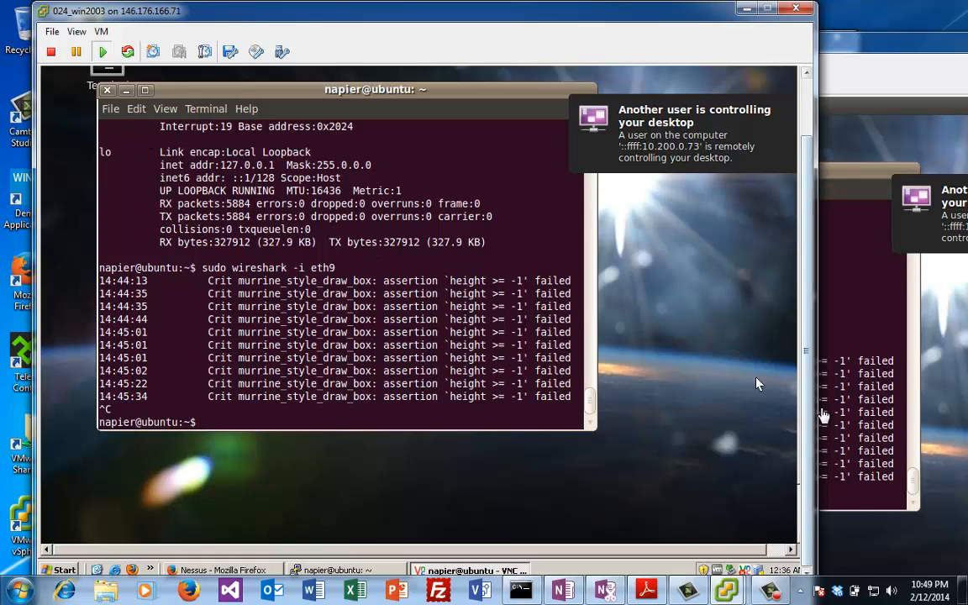
pyautogui.moveTo(807, 413); pyautogui.dragTo(808, 282)
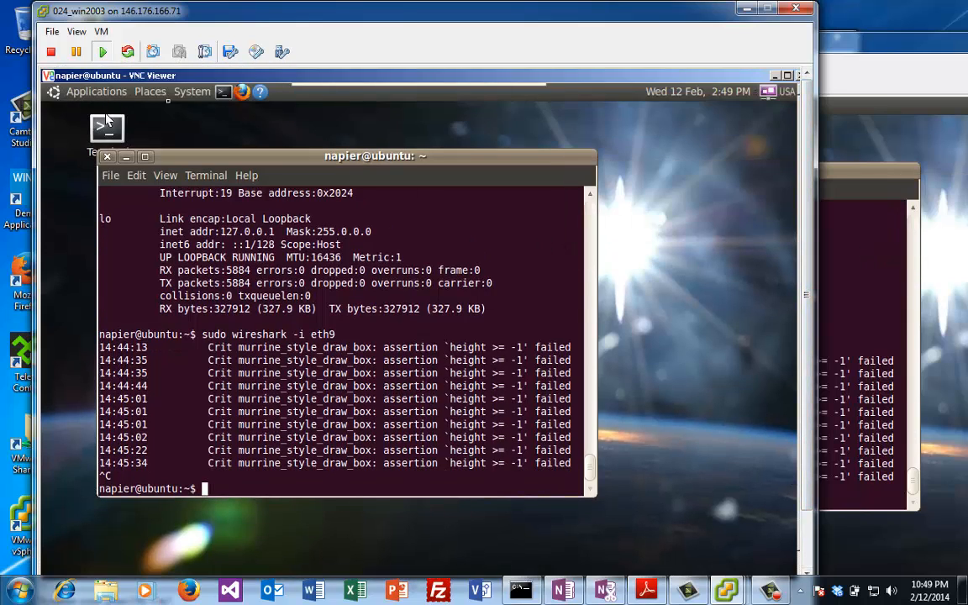
pyautogui.click(57, 94)
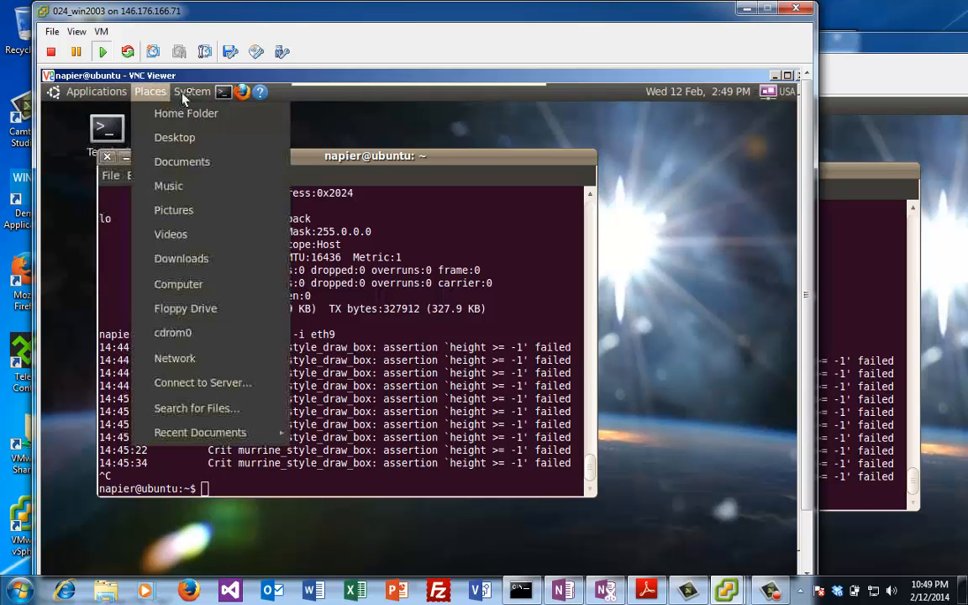
pyautogui.moveTo(190, 95)
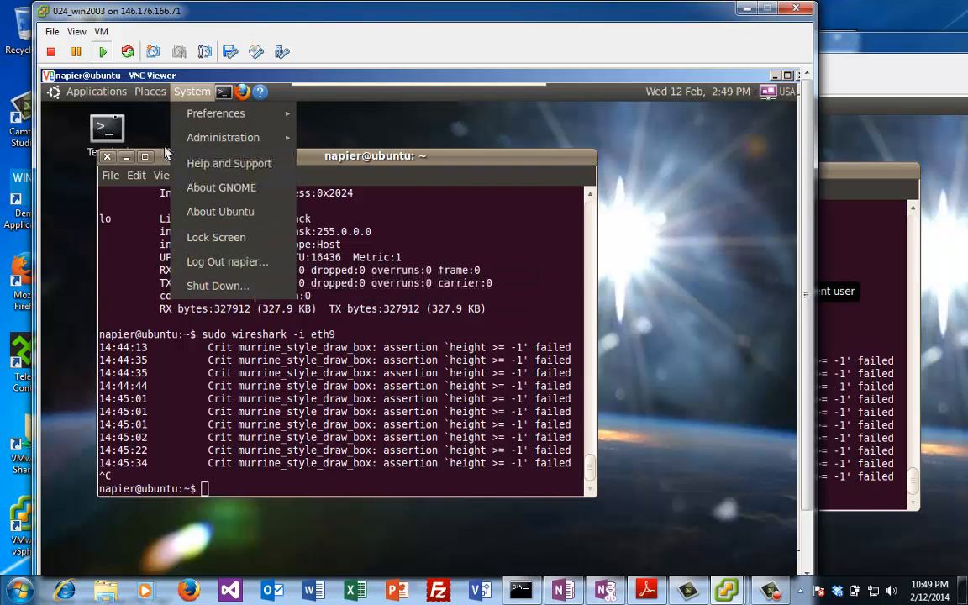
pyautogui.moveTo(57, 99)
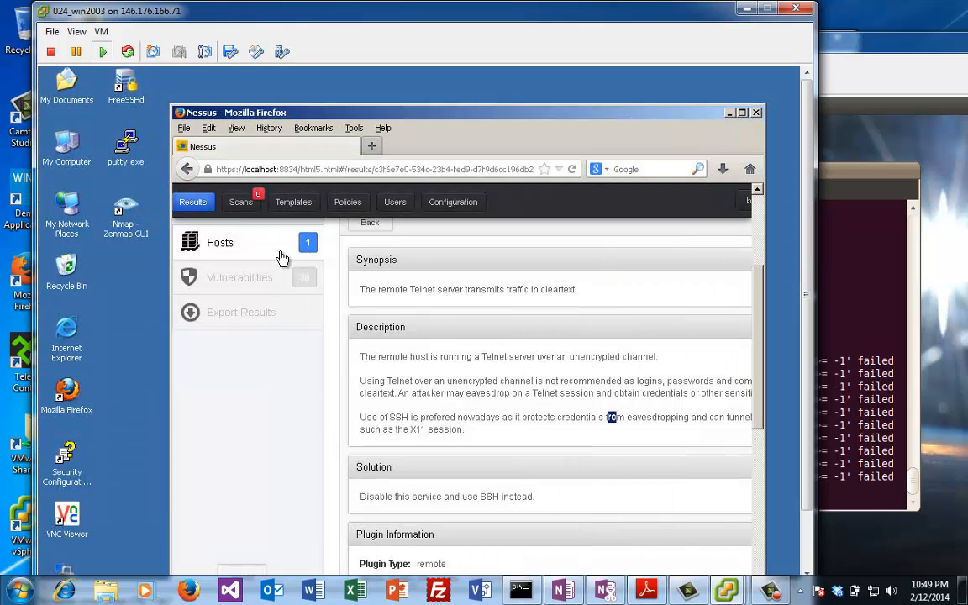
# Step: Tick 'You must confirm each access' in Ubuntu's Remote Desktop Preferences, then return to the Windows VM
pyautogui.click(840, 349)
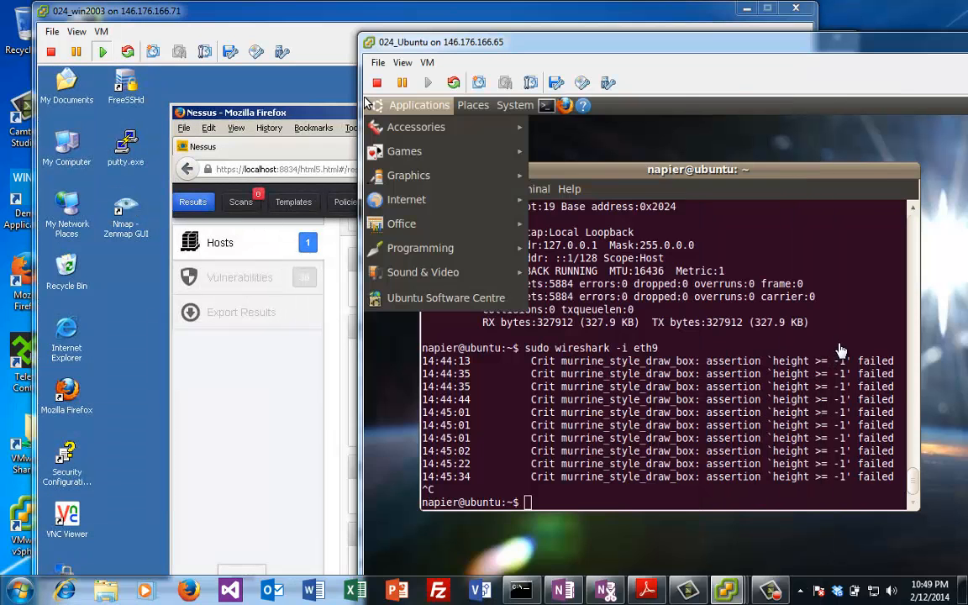
pyautogui.click(454, 105)
pyautogui.click(515, 105)
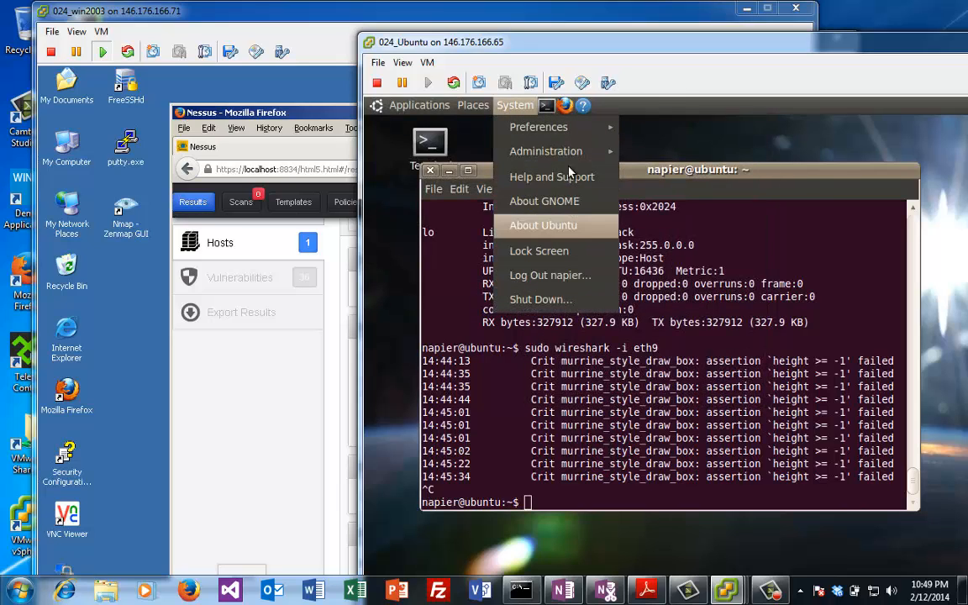
pyautogui.moveTo(529, 127)
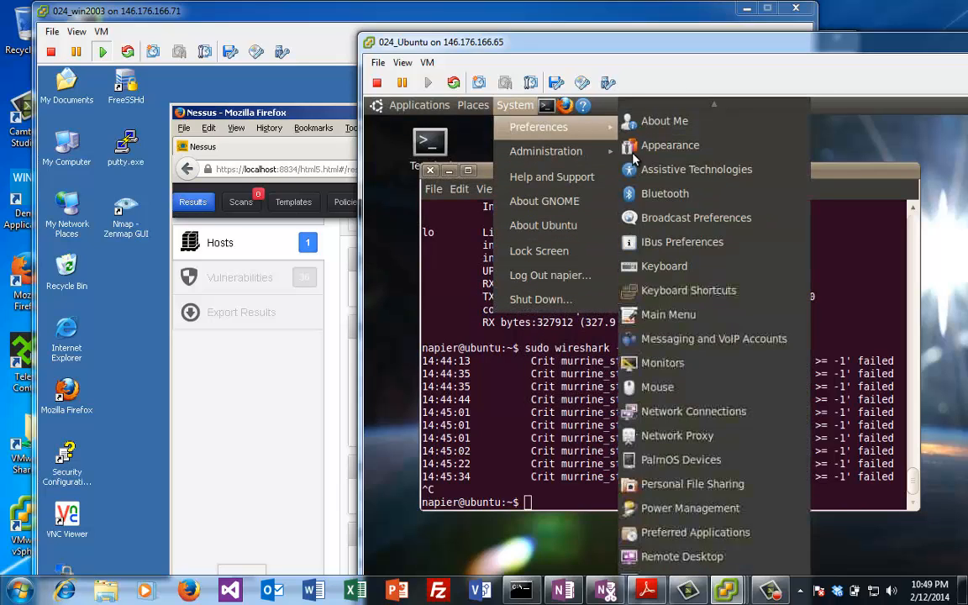
pyautogui.click(696, 556)
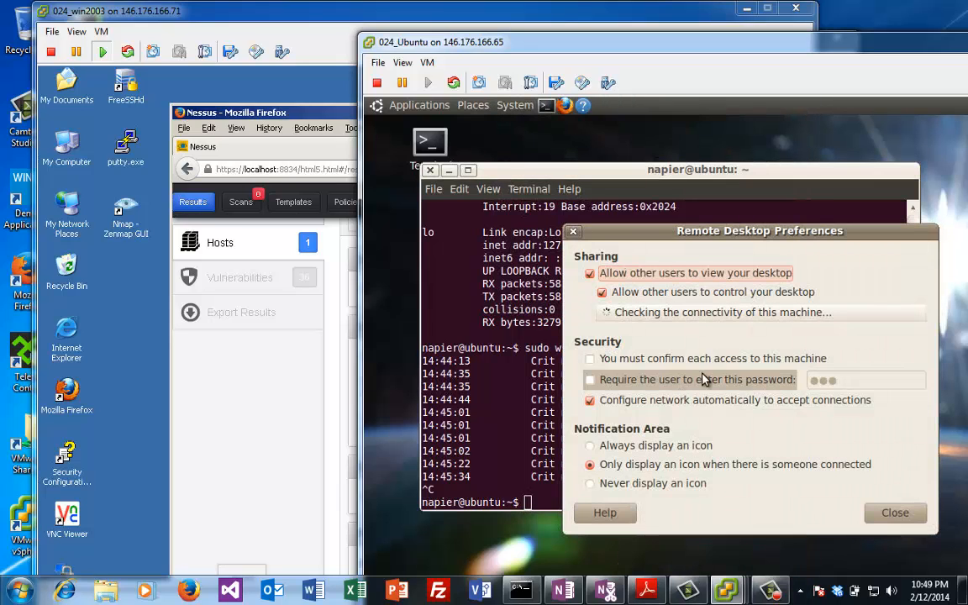
pyautogui.click(647, 360)
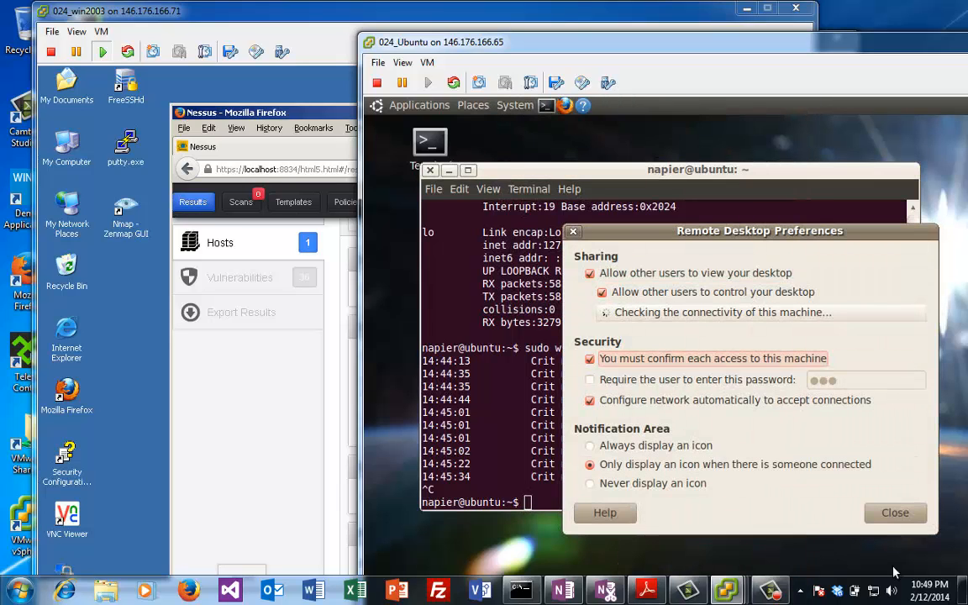
pyautogui.click(892, 512)
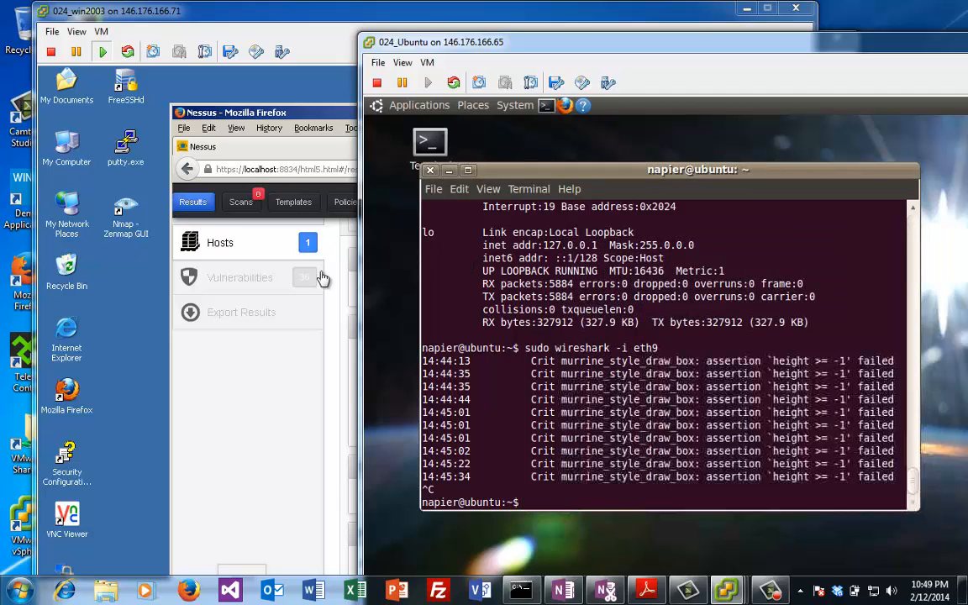
pyautogui.click(260, 345)
# Step: Launch VNC Viewer and connect to 10.200.0.15, proceeding past the unencrypted connection warning
pyautogui.doubleClick(68, 516)
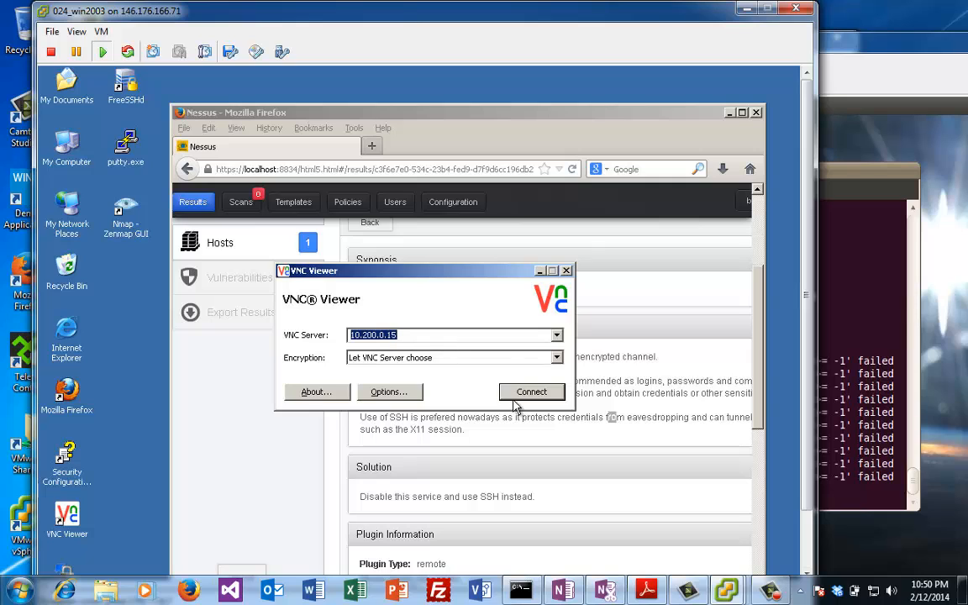
pyautogui.click(532, 392)
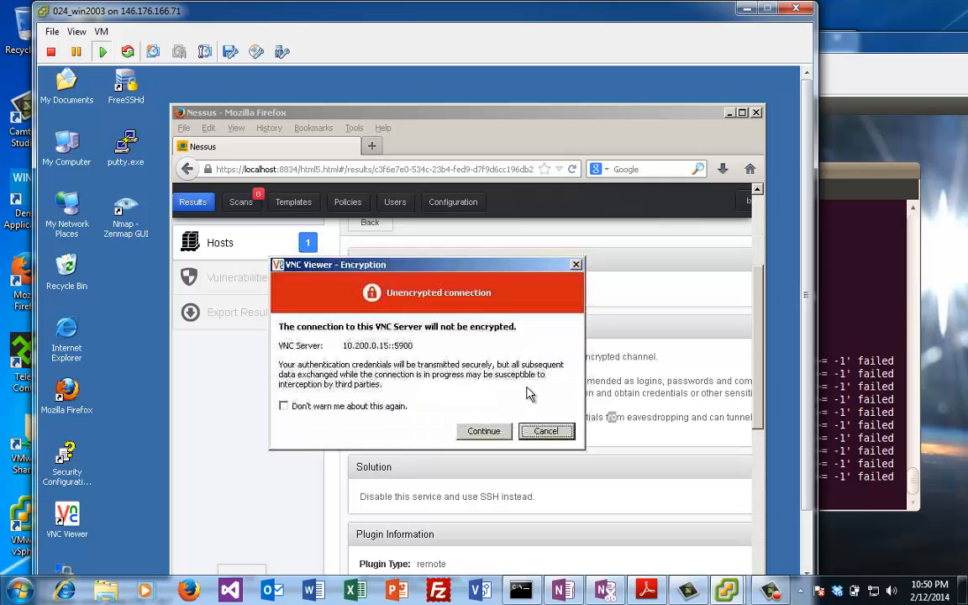
pyautogui.click(492, 431)
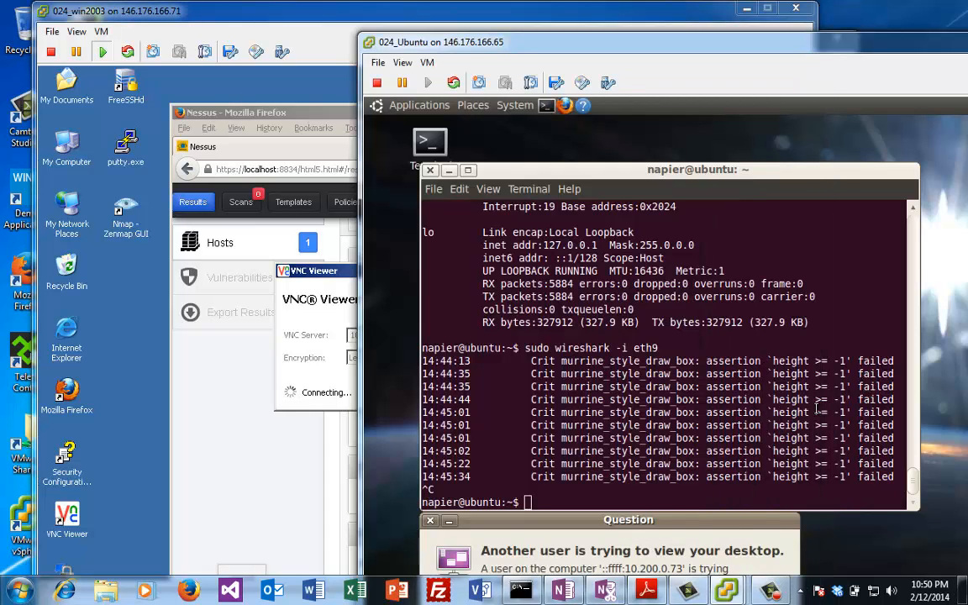
# Step: Refuse the access request from 10.200.0.73 at Ubuntu's prompt and dismiss the connection-closed error
pyautogui.moveTo(721, 525); pyautogui.dragTo(757, 344)
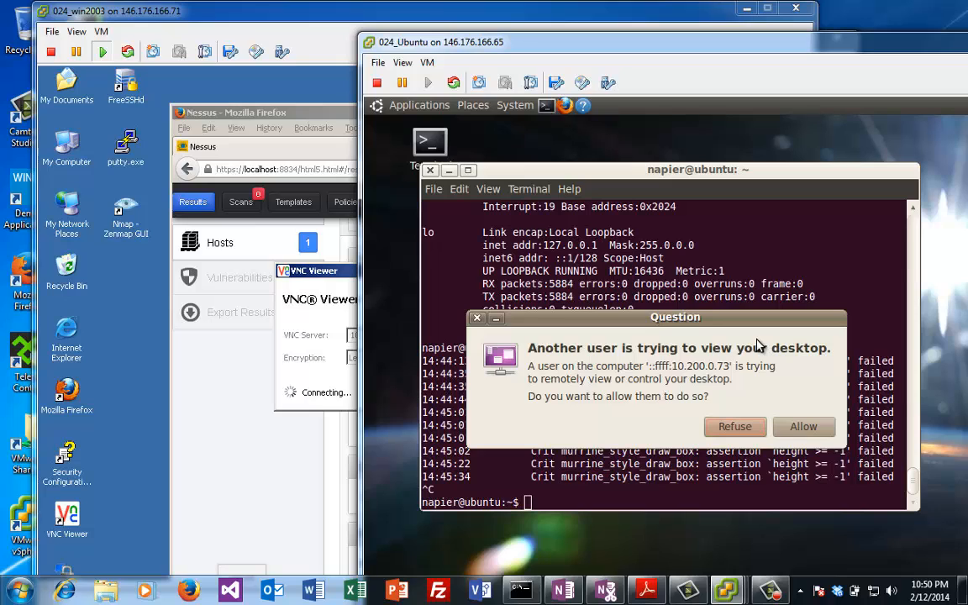
pyautogui.click(752, 428)
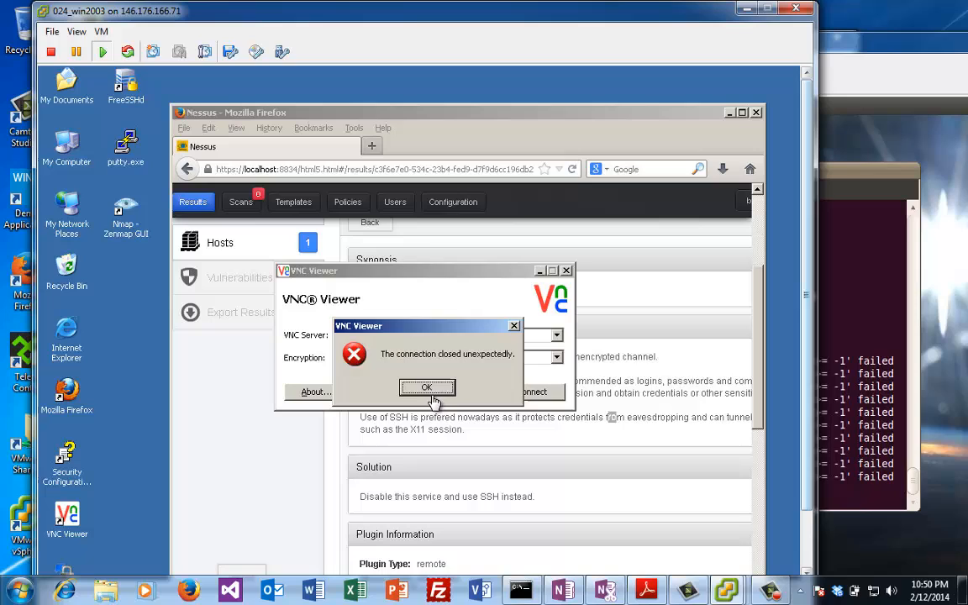
pyautogui.click(427, 388)
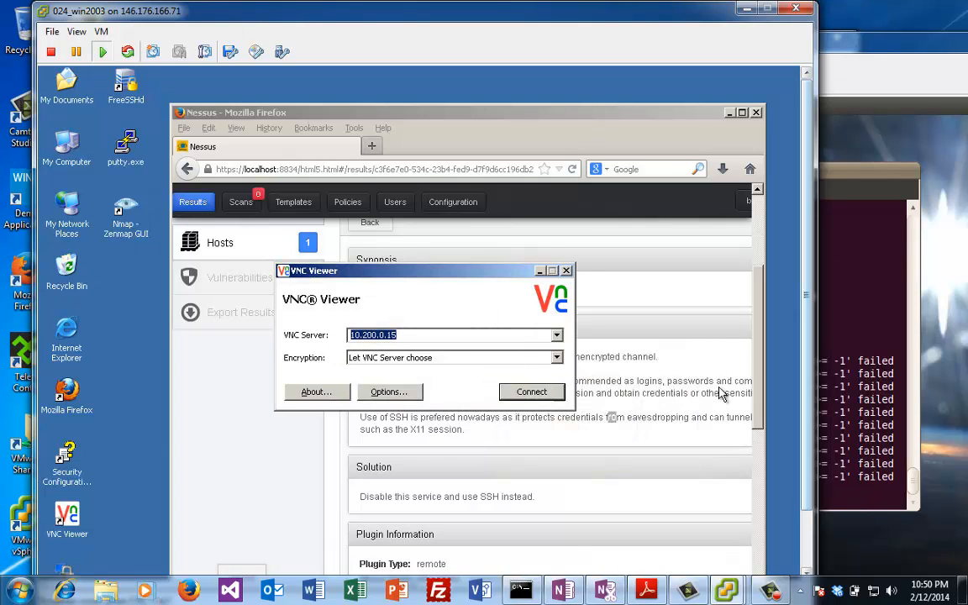
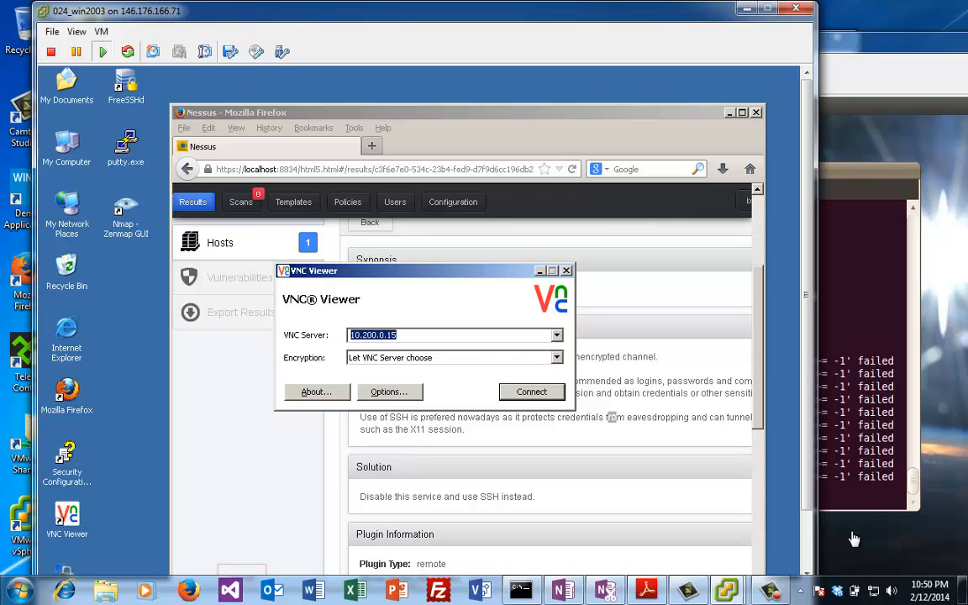
# Step: On the Ubuntu VM, apt-get install rsplib-tools and vsftpd, both already at the newest version
pyautogui.click(822, 393)
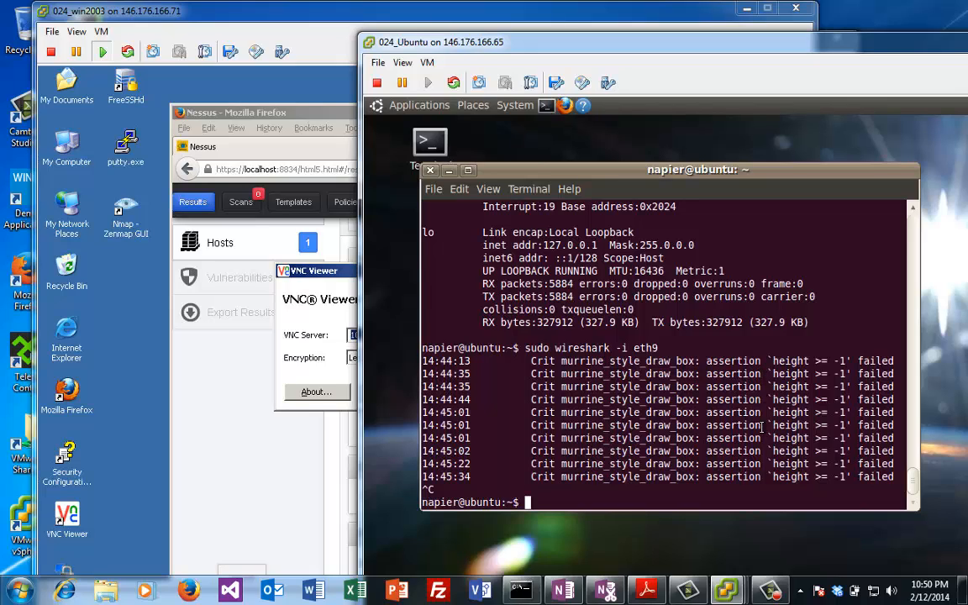
pyautogui.write('sudo apt-get ')
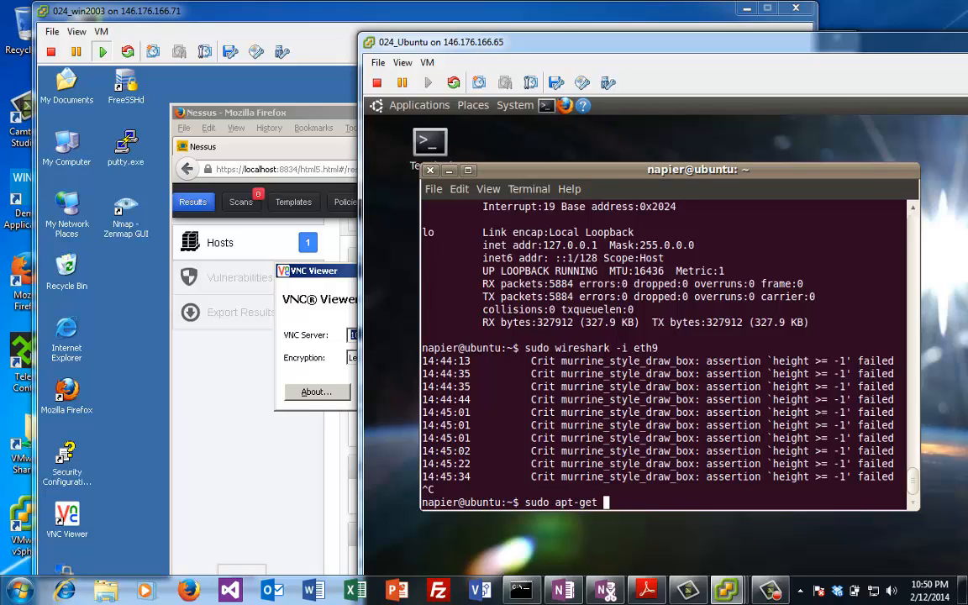
pyautogui.write('install rsplib-')
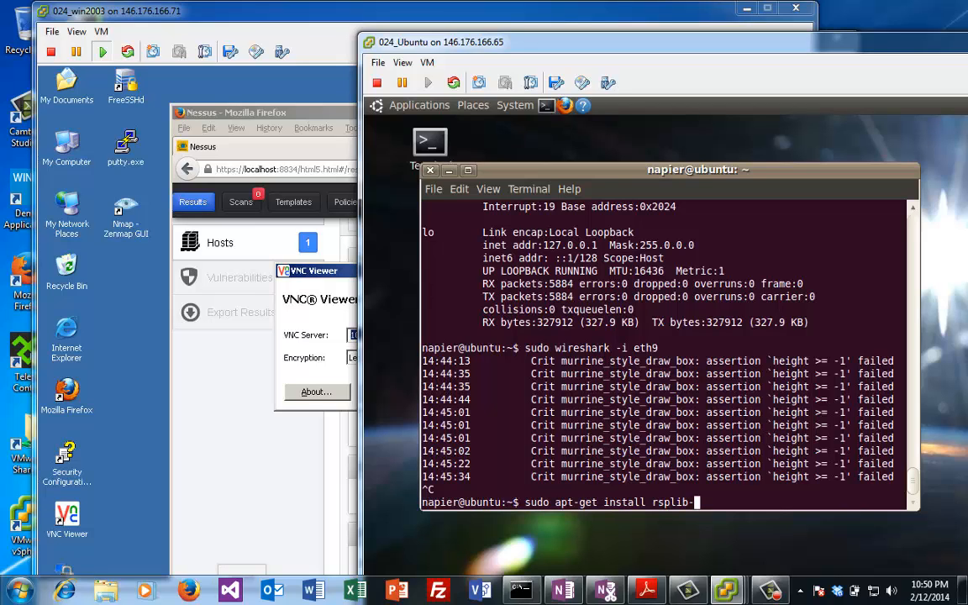
pyautogui.write('tools')
pyautogui.press('Return')
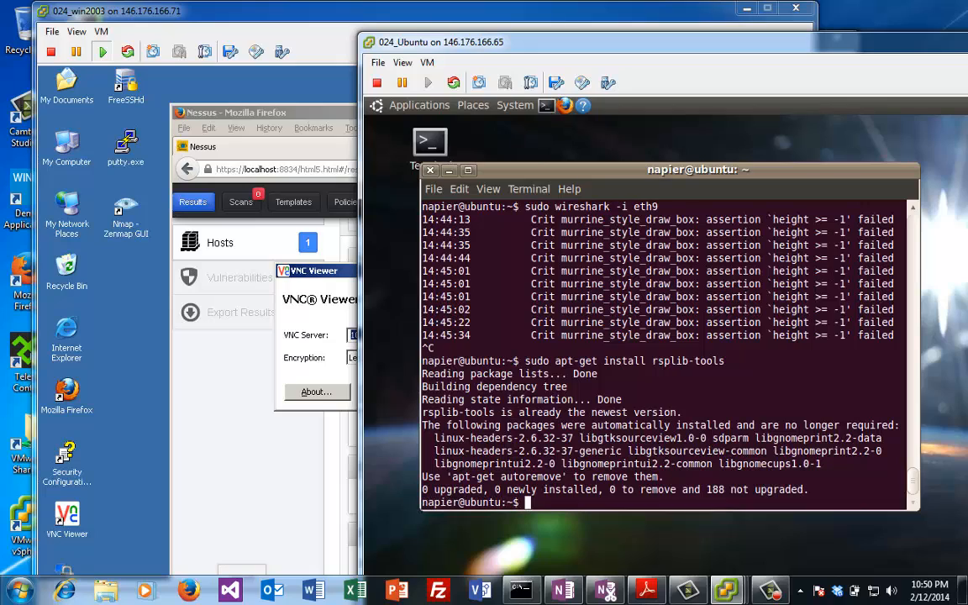
pyautogui.write('sudo apt-get install ')
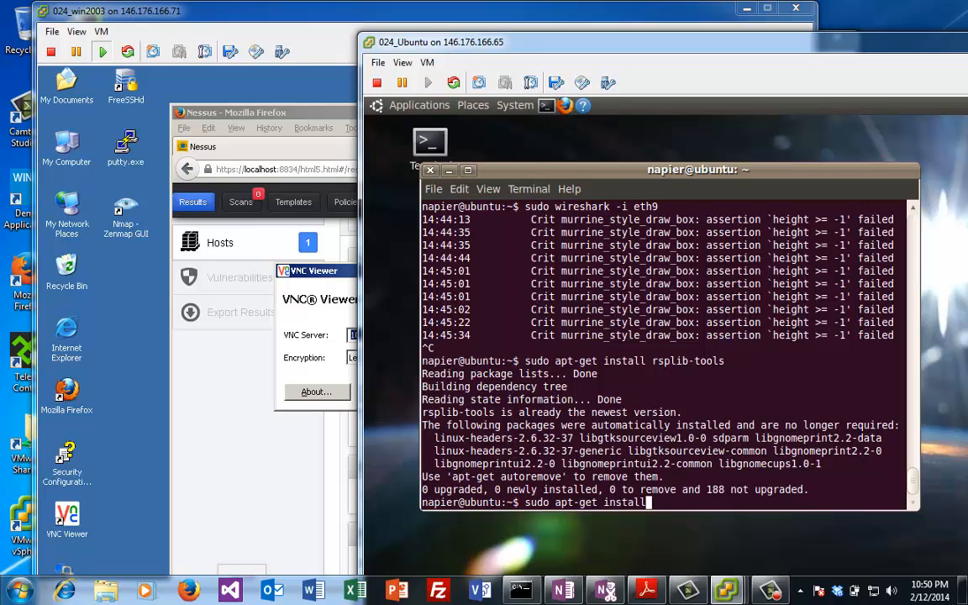
pyautogui.write('vsftpd')
pyautogui.press('Return')
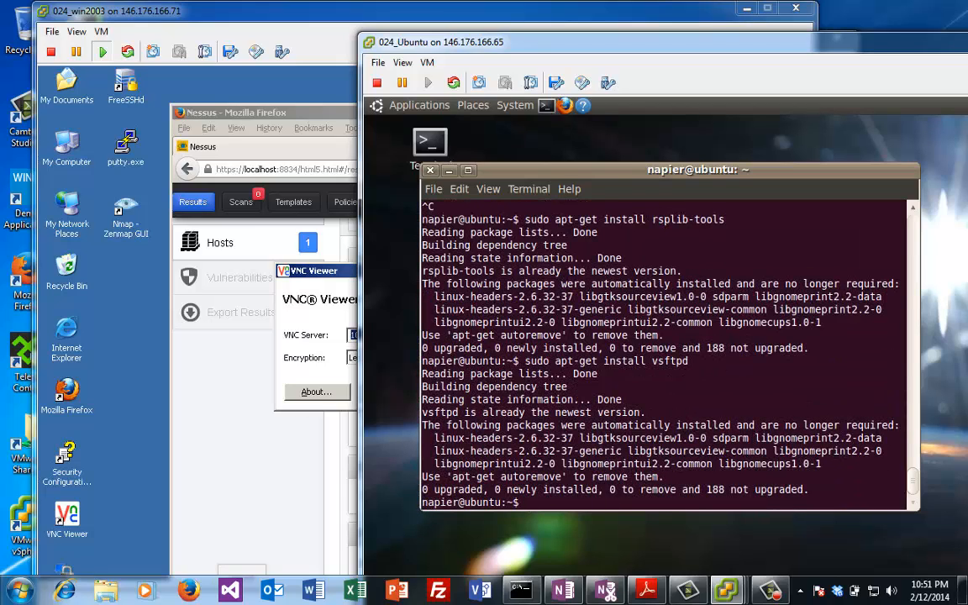
# Step: Begin the command 'sudo nano /etc/vsftp' to edit the vsftpd configuration
pyautogui.write('s')
pyautogui.write('vi')
pyautogui.press('BackSpace')
pyautogui.press('BackSpace')
pyautogui.write('n')
pyautogui.press('BackSpace')
pyautogui.write('sudo nano /etc/')
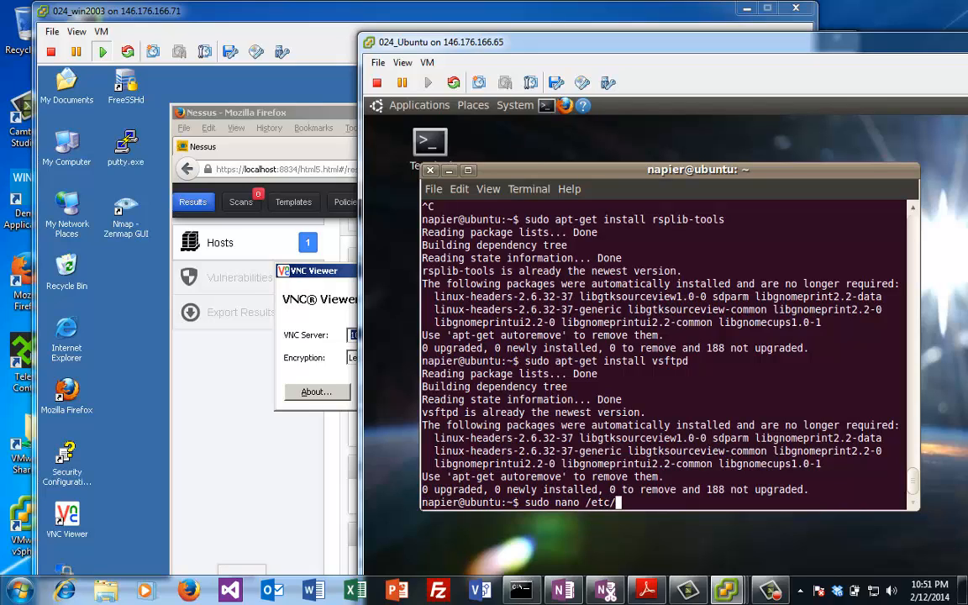
pyautogui.write('vsftp')
# Step: Open /etc/vsftpd.conf in nano, check ssl_enable, rsa_cert_file, TLSv1, SSLv2 and SSLv3, then exit
pyautogui.press('Tab')
pyautogui.press('Return')
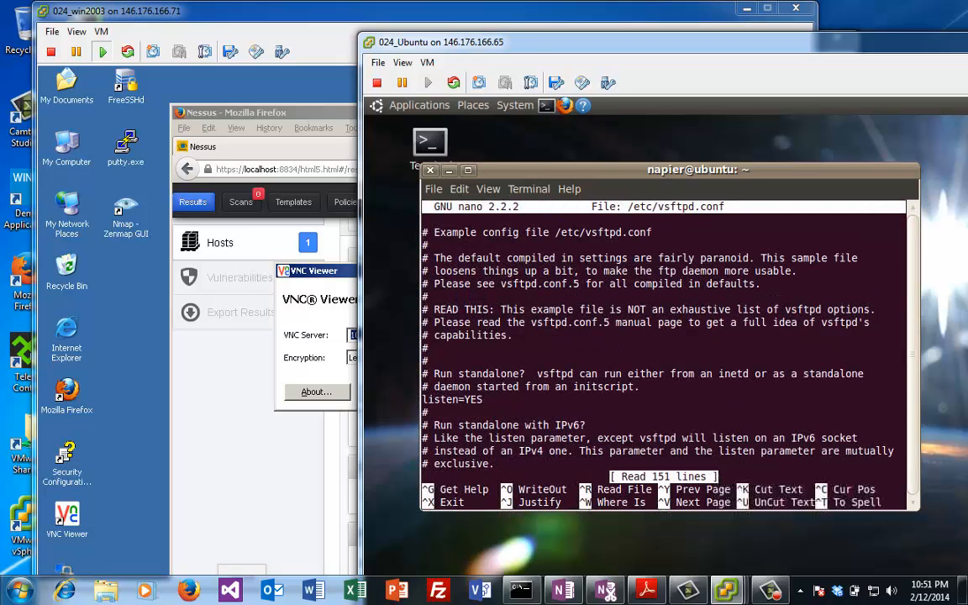
pyautogui.press('Down')
pyautogui.press('Down')
pyautogui.press('Down')
pyautogui.press('Down')
pyautogui.press('Down')
pyautogui.press('Down')
pyautogui.press('Down')
pyautogui.press('Down')
pyautogui.press('Down')
pyautogui.press('Down')
pyautogui.press('Down')
pyautogui.press('Down')
pyautogui.press('Down')
pyautogui.press('Down')
pyautogui.press('Down')
pyautogui.press('Down')
pyautogui.press('Down')
pyautogui.press('Down')
pyautogui.press('Down')
pyautogui.press('Down')
pyautogui.press('Down')
pyautogui.press('Down')
pyautogui.press('Down')
pyautogui.press('Down')
pyautogui.press('Down')
pyautogui.press('Down')
pyautogui.press('Down')
pyautogui.press('Down')
pyautogui.press('Down')
pyautogui.press('Down')
pyautogui.press('Down')
pyautogui.press('Down')
pyautogui.press('Down')
pyautogui.press('Down')
pyautogui.press('Down')
pyautogui.press('Down')
pyautogui.press('Down')
pyautogui.press('Down')
pyautogui.press('Down')
pyautogui.press('Down')
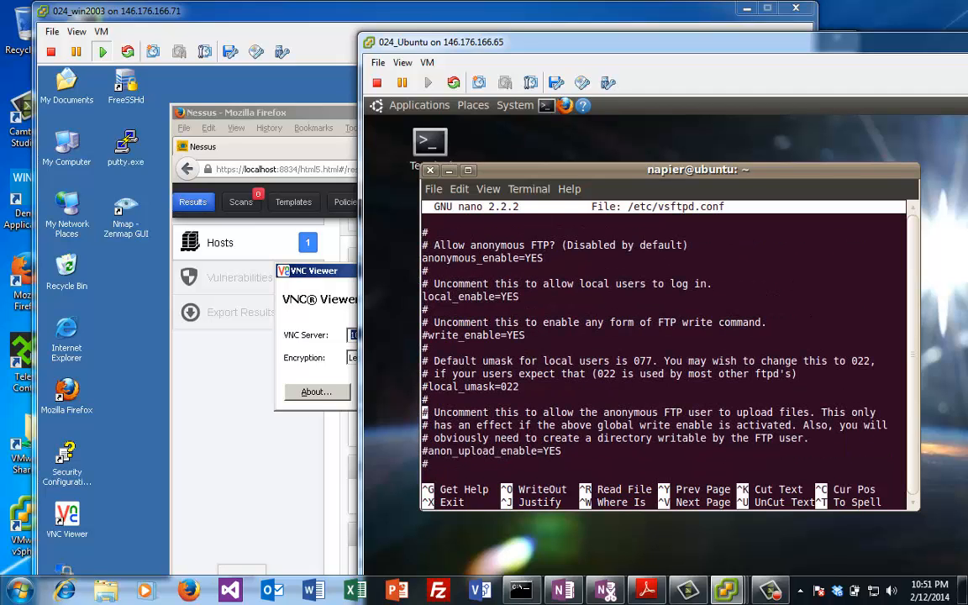
pyautogui.press('Down')
pyautogui.press('Down')
pyautogui.press('Down')
pyautogui.press('Down')
pyautogui.press('Down')
pyautogui.press('Down')
pyautogui.press('Down')
pyautogui.press('Down')
pyautogui.press('Down')
pyautogui.press('Down')
pyautogui.press('Down')
pyautogui.press('Down')
pyautogui.press('Down')
pyautogui.press('Down')
pyautogui.press('Down')
pyautogui.press('Down')
pyautogui.press('Down')
pyautogui.press('Down')
pyautogui.press('Down')
pyautogui.press('Down')
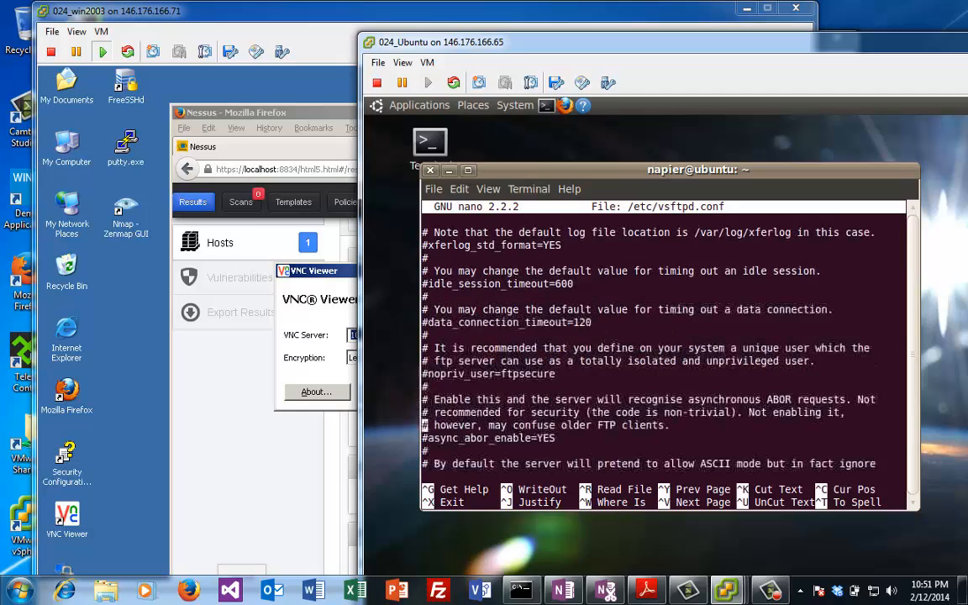
pyautogui.press('Down')
pyautogui.press('Down')
pyautogui.press('Down')
pyautogui.press('Down')
pyautogui.press('Down')
pyautogui.press('Down')
pyautogui.press('Down')
pyautogui.press('Down')
pyautogui.press('Down')
pyautogui.press('Down')
pyautogui.press('Down')
pyautogui.press('Down')
pyautogui.press('Down')
pyautogui.press('Down')
pyautogui.press('Down')
pyautogui.press('Down')
pyautogui.press('Down')
pyautogui.press('Down')
pyautogui.press('Down')
pyautogui.press('Down')
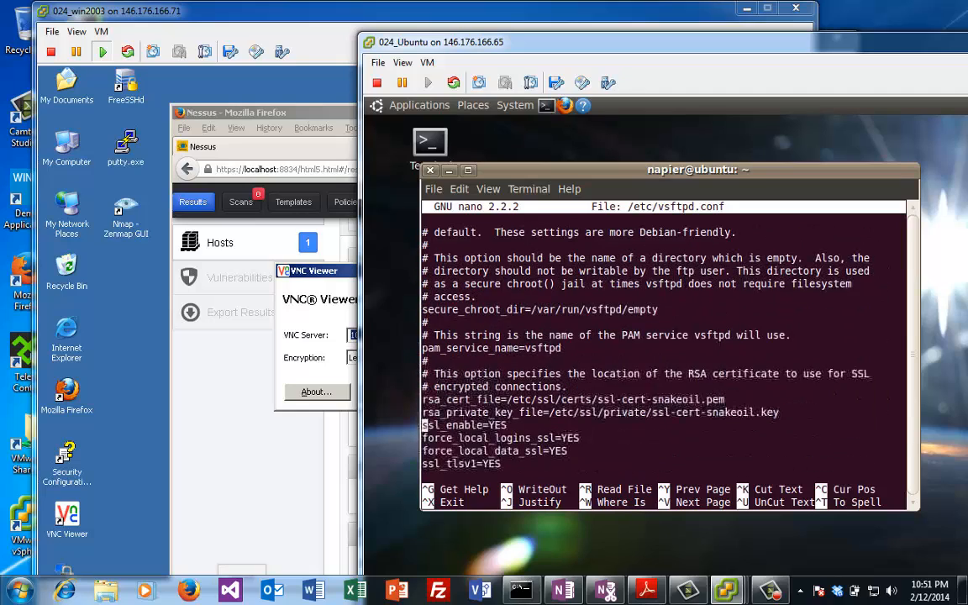
pyautogui.press('Up')
pyautogui.press('Up')
pyautogui.press('Up')
pyautogui.press('Up')
pyautogui.press('Up')
pyautogui.press('Up')
pyautogui.press('Up')
pyautogui.press('Up')
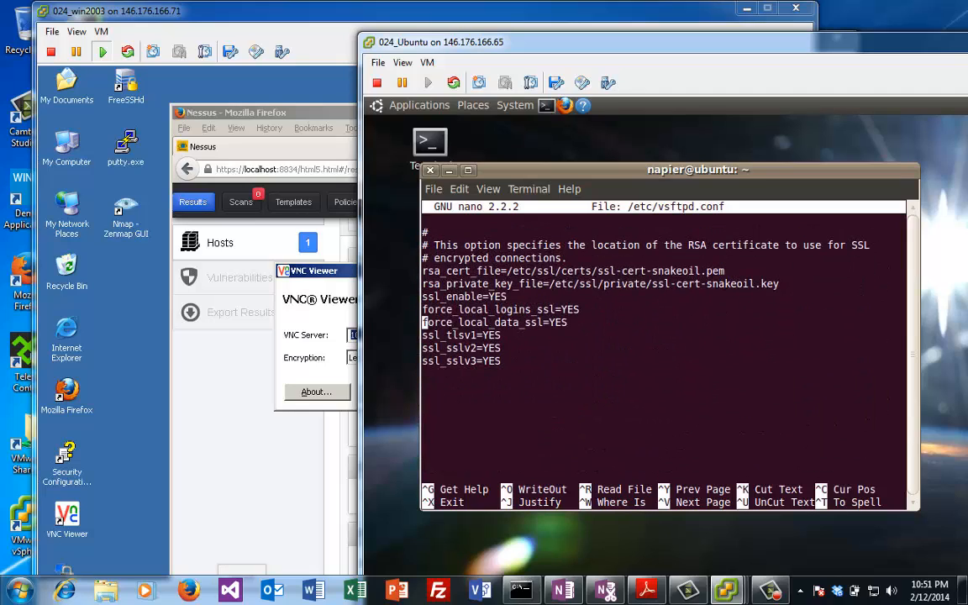
pyautogui.press('Up')
pyautogui.press('Down')
pyautogui.press('Down')
pyautogui.press('Down')
pyautogui.press('Down')
pyautogui.press('Down')
pyautogui.press('Down')
pyautogui.press('Down')
pyautogui.press('Up')
pyautogui.press('Up')
pyautogui.press('Up')
pyautogui.press('Up')
pyautogui.press('Up')
pyautogui.press('Up')
pyautogui.press('Up')
pyautogui.hotkey('ctrl', 'x')
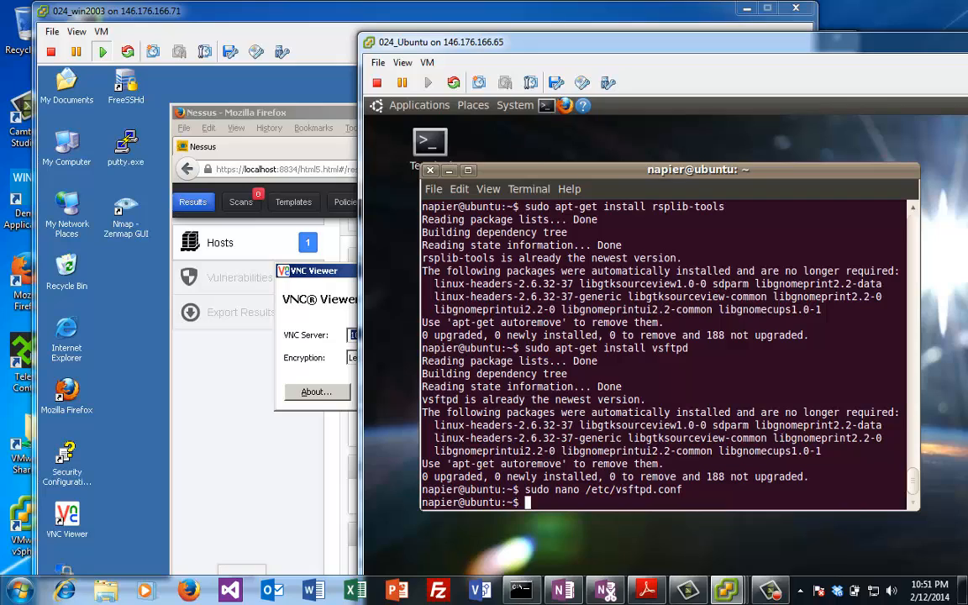
# Step: Run 'server vstpftpd start', launching Echo Server 1.0 with pool EchoPool and RoundRobin policy
pyautogui.write('server vstpft')
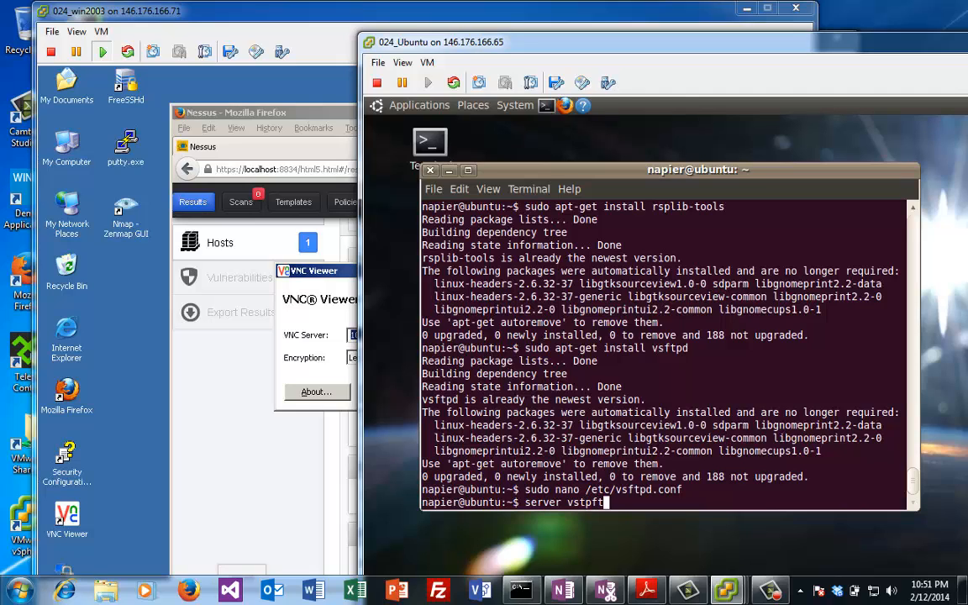
pyautogui.write('pd start')
pyautogui.press('Return')
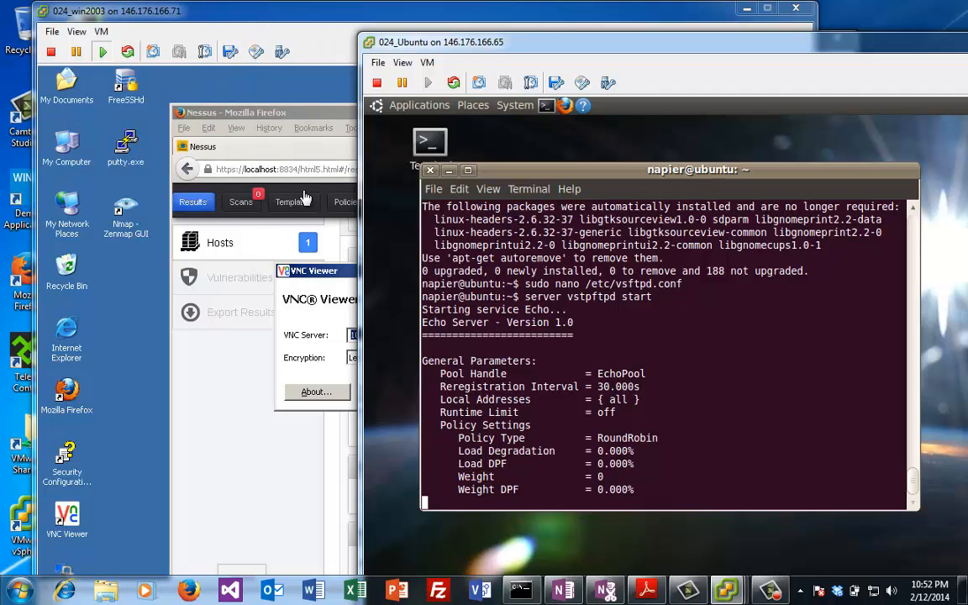
pyautogui.moveTo(525, 50); pyautogui.dragTo(757, 55)
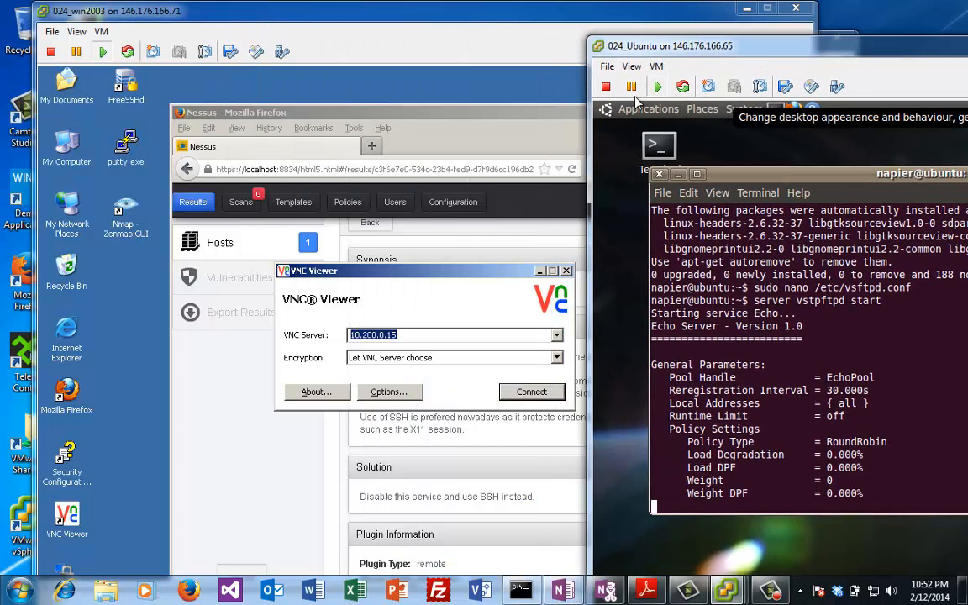
# Step: On the Windows VM, close VNC Viewer and the Nessus Firefox window, then launch WinSCP
pyautogui.click(497, 263)
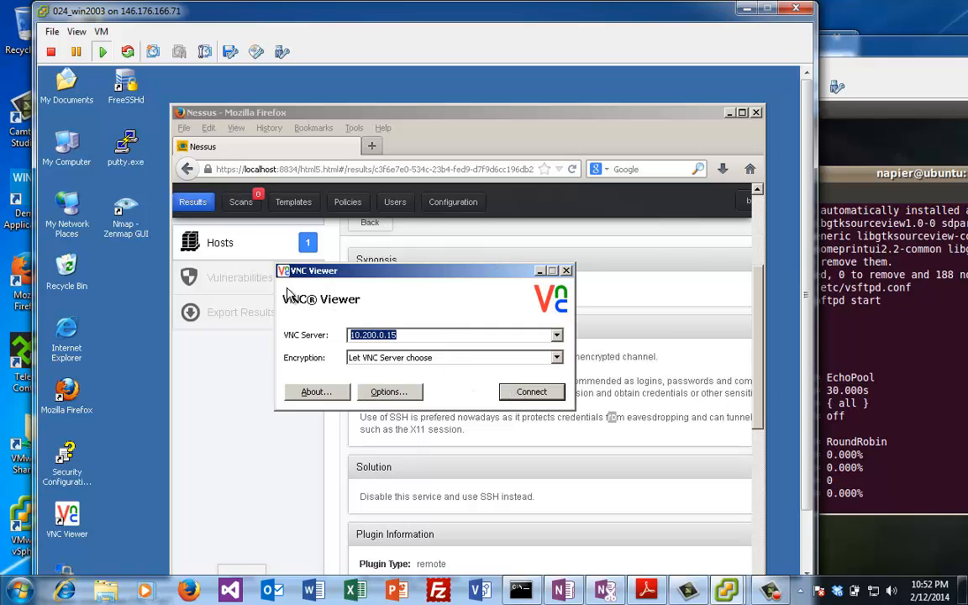
pyautogui.press('Escape')
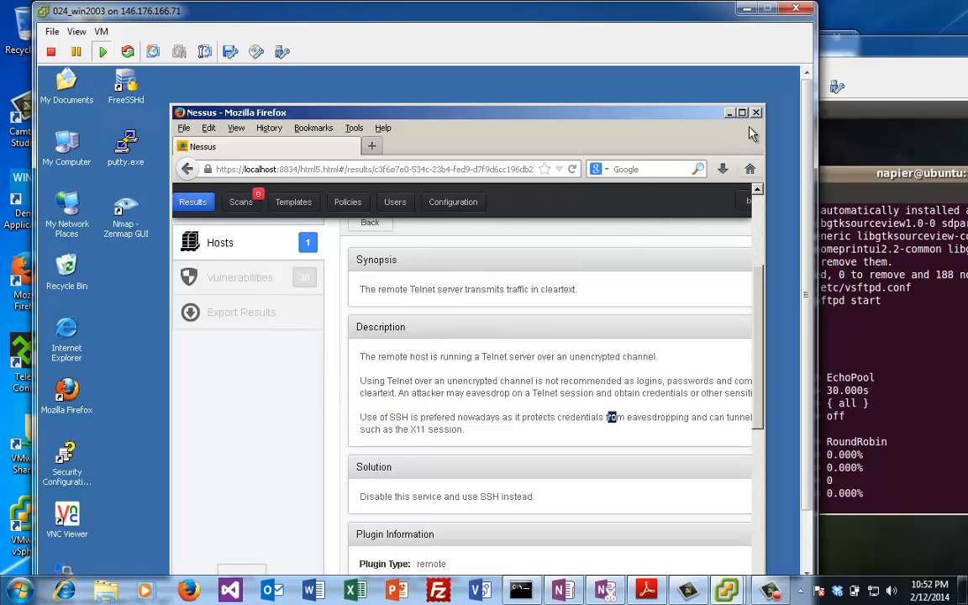
pyautogui.click(729, 111)
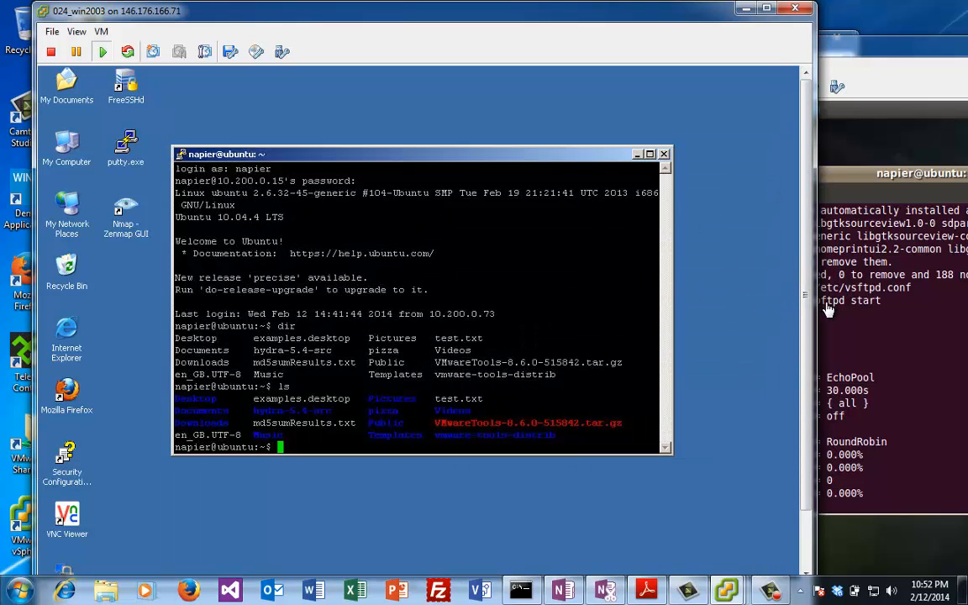
pyautogui.scroll(-2, 731, 285)
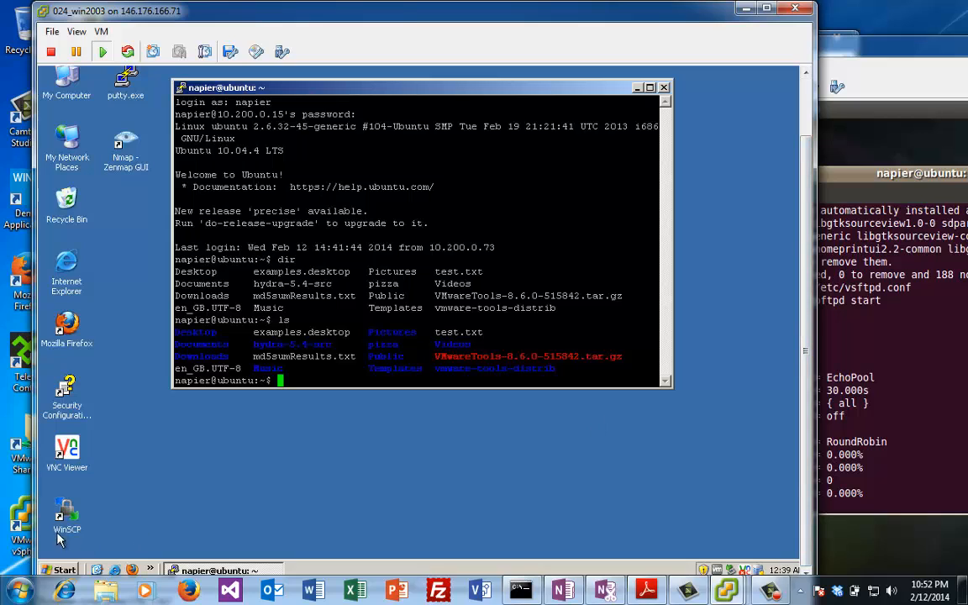
pyautogui.click(73, 518)
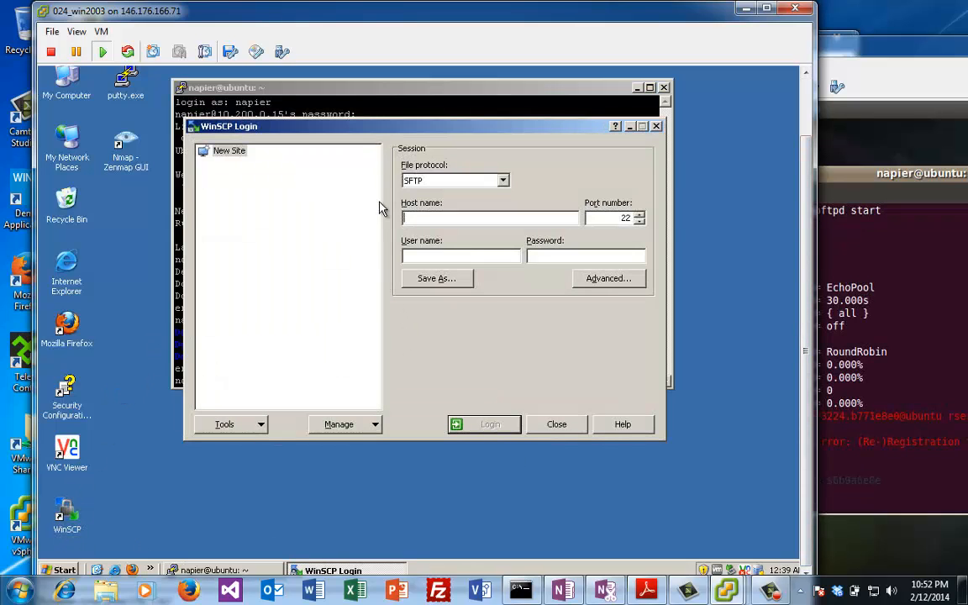
# Step: Log in over SFTP to host 10.200.0.15 with the user name and password
pyautogui.click(428, 218)
pyautogui.write('10.200.0.15')
pyautogui.click(552, 255)
pyautogui.write('•••••••••')
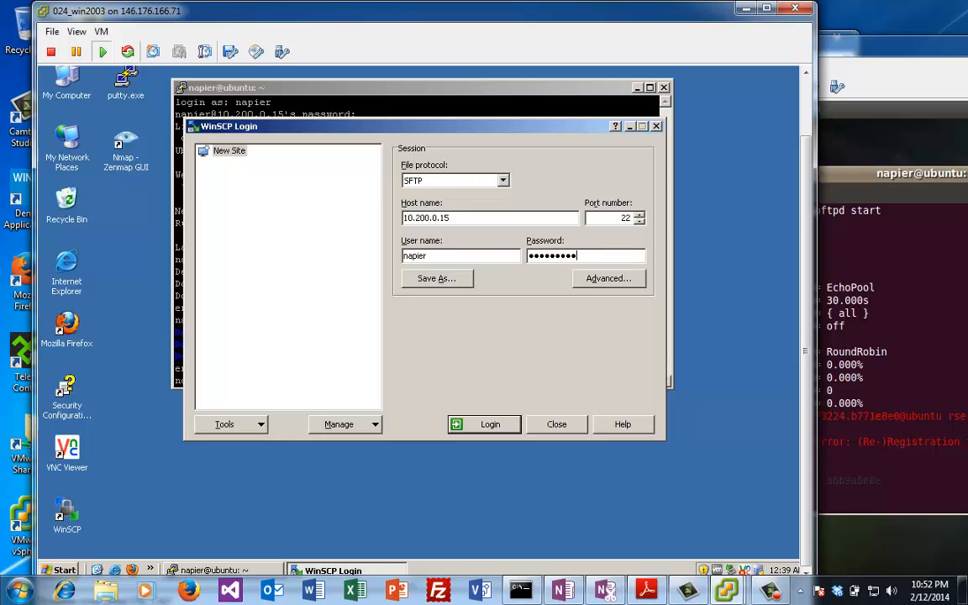
pyautogui.click(487, 426)
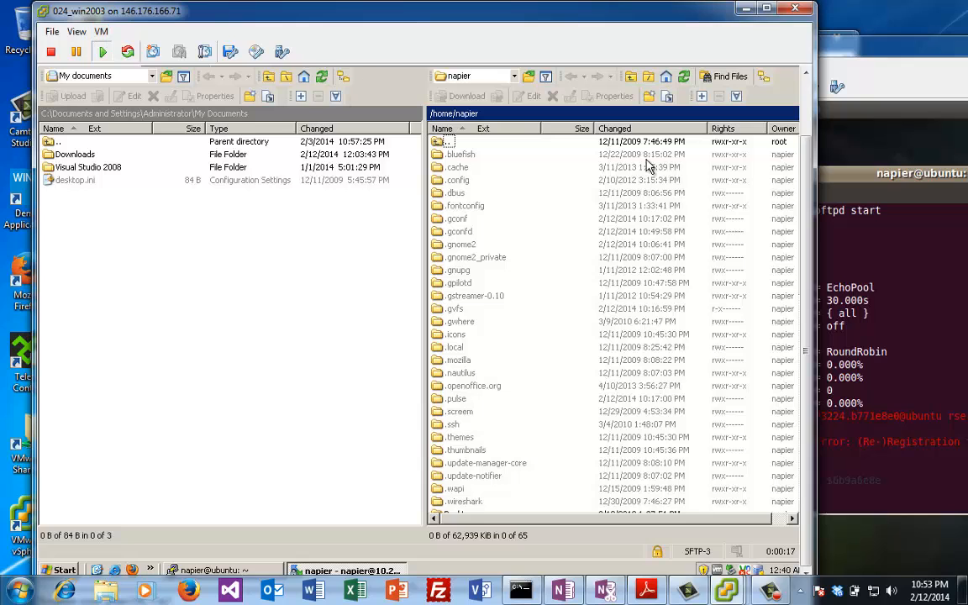
# Step: Close WinSCP, confirming the end of the 10.200.0.15 session, and restore the VM console size
pyautogui.doubleClick(687, 10)
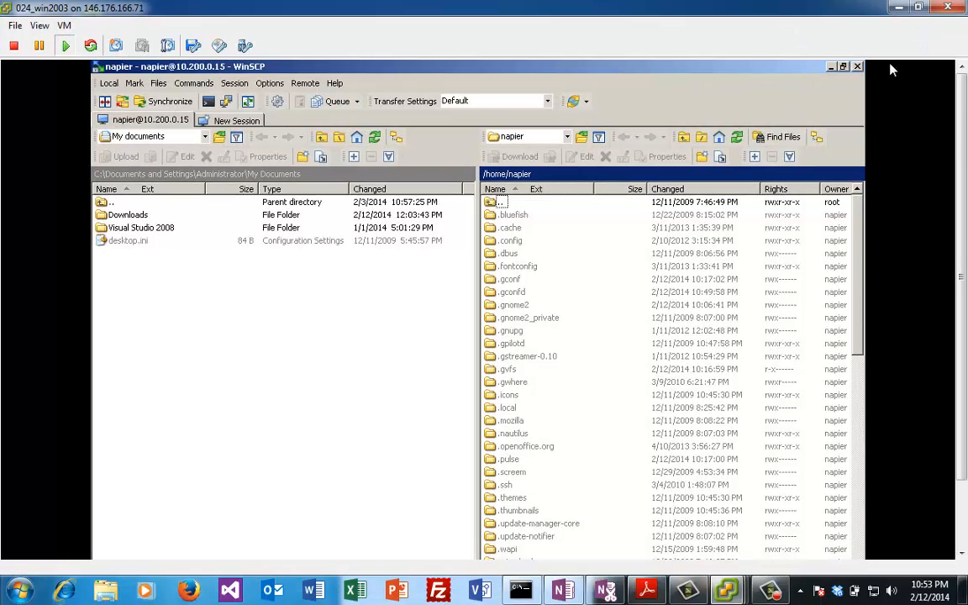
pyautogui.click(857, 65)
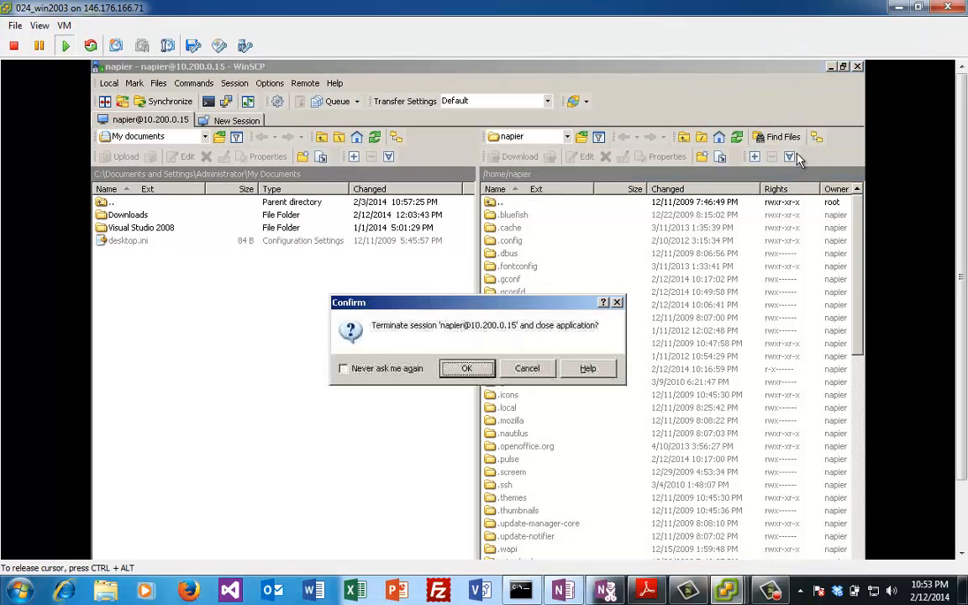
pyautogui.click(473, 370)
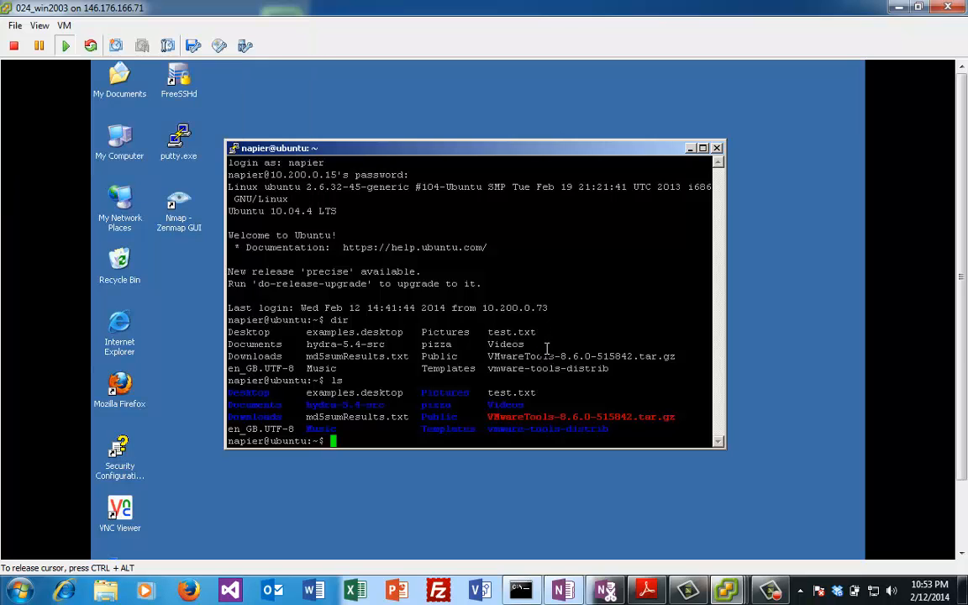
pyautogui.click(918, 10)
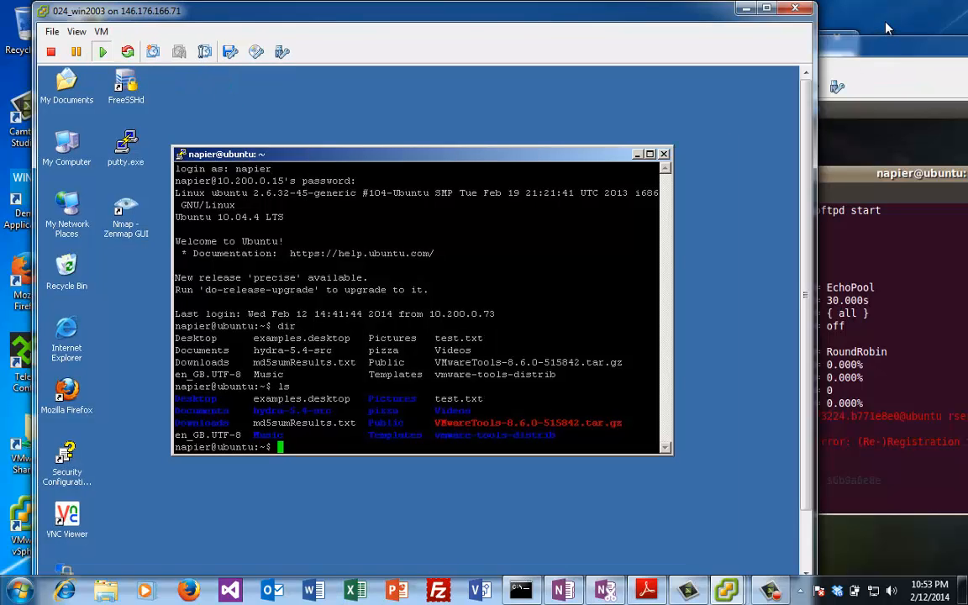